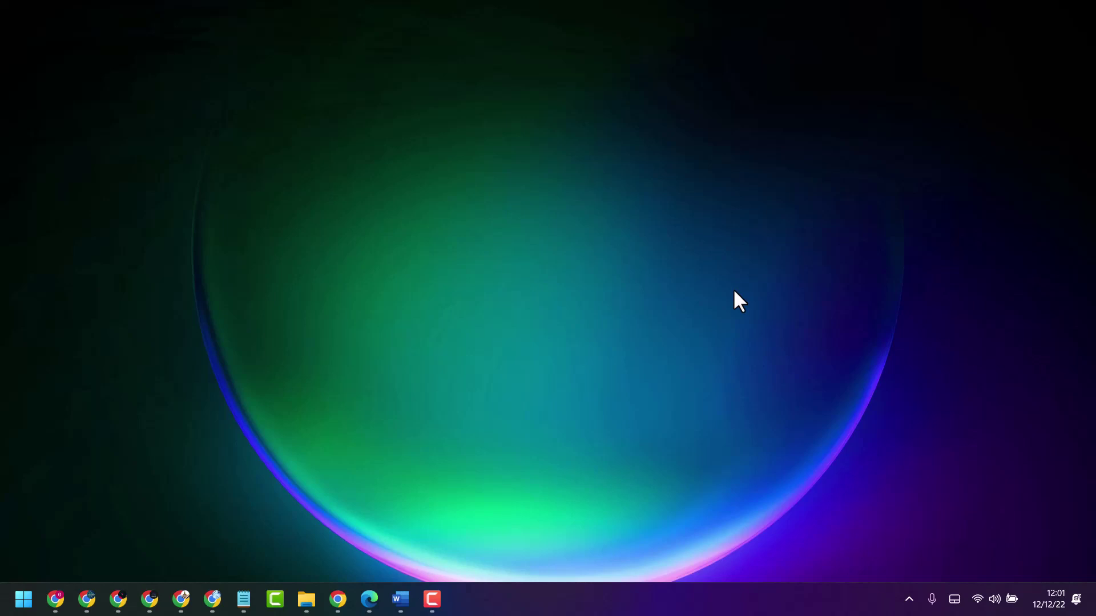
# Step: Switch to the Chrome window showing the Play Console All apps list
pyautogui.hotkey('alt', 'Tab')
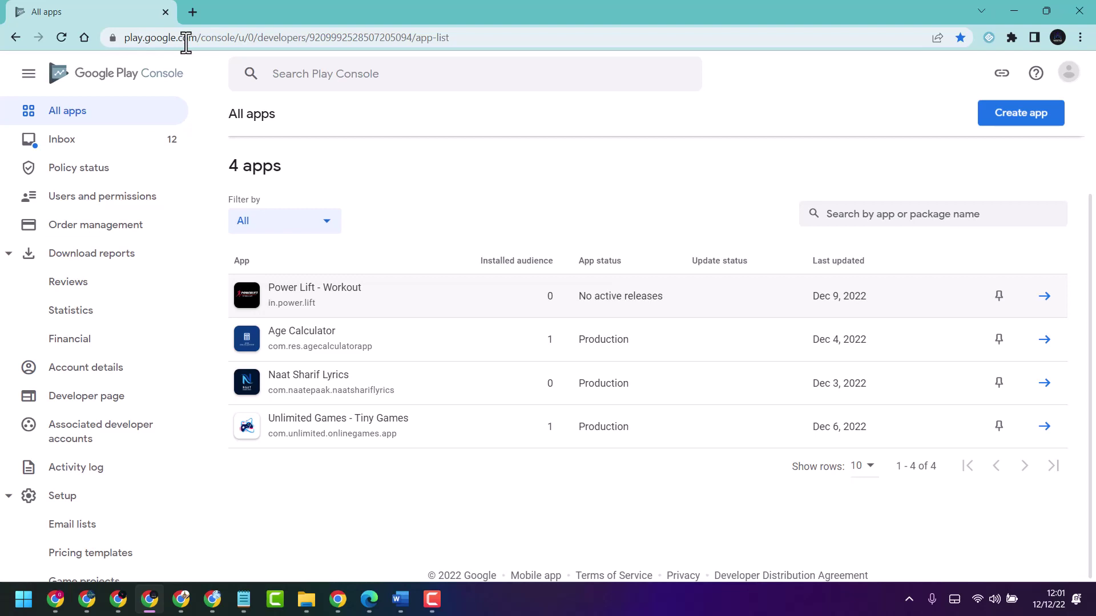
# Step: Start a new app named Text To Speech with English – en-IN as default language
pyautogui.click(1020, 116)
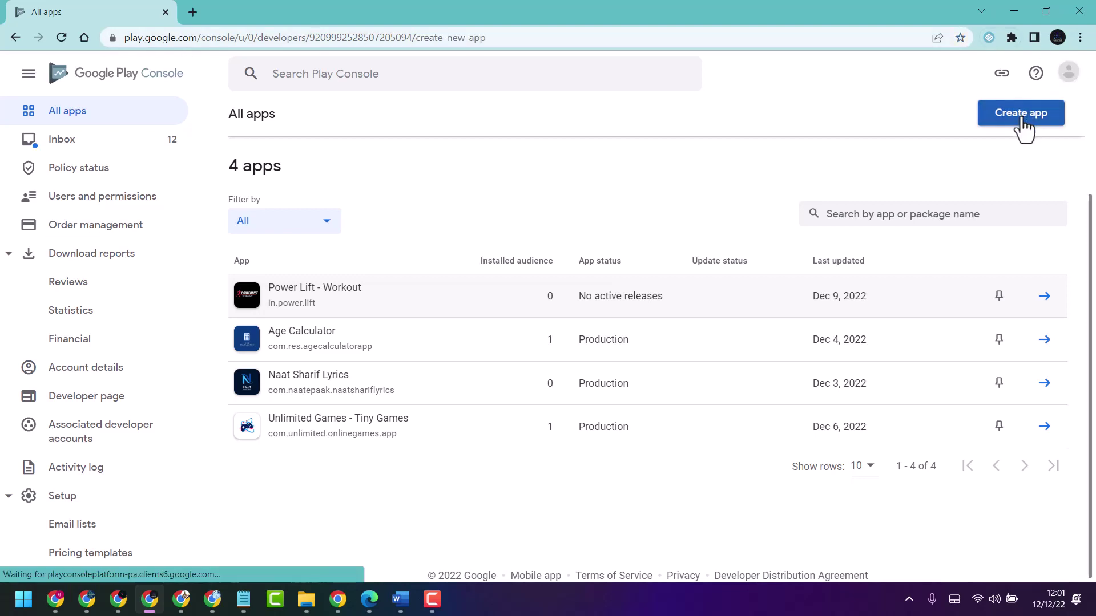
pyautogui.click(469, 211)
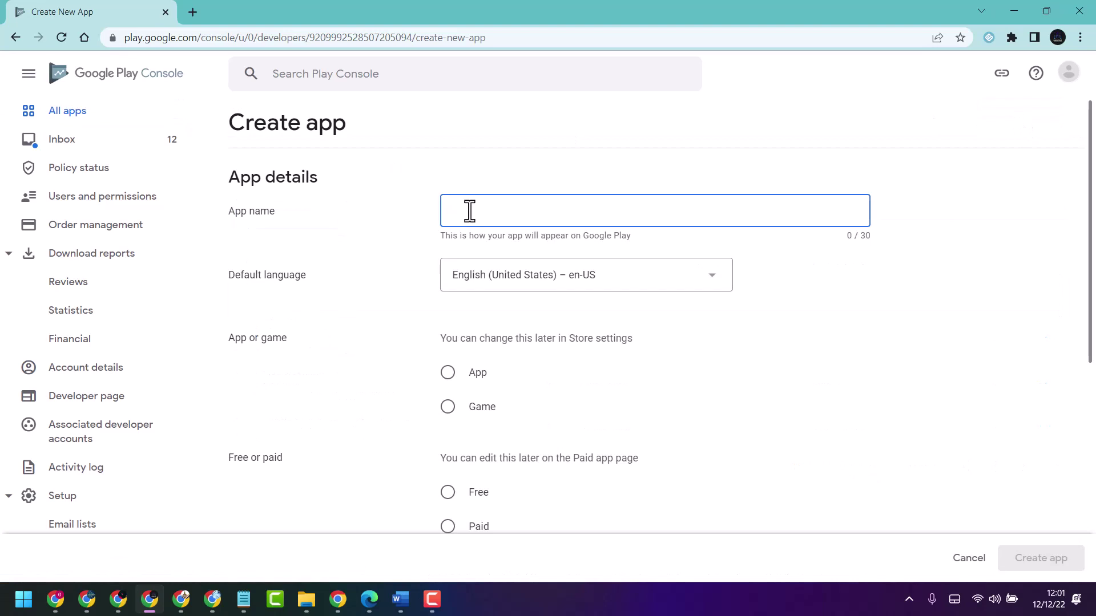
pyautogui.write('Te')
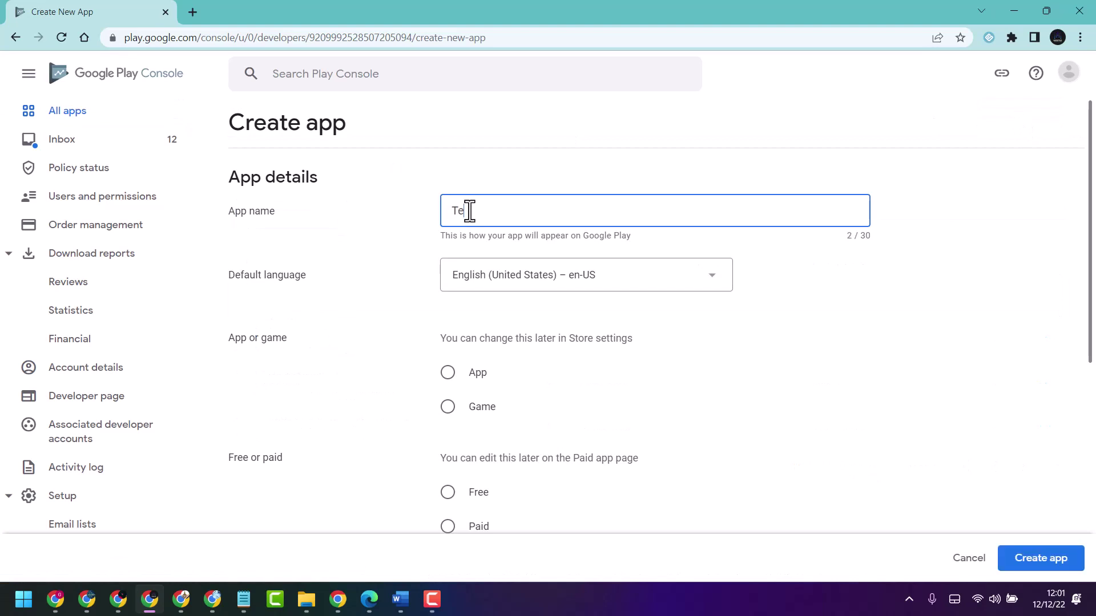
pyautogui.write('xt To Speech')
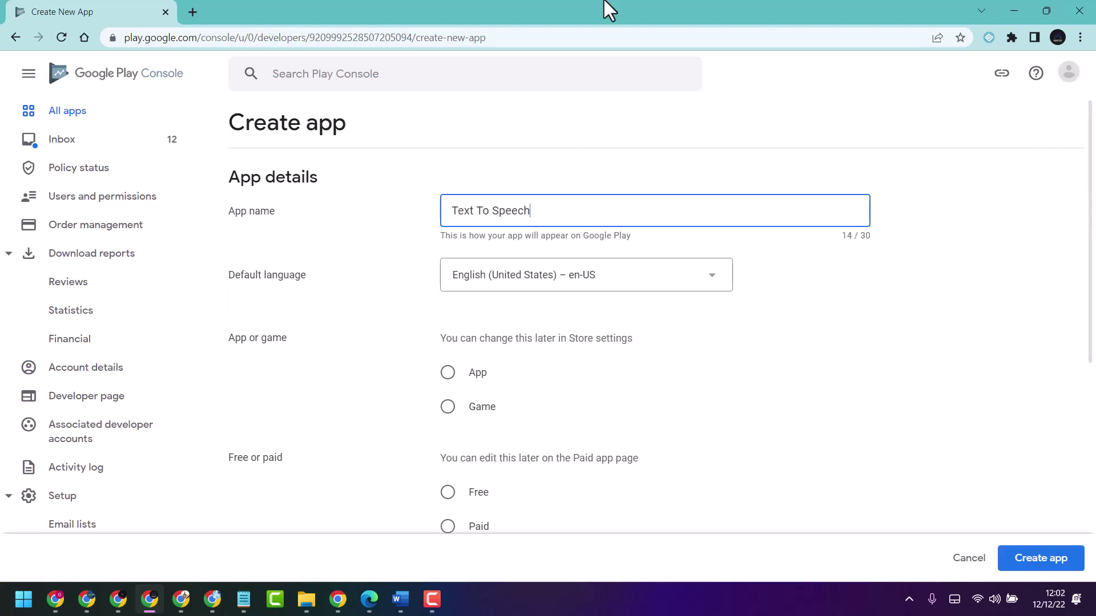
pyautogui.click(567, 288)
pyautogui.scroll(-2, 534, 367)
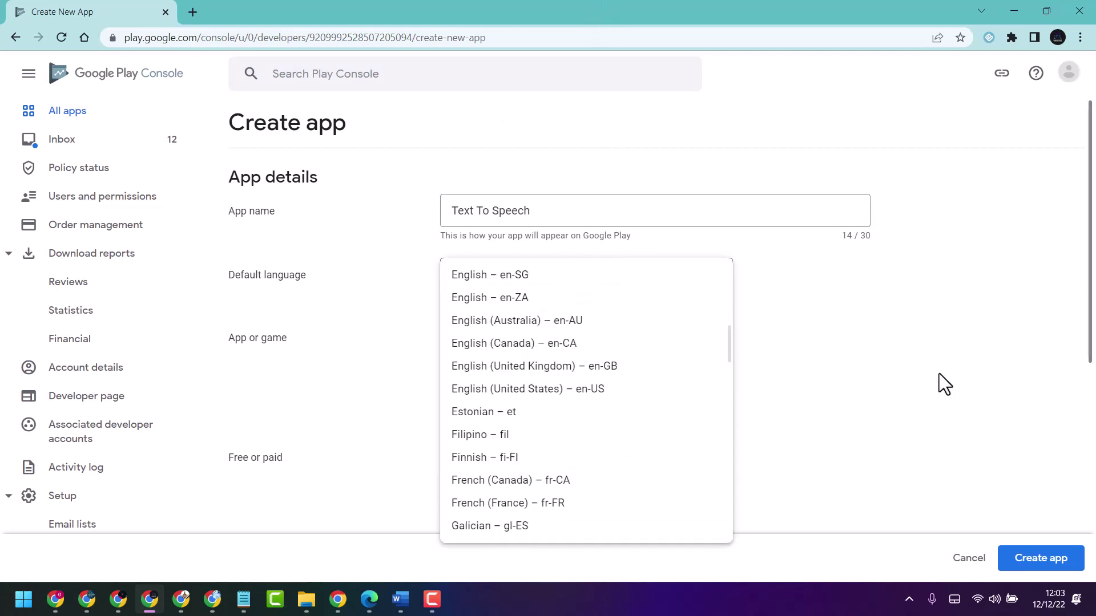
pyautogui.scroll(-2, 600, 368)
pyautogui.click(536, 279)
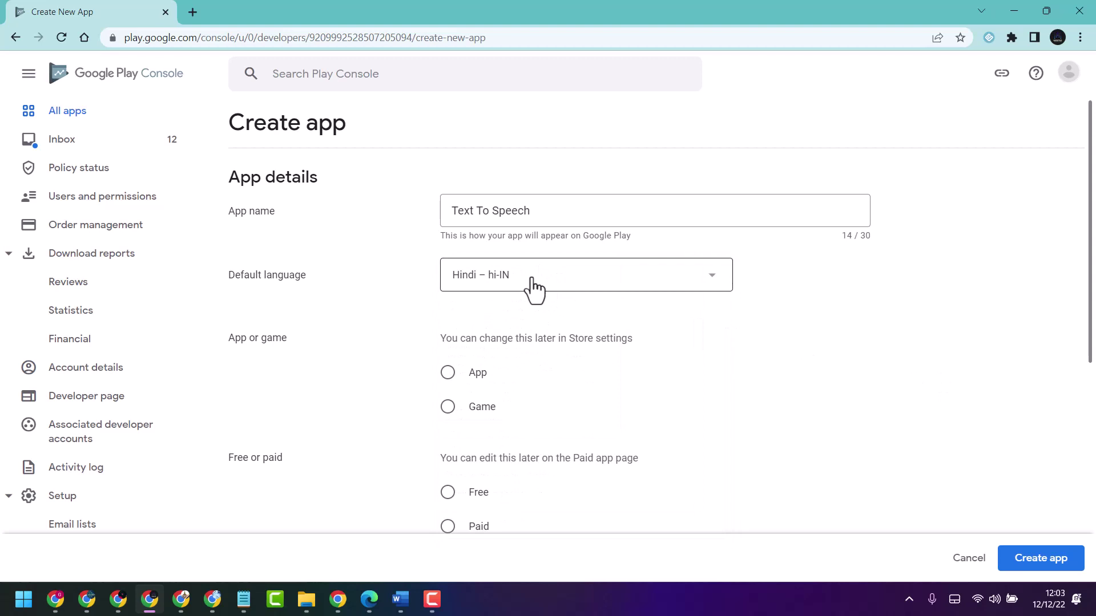
pyautogui.click(533, 287)
pyautogui.scroll(1, 536, 347)
pyautogui.scroll(2, 537, 347)
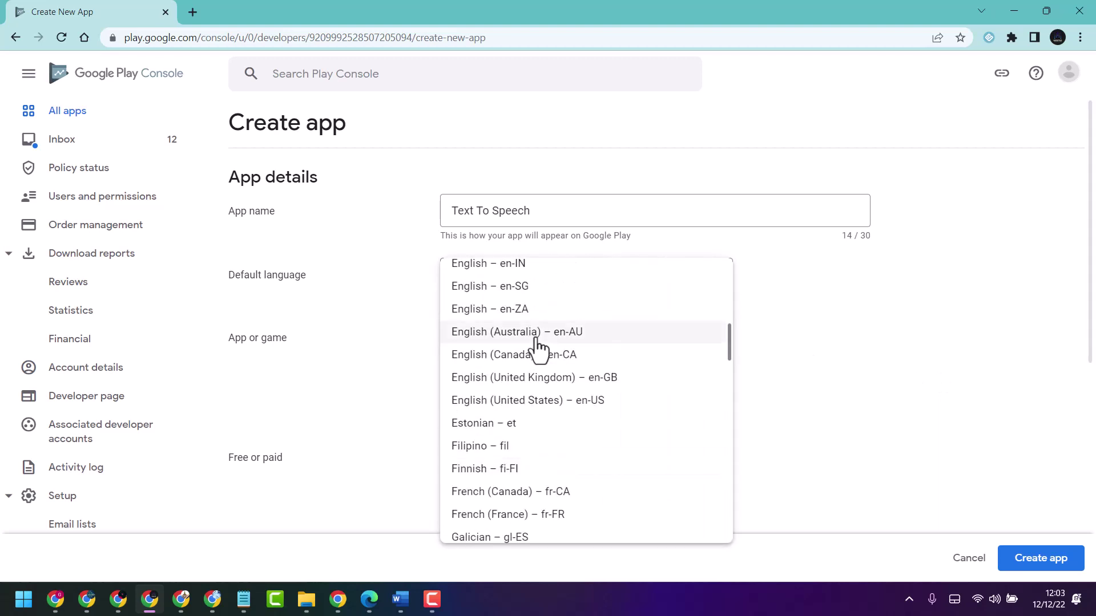
pyautogui.click(506, 267)
pyautogui.scroll(-1, 722, 362)
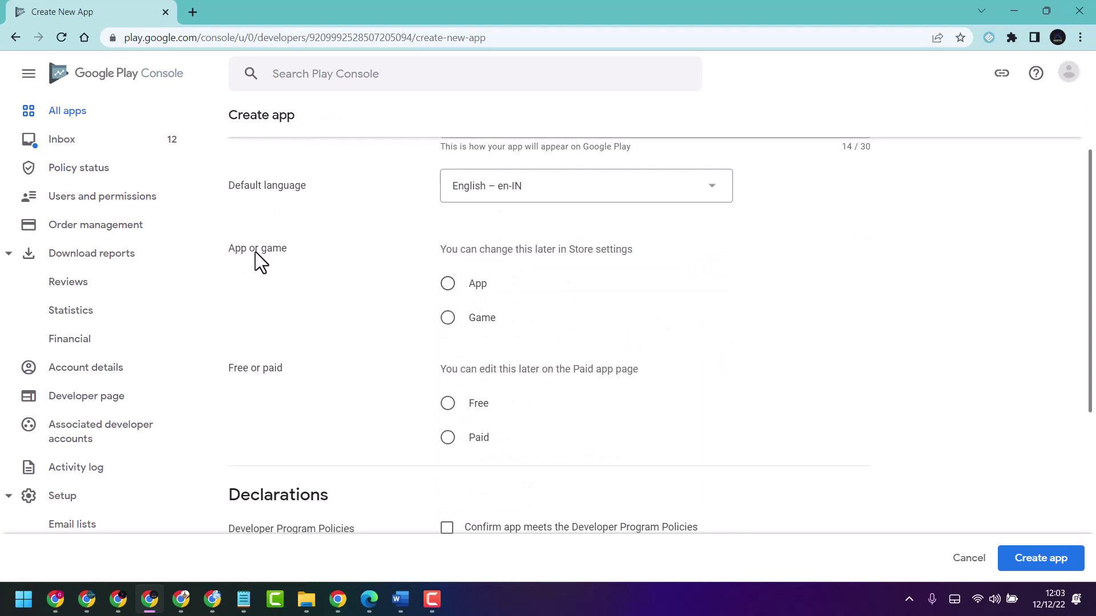
# Step: Mark it as a free App, accept both declarations, and create the app
pyautogui.click(448, 287)
pyautogui.scroll(-2, 638, 355)
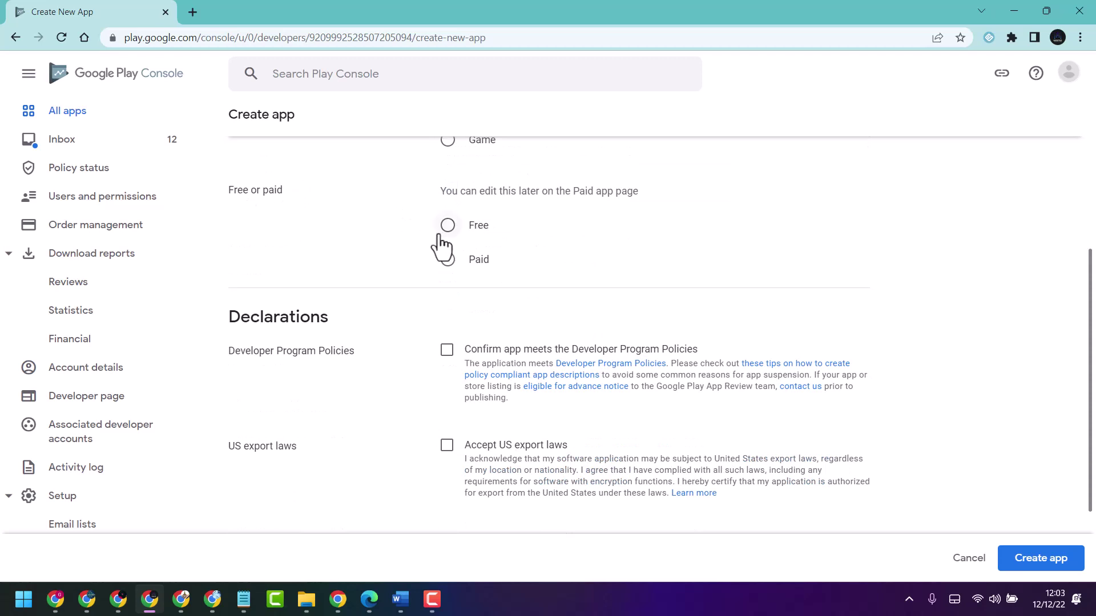
pyautogui.click(470, 230)
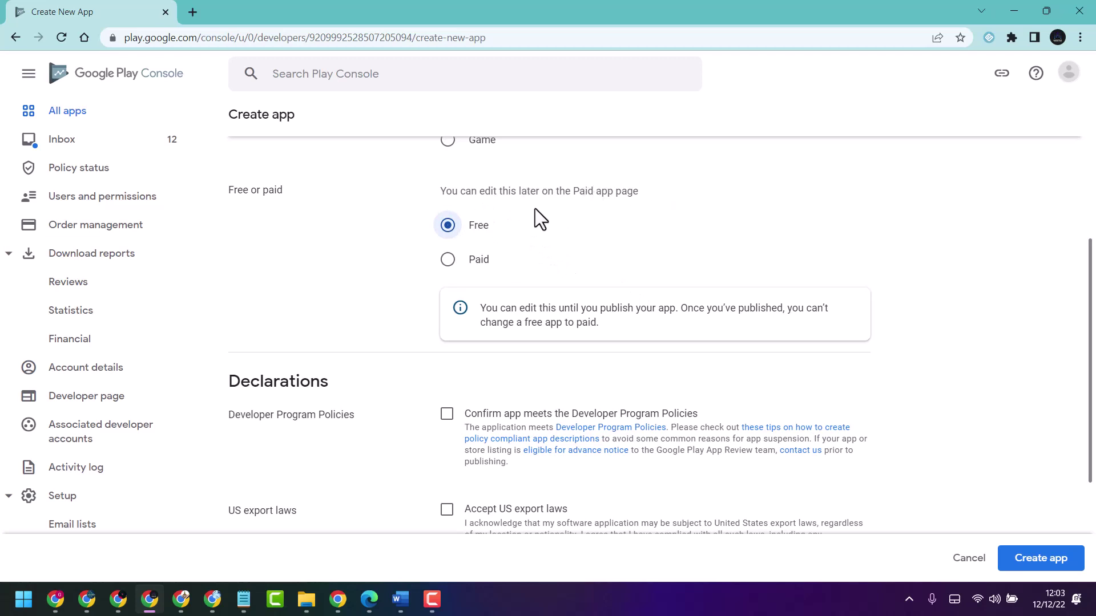
pyautogui.scroll(-2, 626, 225)
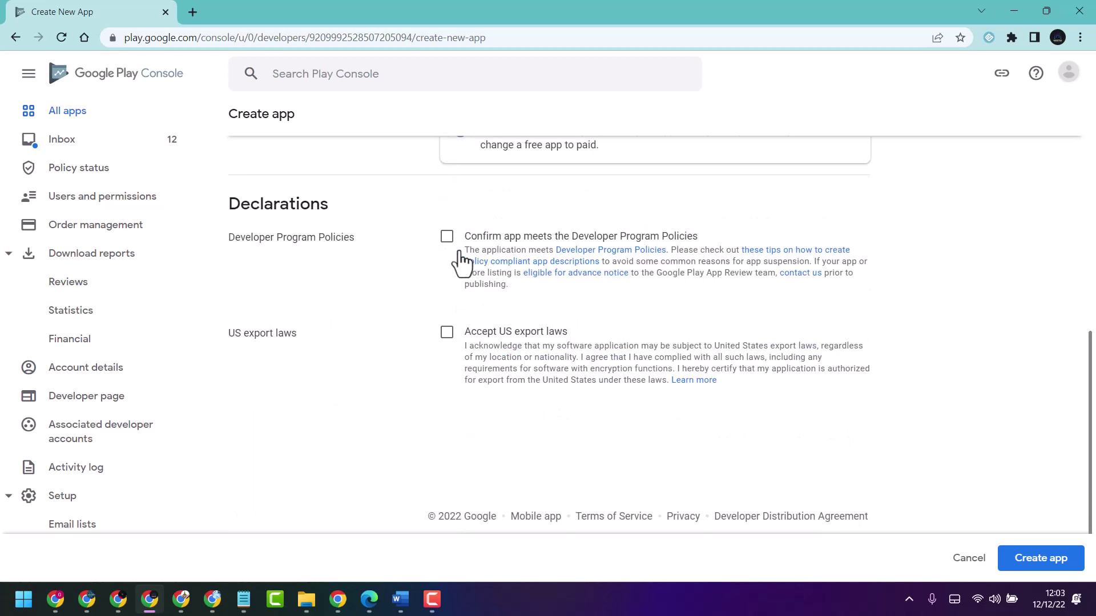
pyautogui.click(447, 237)
pyautogui.click(447, 332)
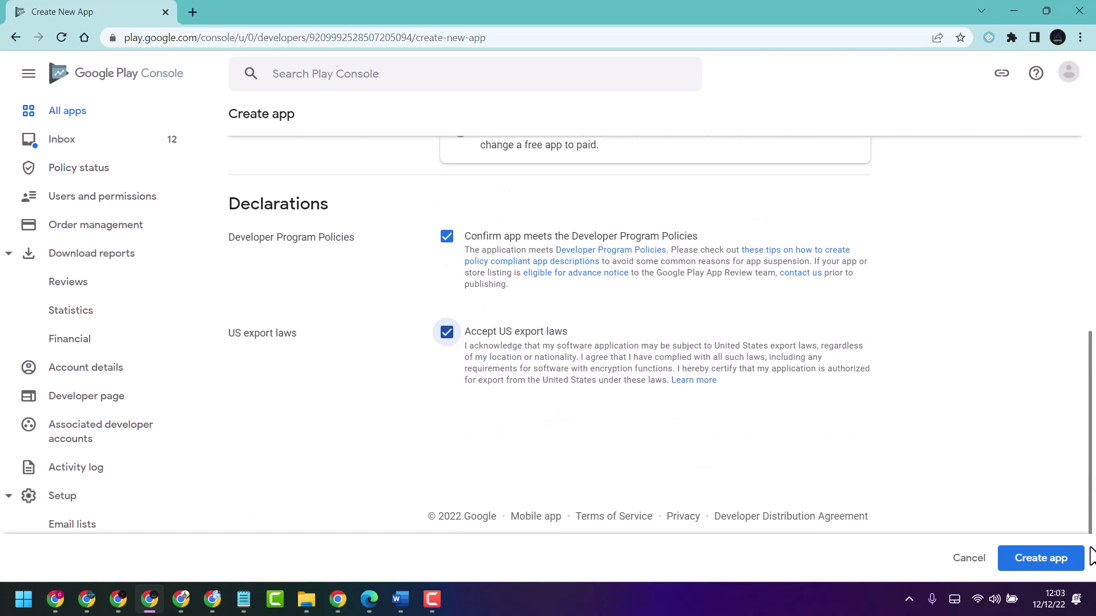
pyautogui.click(1036, 567)
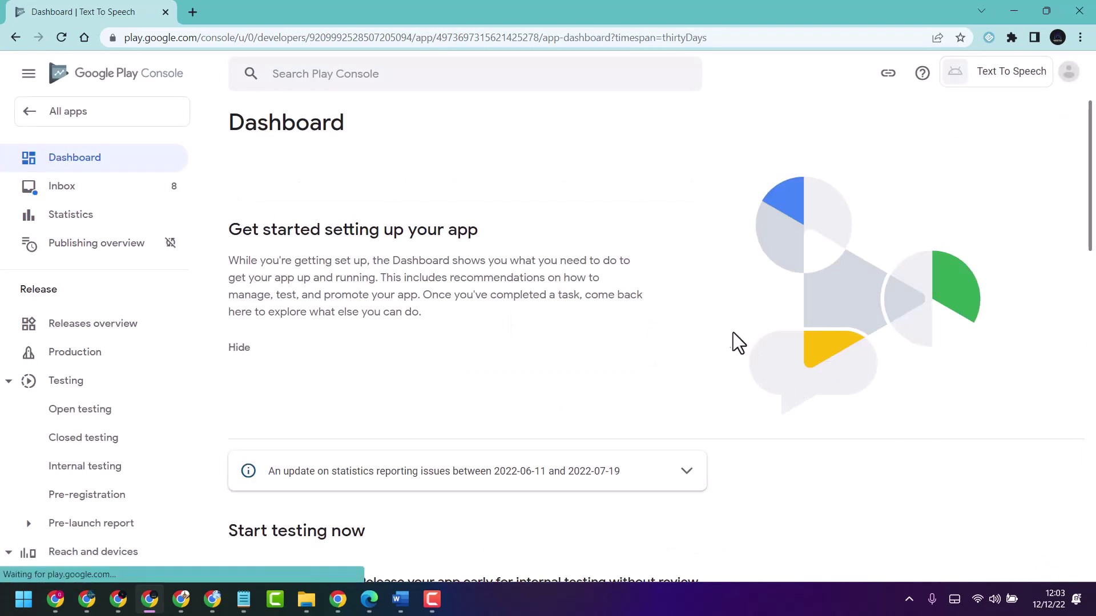
pyautogui.scroll(-1, 732, 338)
pyautogui.scroll(-1, 732, 339)
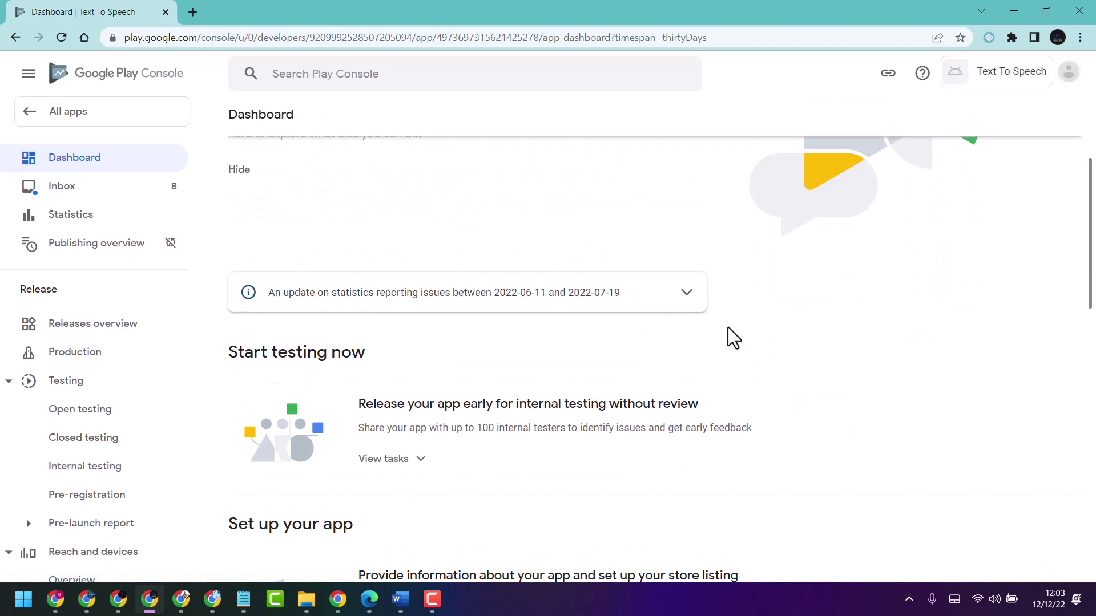
pyautogui.scroll(-1, 732, 338)
pyautogui.scroll(-1, 732, 338)
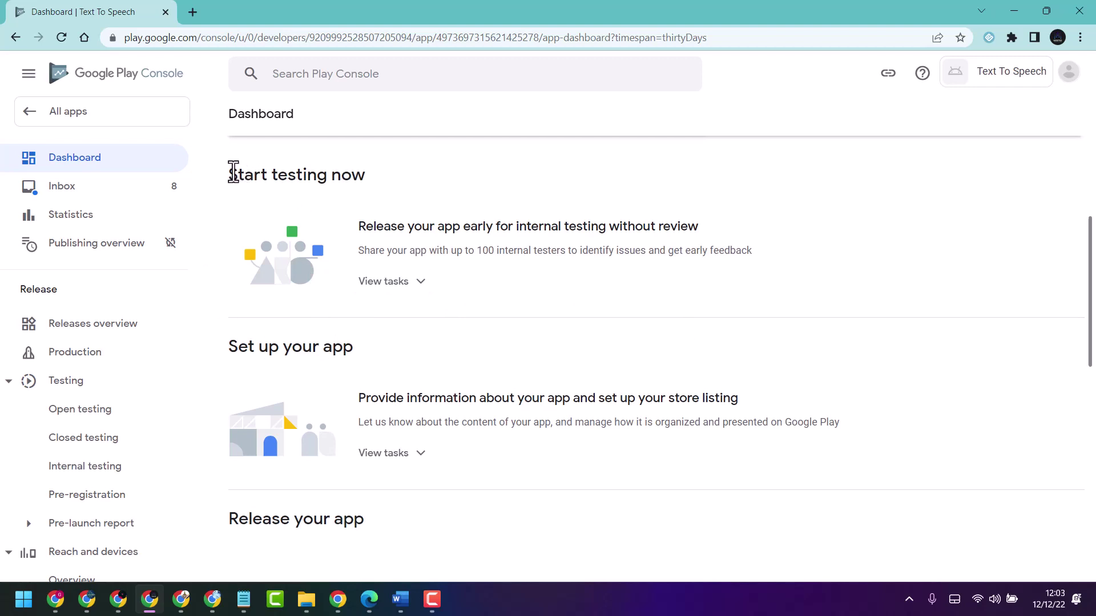
# Step: From the Dashboard's setup tasks, go to the Privacy Policy page for the new app
pyautogui.moveTo(232, 174); pyautogui.dragTo(366, 174)
pyautogui.click(341, 174)
pyautogui.click(420, 454)
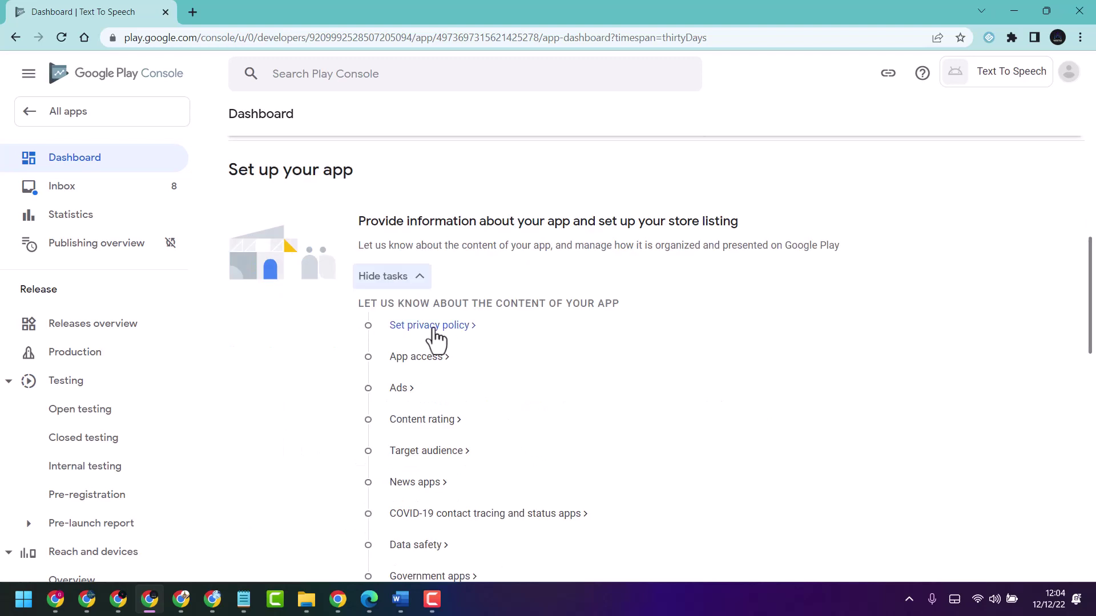
pyautogui.click(435, 331)
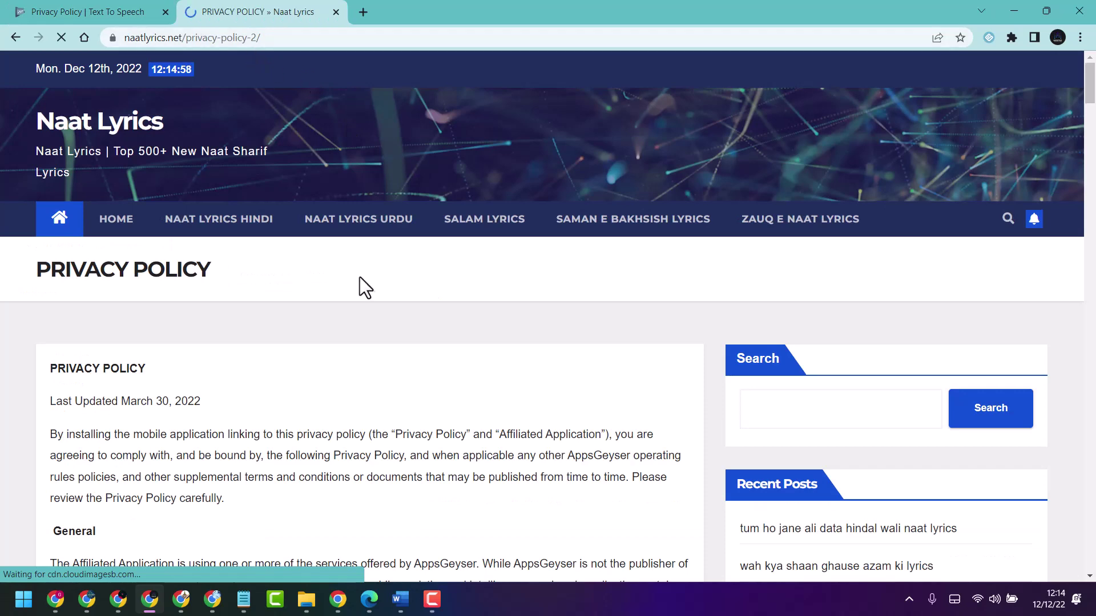
pyautogui.scroll(-2, 360, 276)
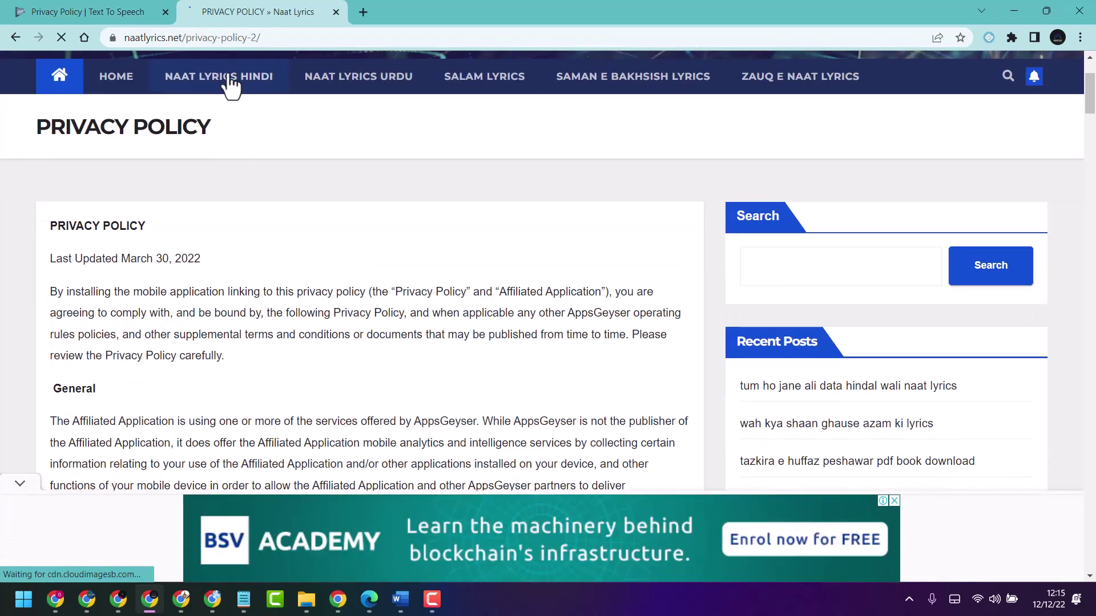
# Step: Copy the naatlyrics.net/privacy-policy-2 page address from the address bar
pyautogui.click(214, 37)
pyautogui.rightClick(213, 36)
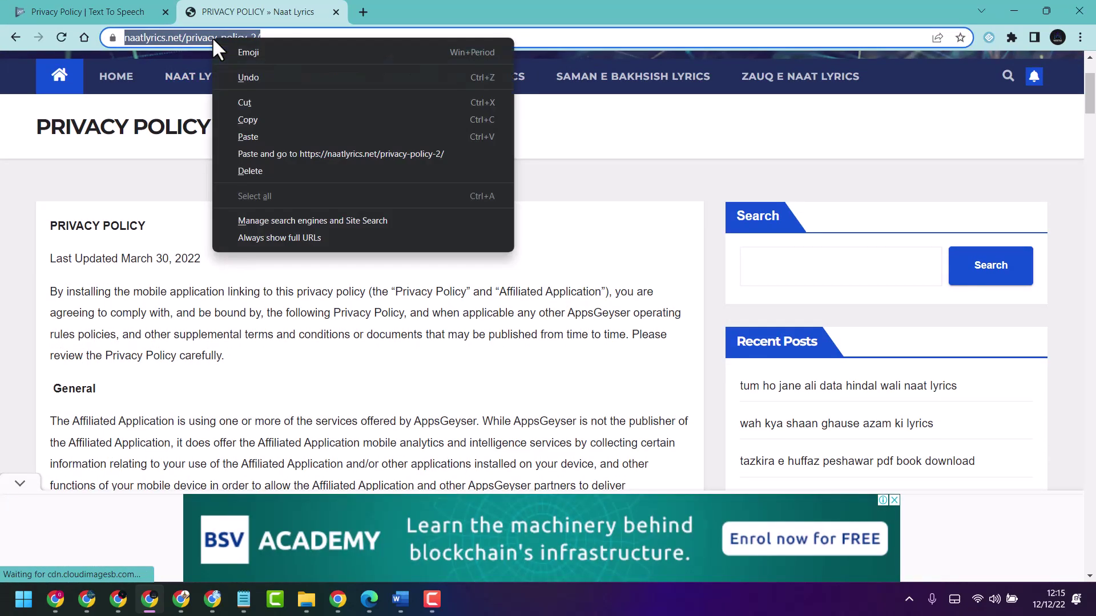
pyautogui.click(248, 120)
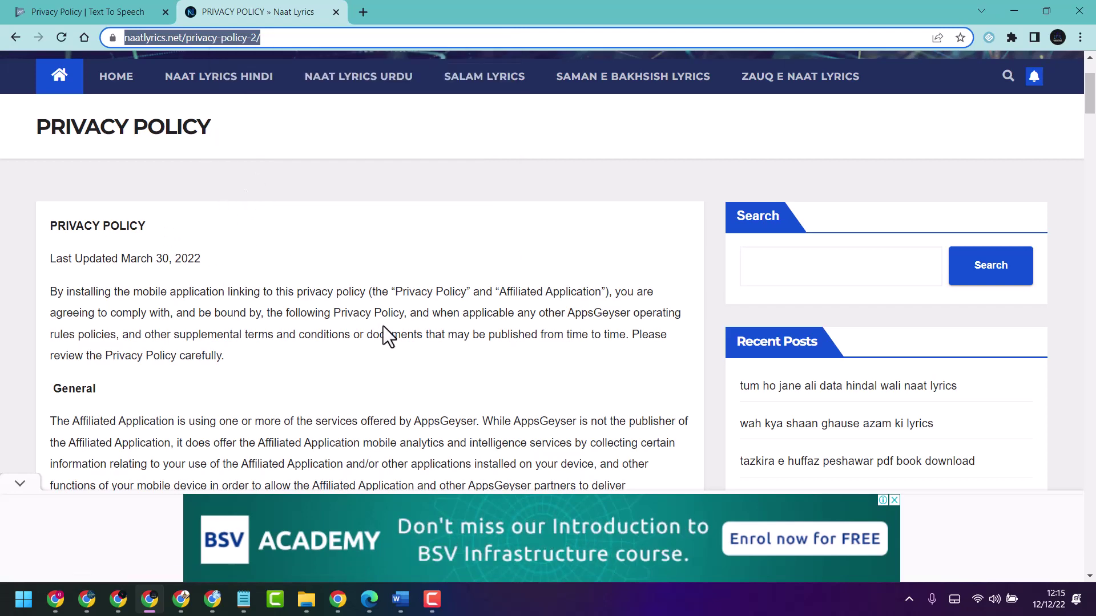
pyautogui.scroll(-2, 382, 327)
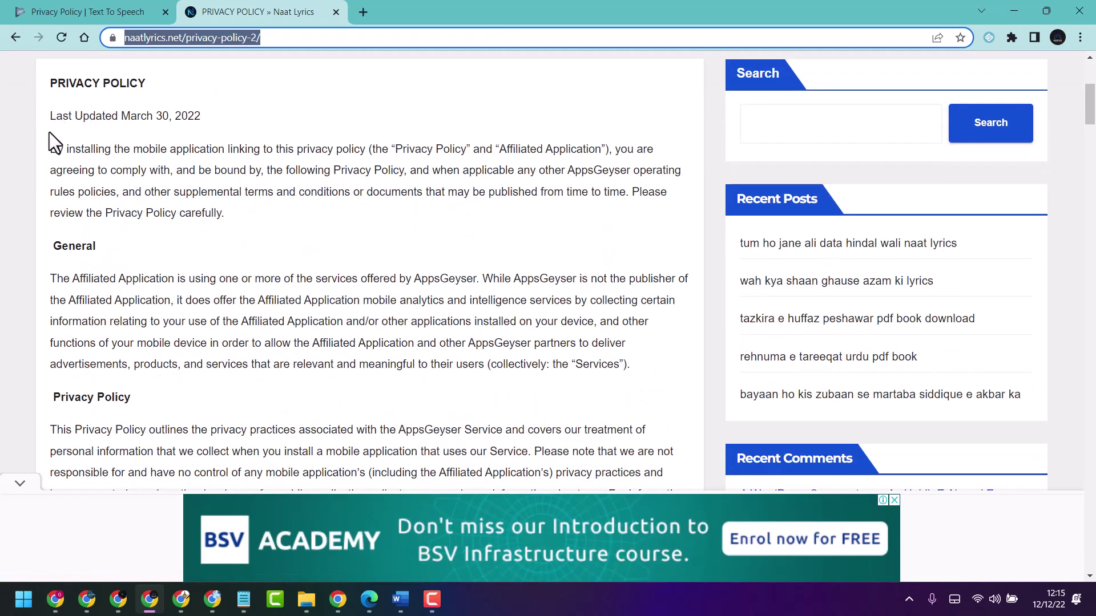
pyautogui.moveTo(48, 133); pyautogui.dragTo(266, 445)
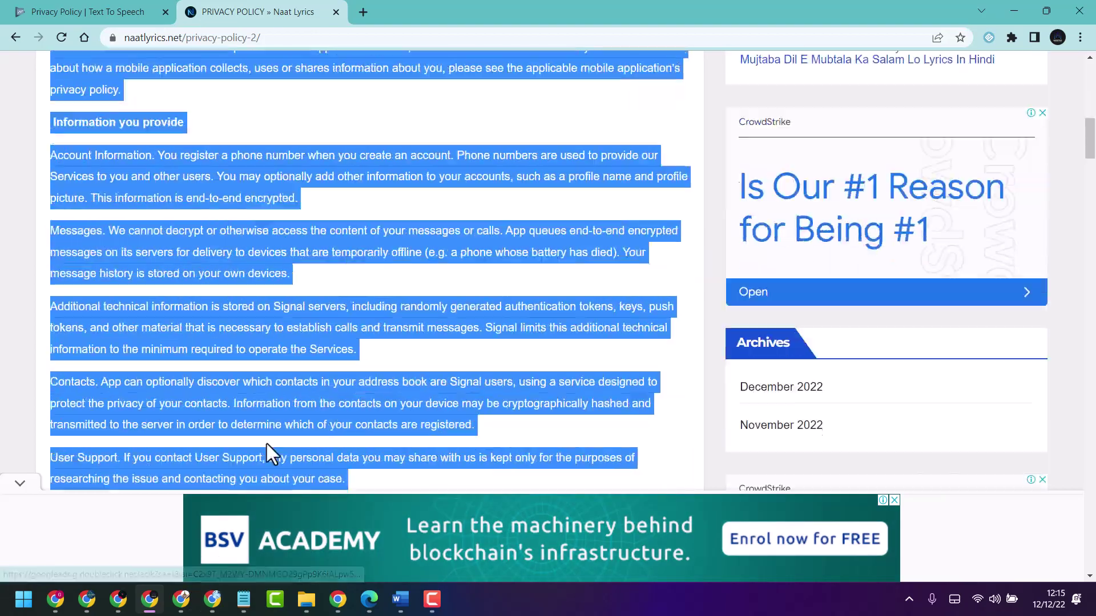
pyautogui.moveTo(266, 444); pyautogui.dragTo(325, 232)
pyautogui.scroll(-3, 326, 232)
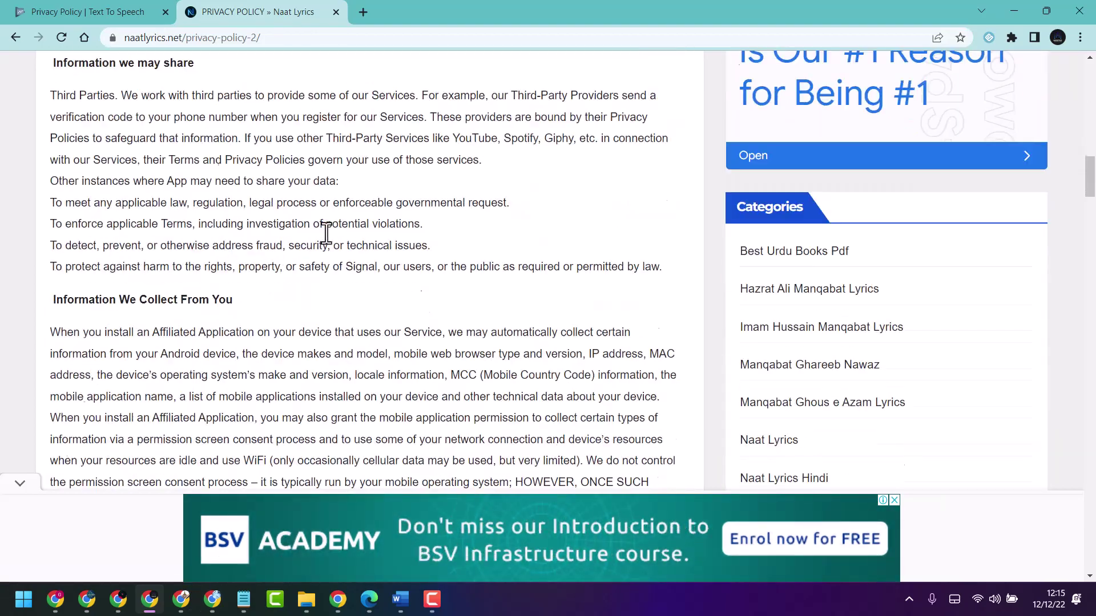
pyautogui.scroll(-3, 326, 231)
pyautogui.scroll(-3, 326, 231)
pyautogui.scroll(-3, 326, 231)
pyautogui.scroll(-2, 325, 231)
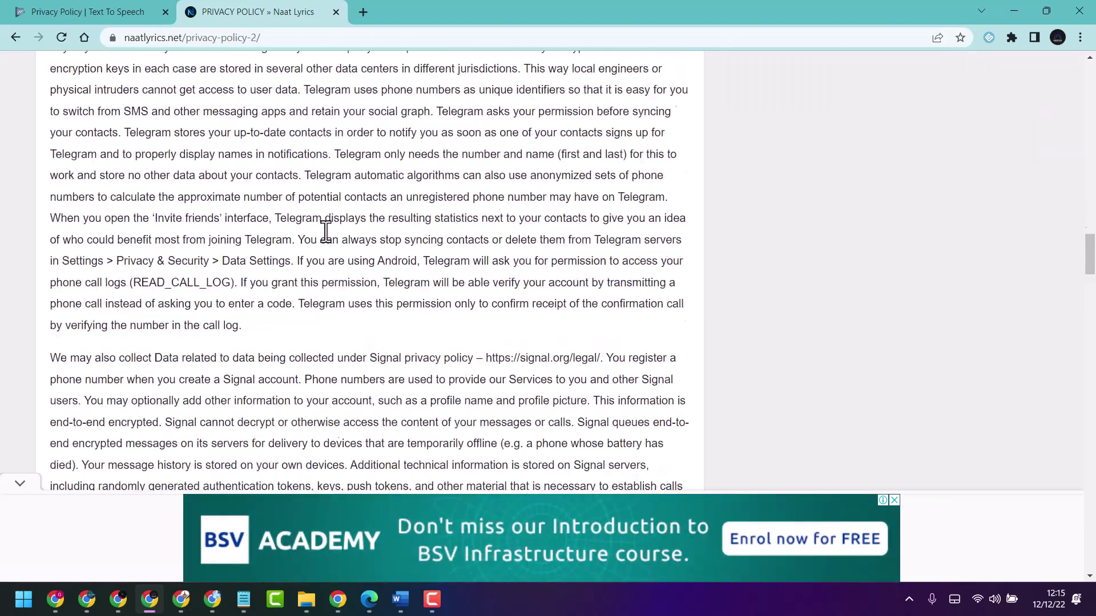
pyautogui.scroll(-5, 325, 231)
pyautogui.scroll(-5, 326, 231)
pyautogui.scroll(-5, 325, 231)
pyautogui.scroll(-3, 326, 232)
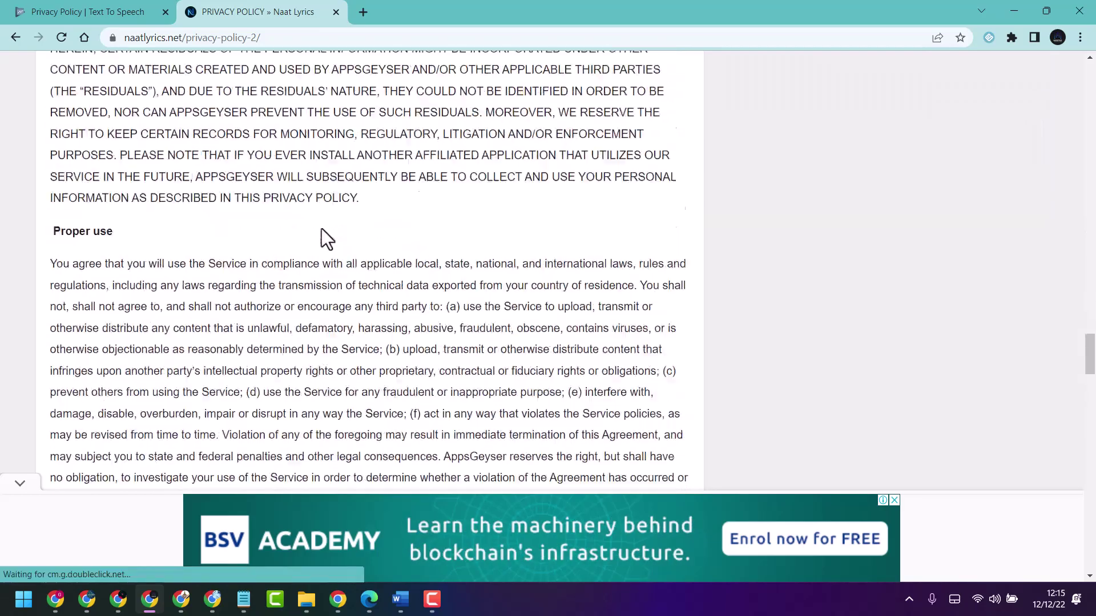
pyautogui.scroll(5, 321, 229)
pyautogui.scroll(3, 321, 228)
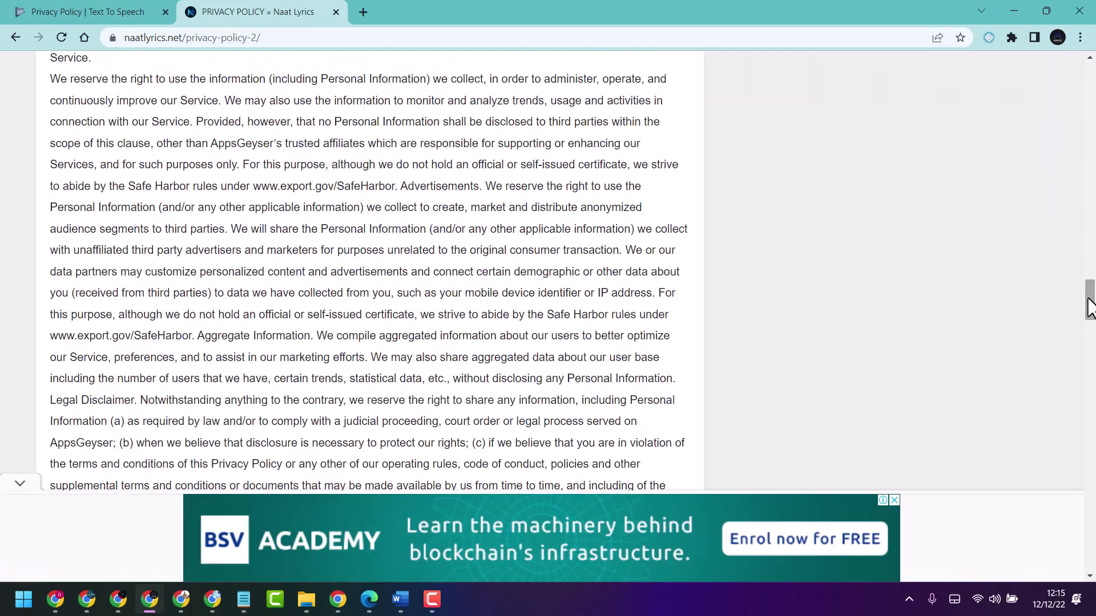
pyautogui.moveTo(1089, 308); pyautogui.dragTo(1089, 78)
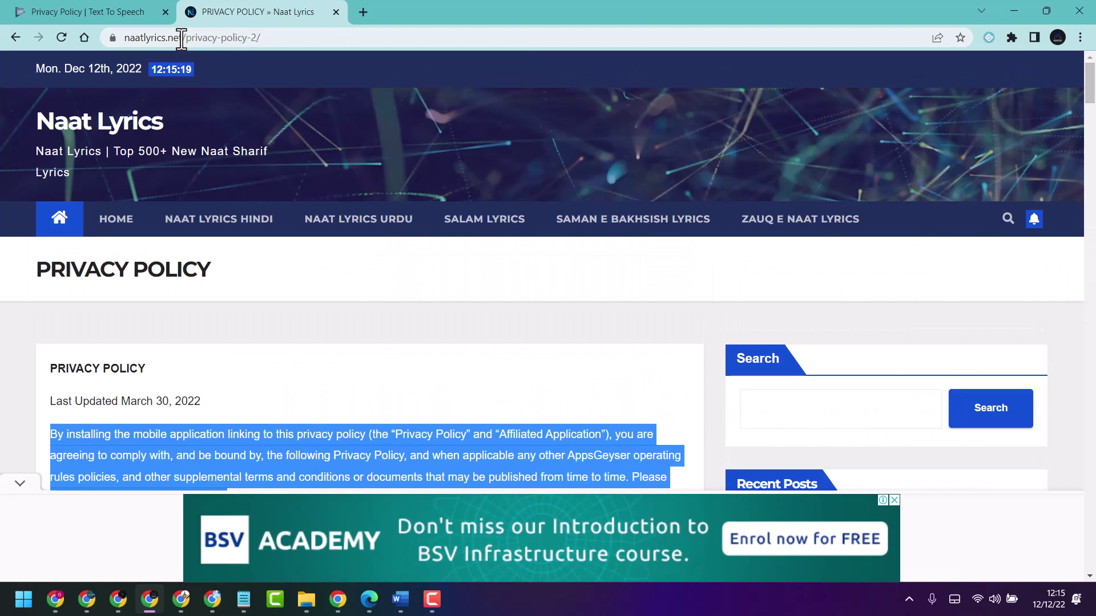
pyautogui.click(197, 38)
pyautogui.rightClick(209, 36)
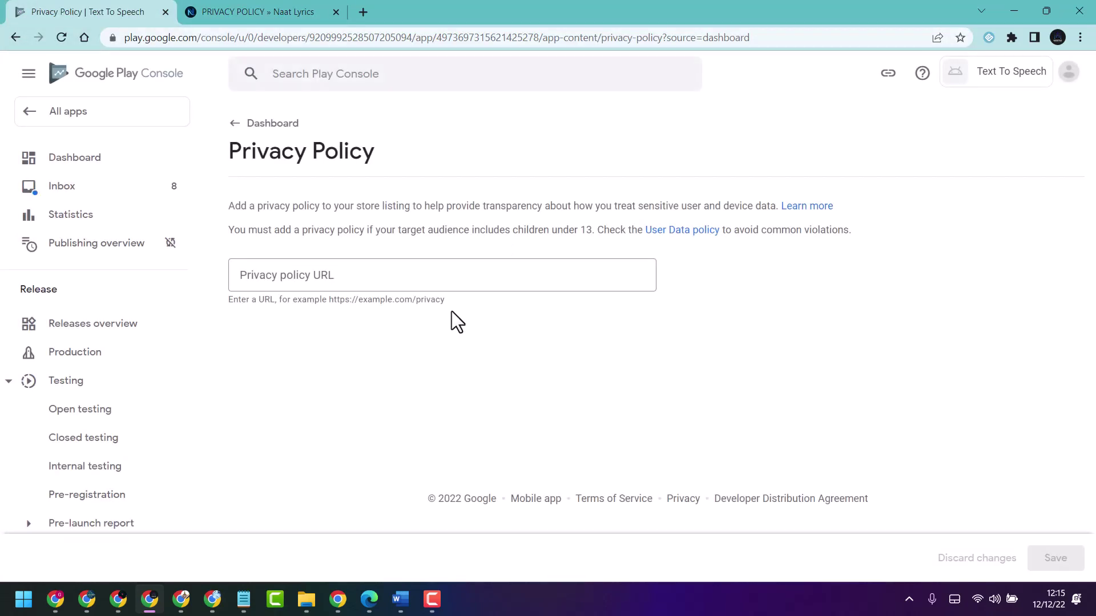
# Step: Paste the naatlyrics.net privacy policy link into the URL field, save it, and return to the Dashboard
pyautogui.click(262, 276)
pyautogui.rightClick(260, 273)
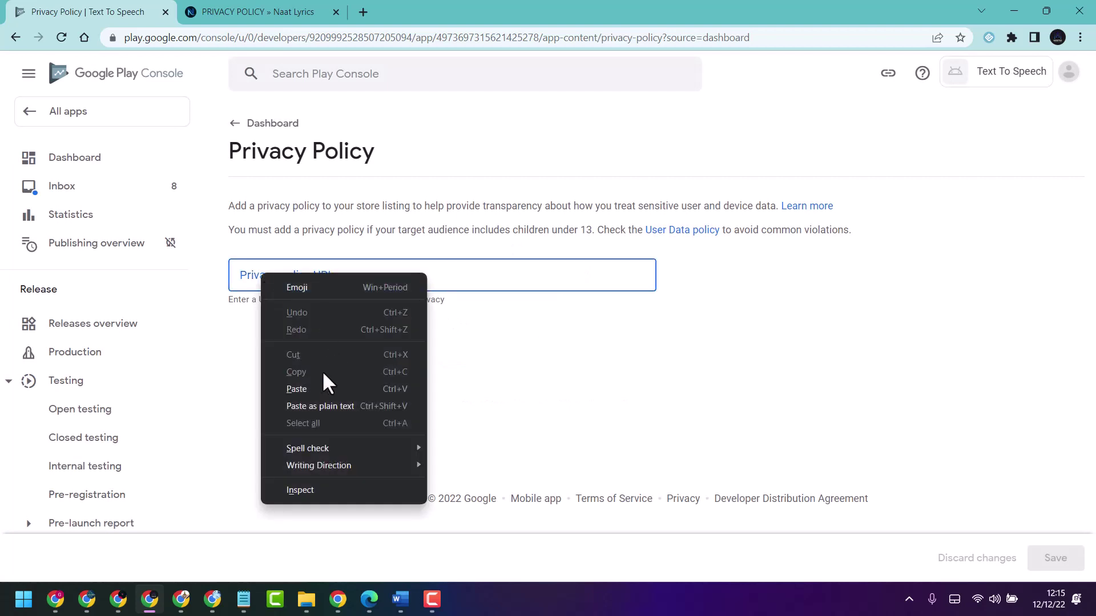
pyautogui.click(307, 389)
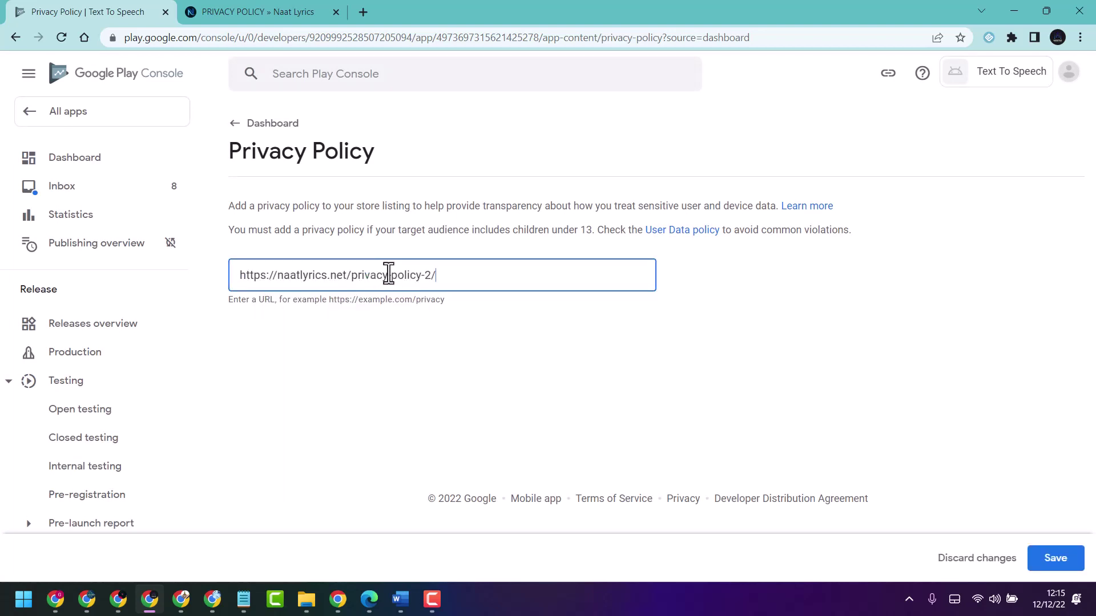
pyautogui.click(1054, 560)
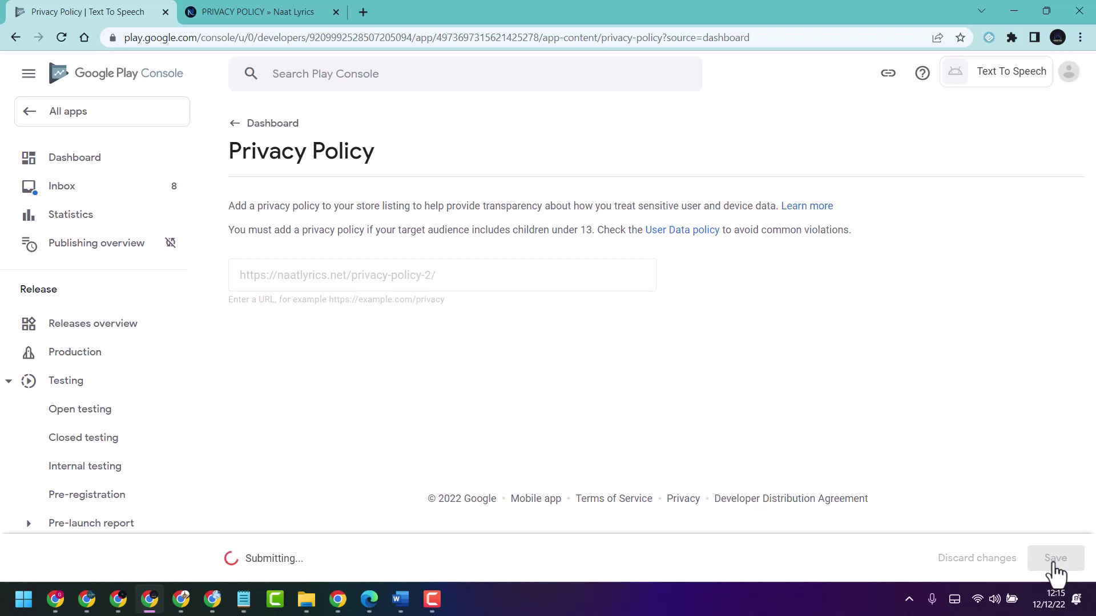
pyautogui.click(103, 158)
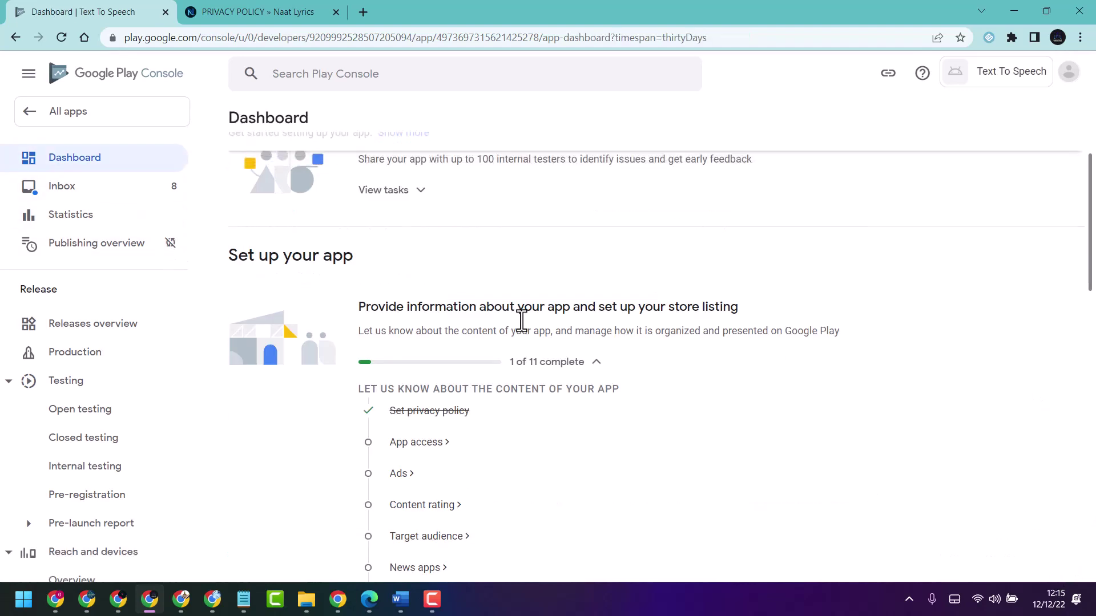
pyautogui.scroll(-2, 521, 320)
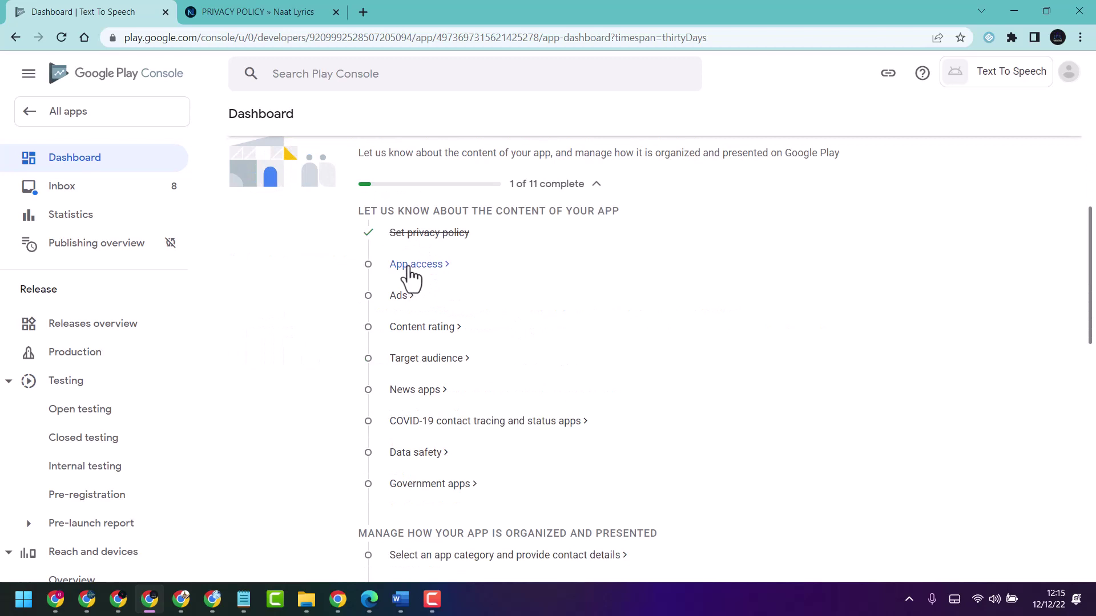
# Step: In App access, declare all functionality is available without special access, save, and return to the Dashboard
pyautogui.click(411, 267)
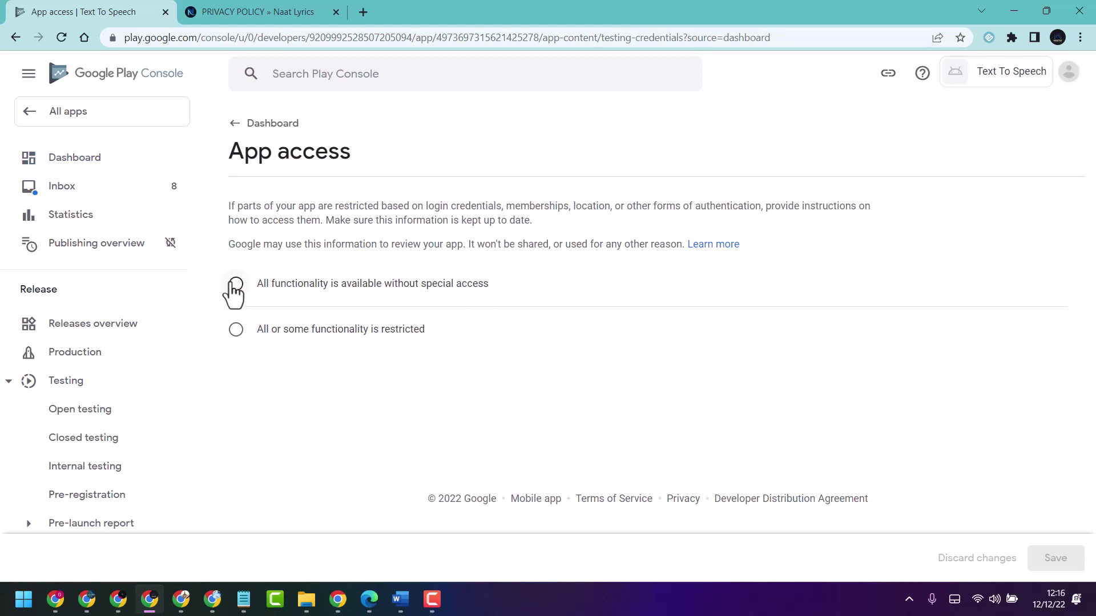
pyautogui.click(235, 283)
pyautogui.click(1056, 559)
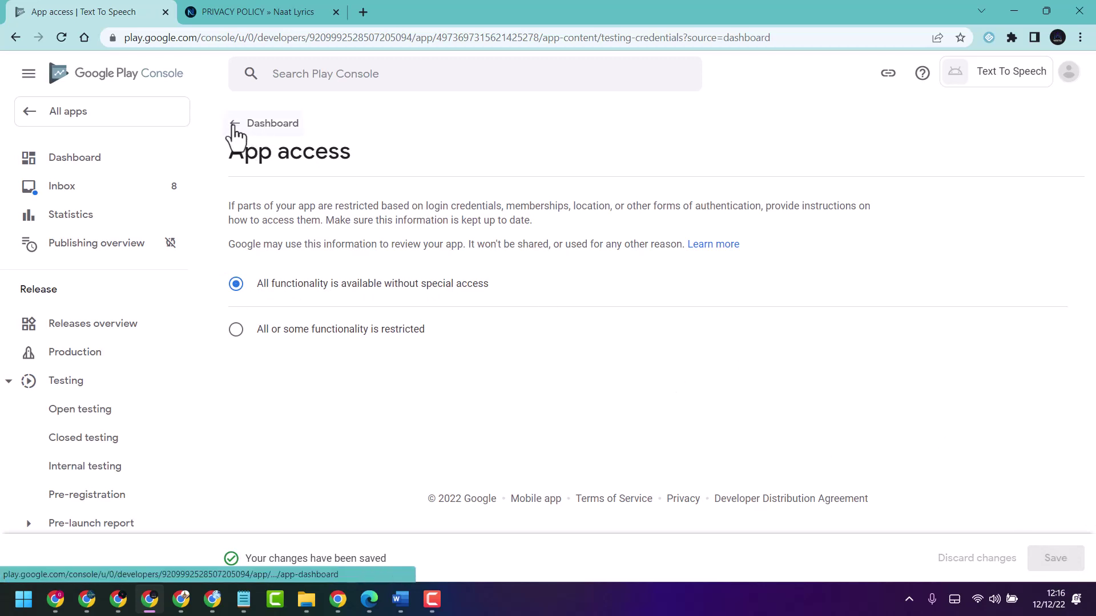
pyautogui.click(233, 129)
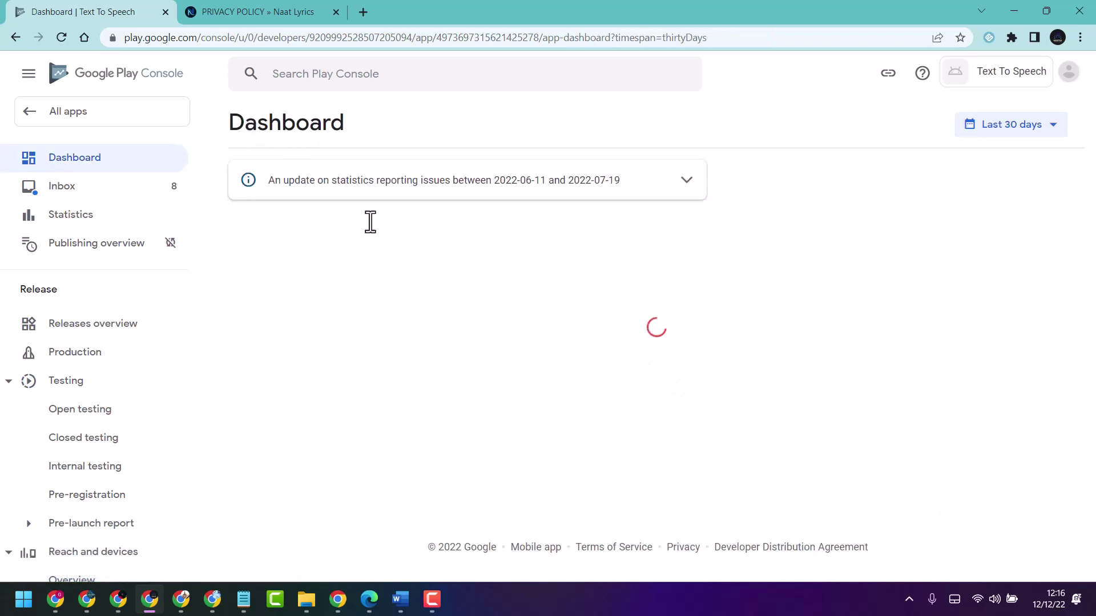
pyautogui.scroll(-2, 745, 391)
pyautogui.scroll(-1, 746, 390)
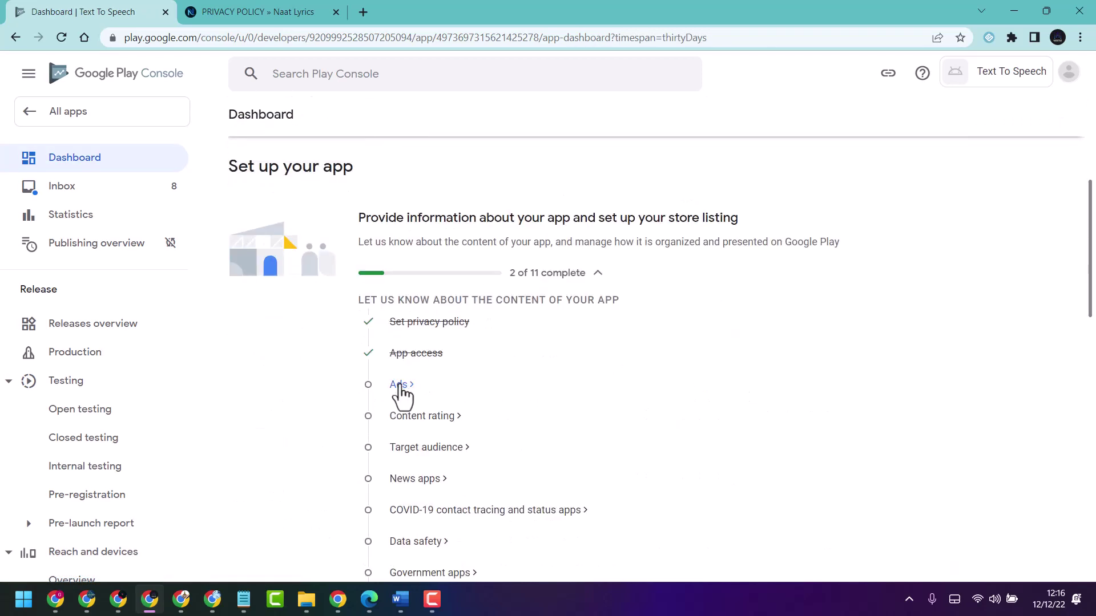
# Step: In Ads, declare that the app contains ads, save, and return to the Dashboard
pyautogui.click(400, 385)
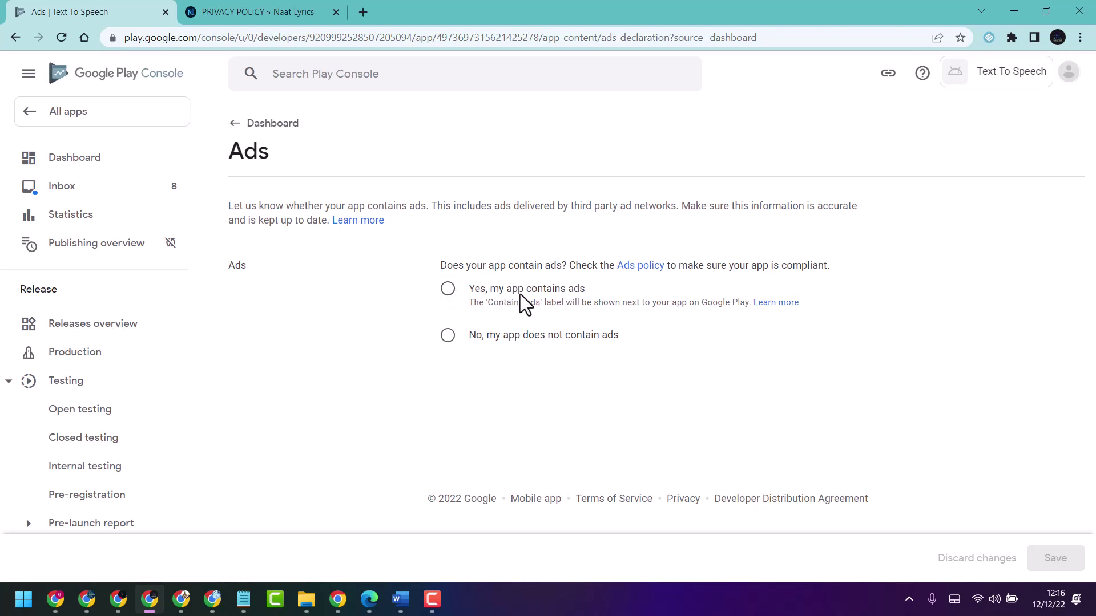
pyautogui.click(447, 291)
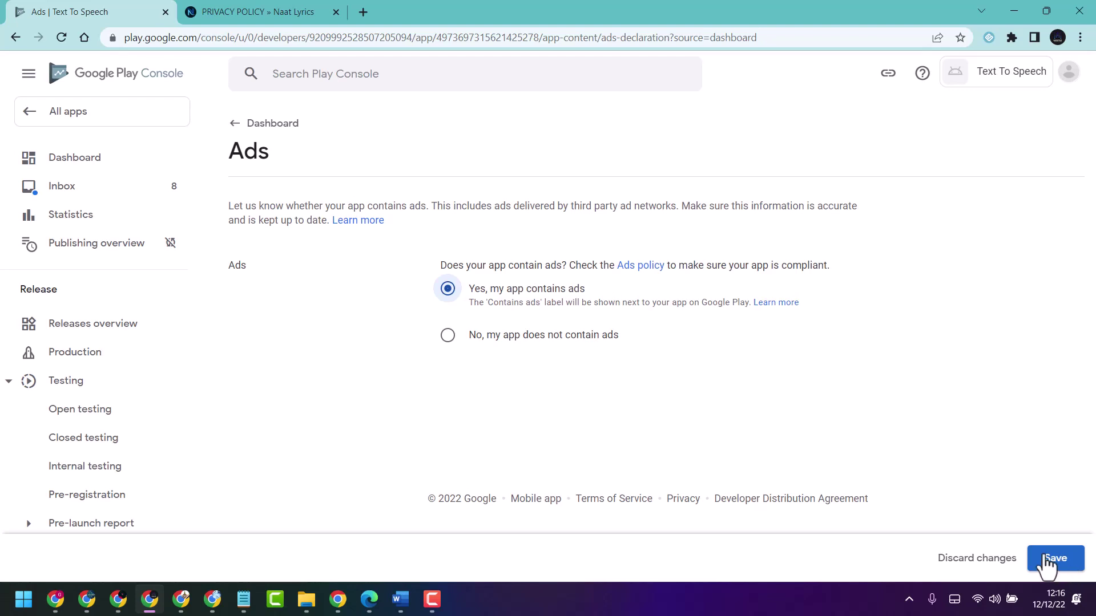
pyautogui.click(1055, 563)
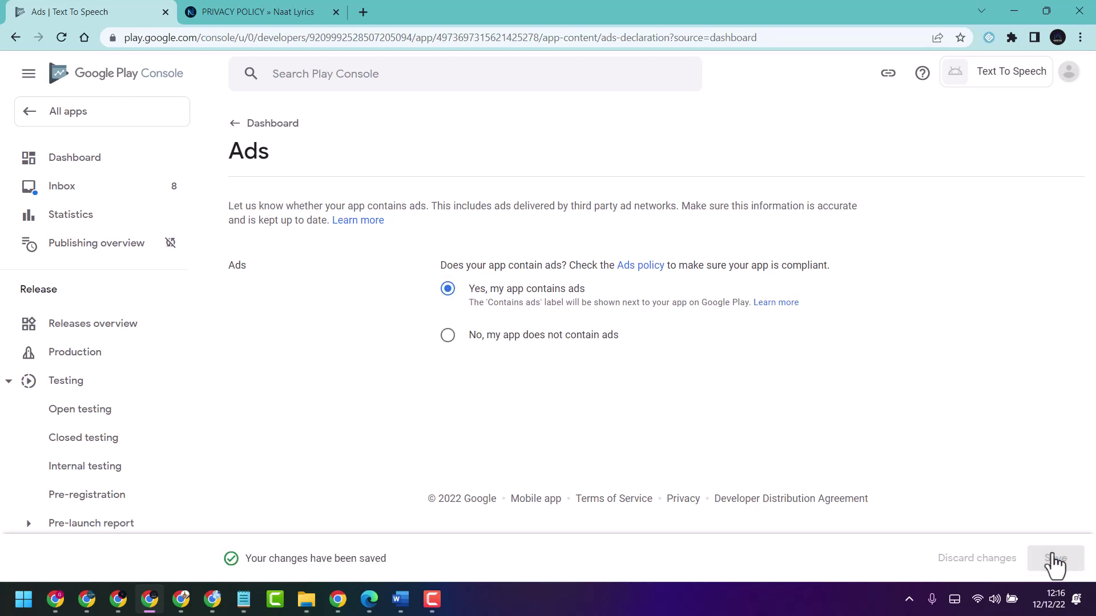
pyautogui.click(239, 128)
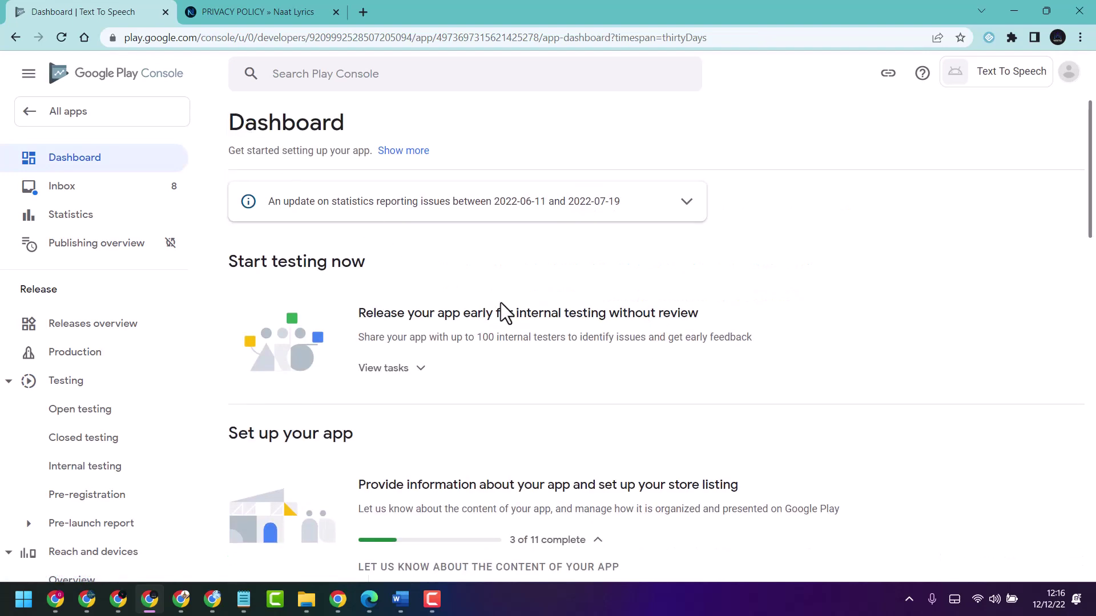
pyautogui.scroll(-3, 545, 314)
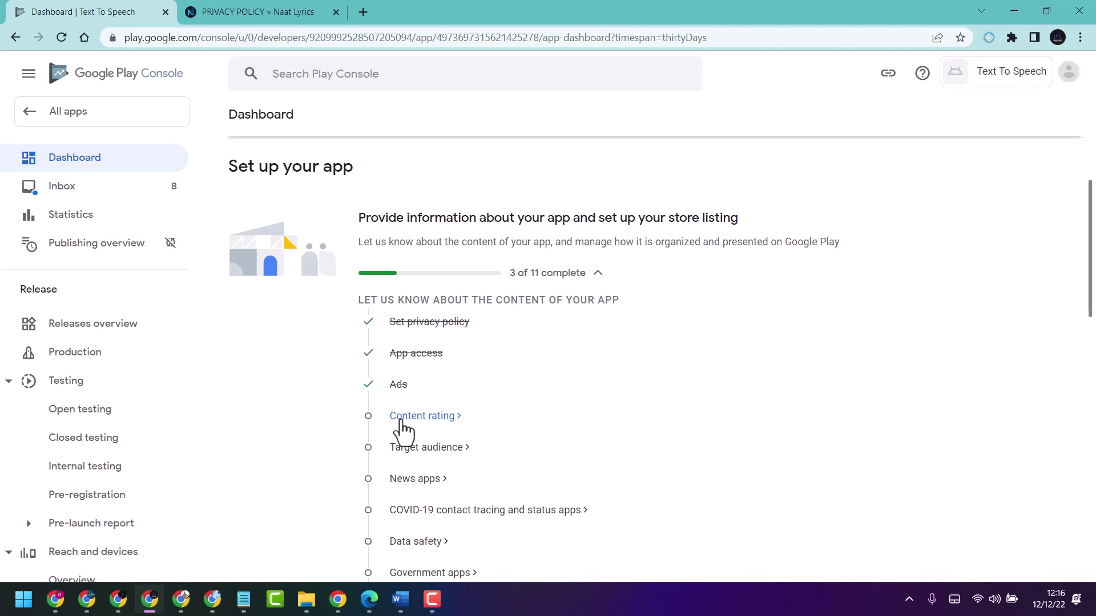
# Step: Start the content rating questionnaire with a contact email and the All Other App Types category
pyautogui.click(404, 422)
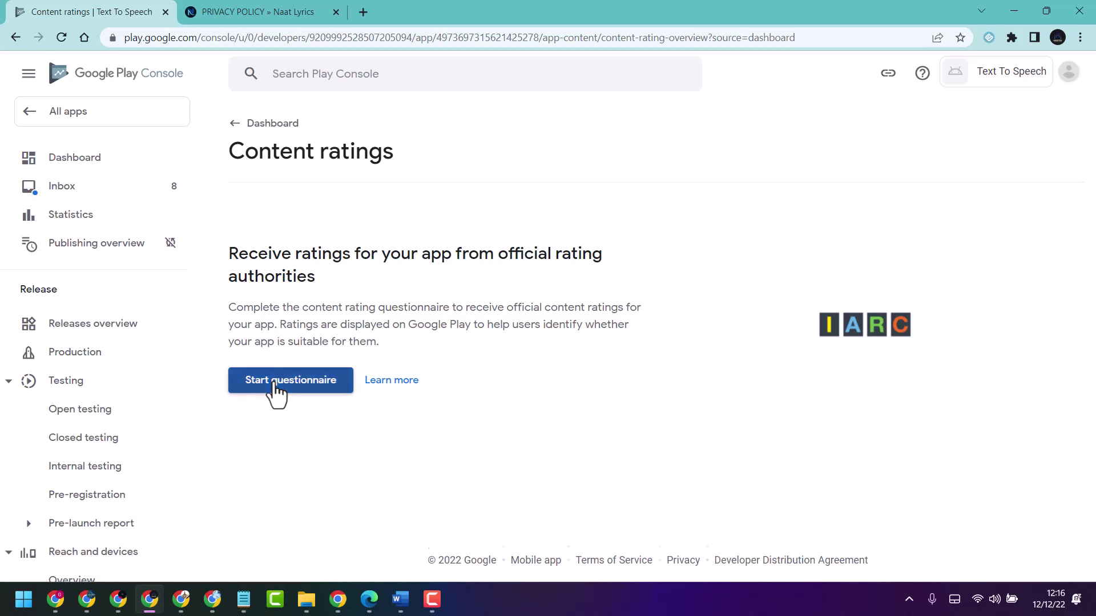
pyautogui.click(276, 392)
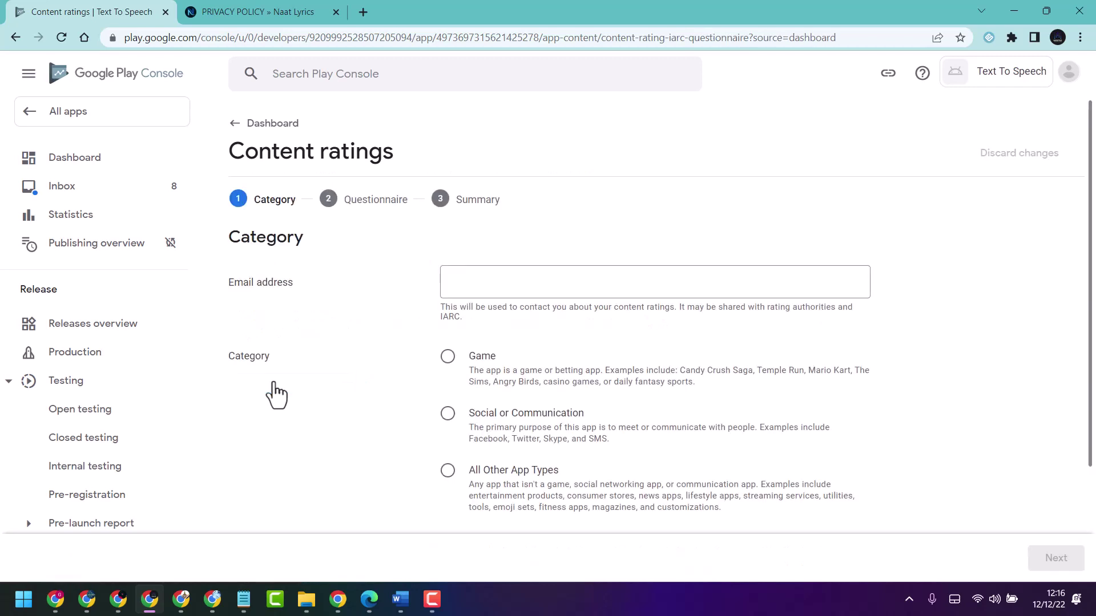
pyautogui.scroll(-1, 612, 335)
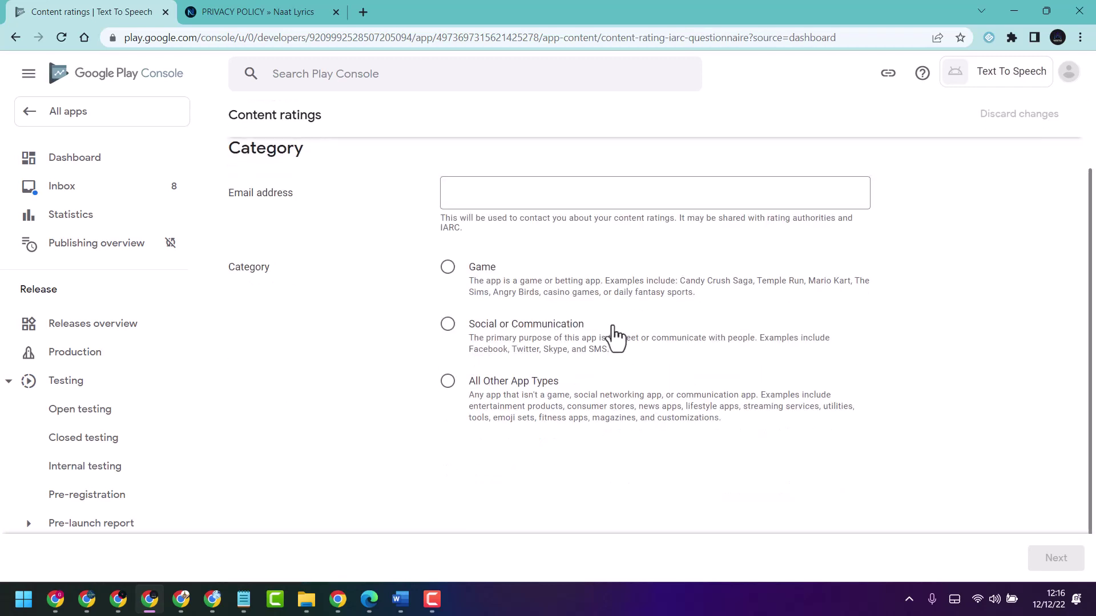
pyautogui.scroll(1, 490, 297)
pyautogui.click(517, 285)
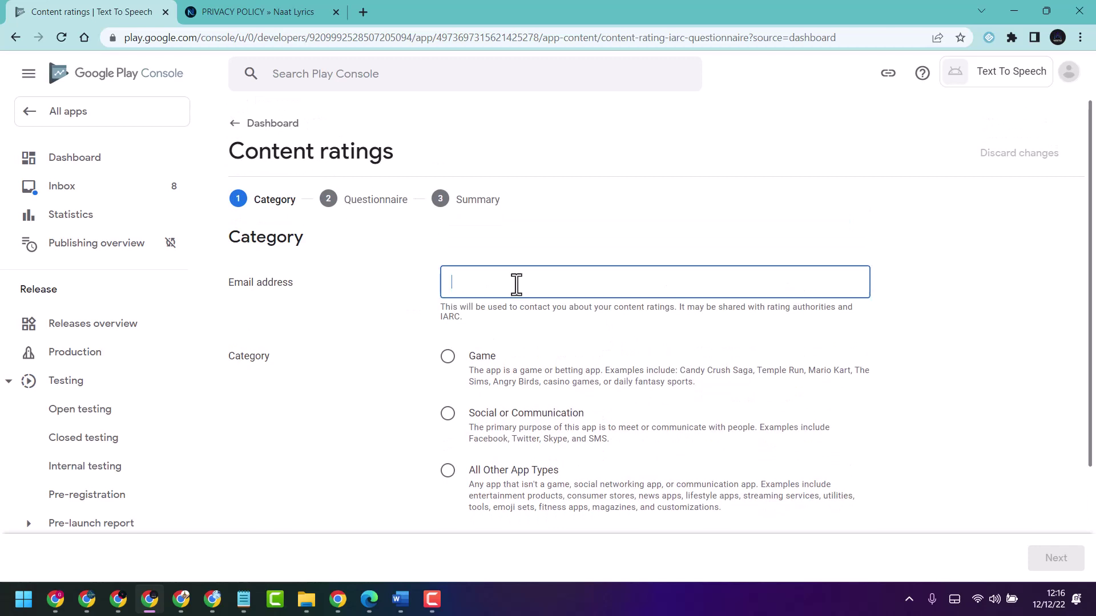
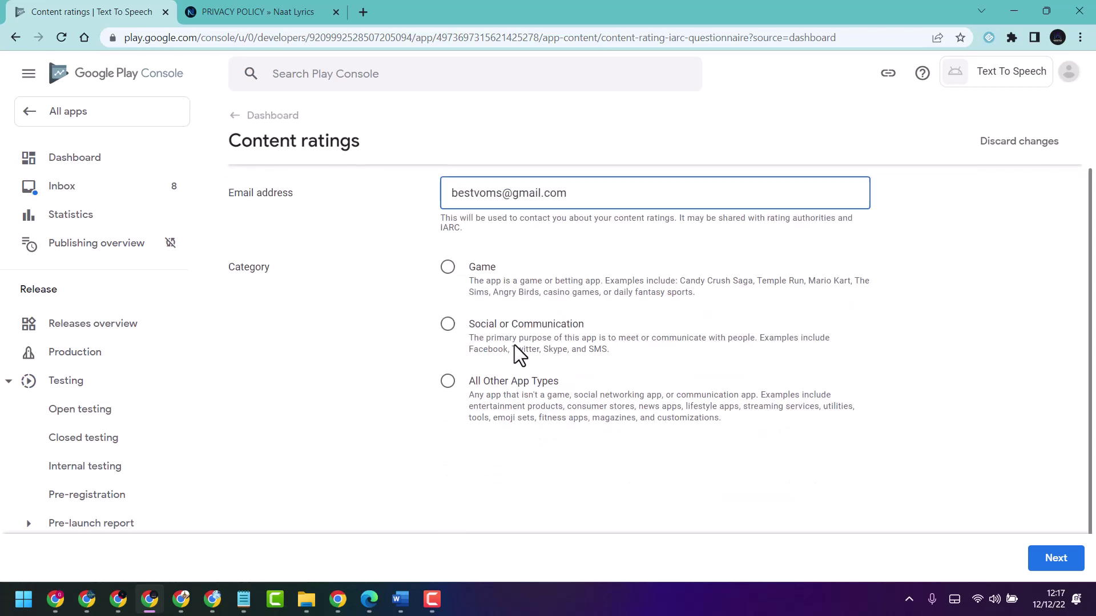
pyautogui.scroll(-1, 515, 351)
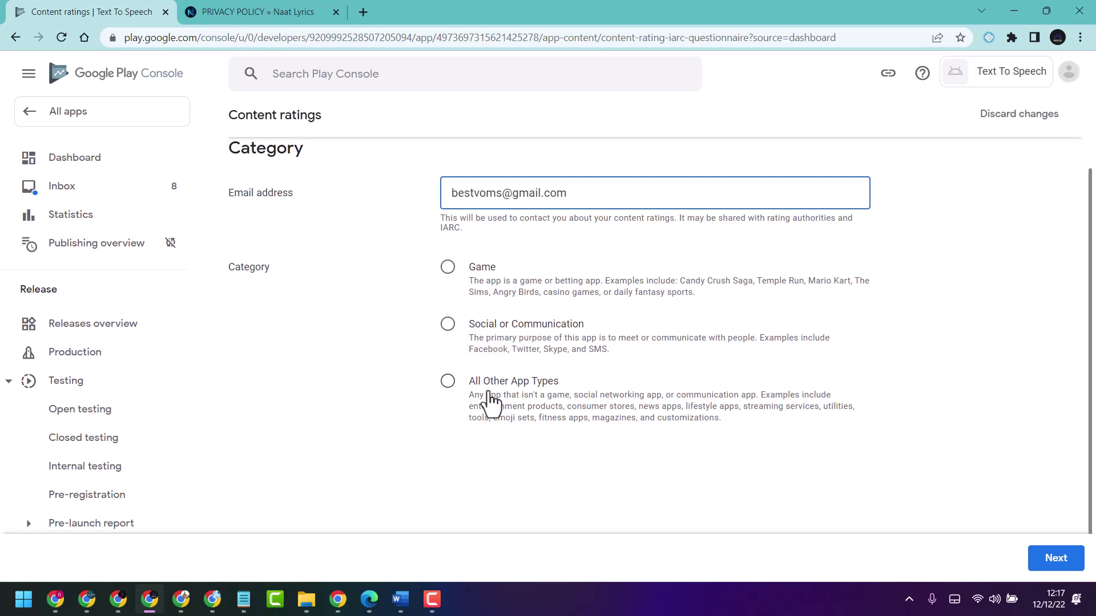
pyautogui.click(447, 385)
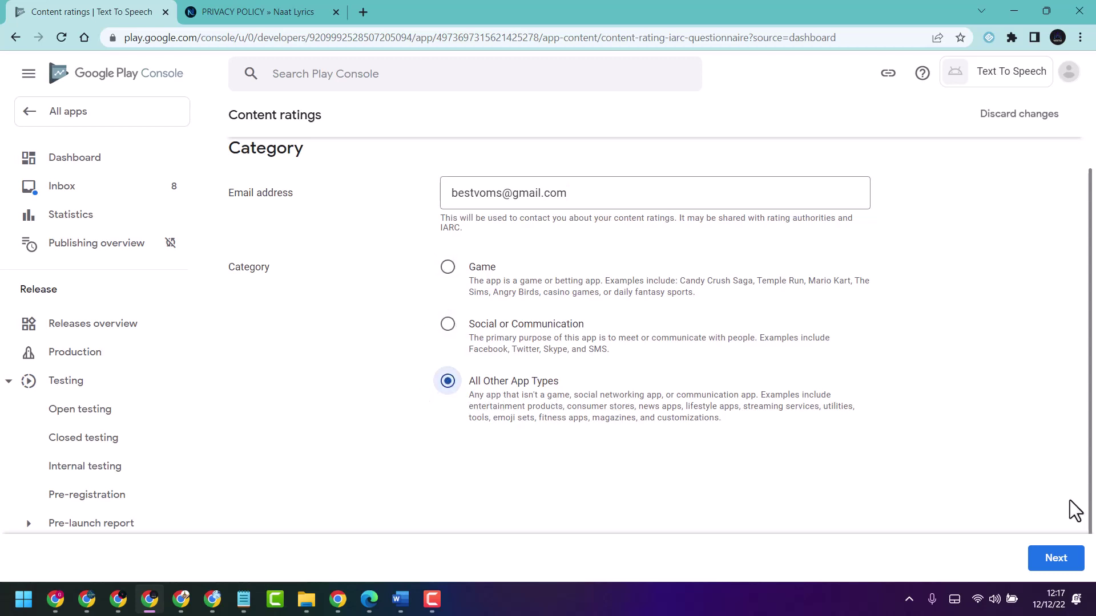
pyautogui.click(1061, 565)
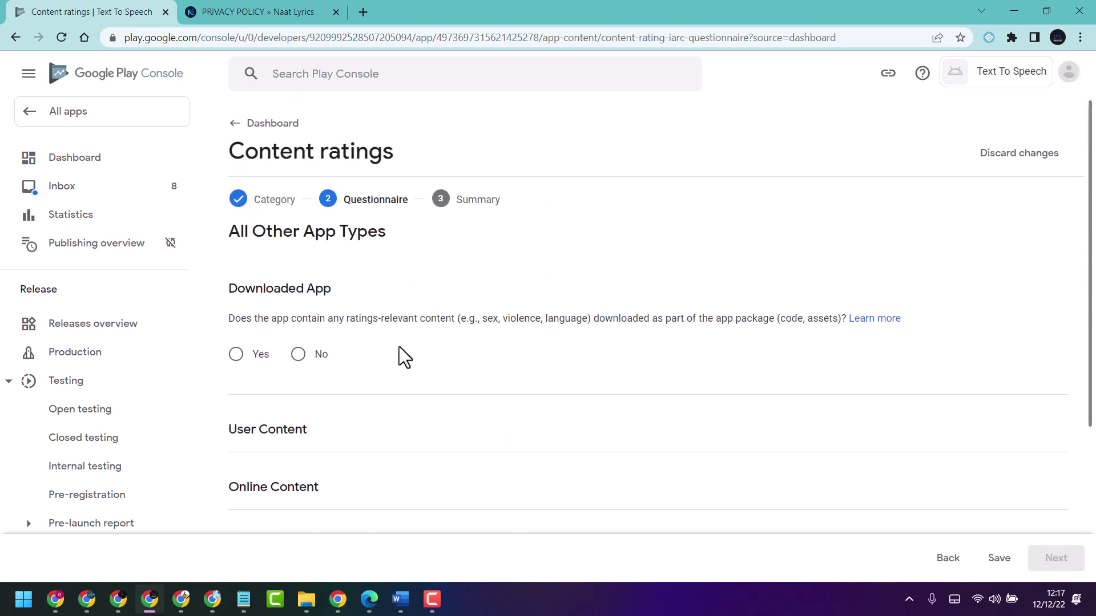
pyautogui.scroll(-2, 399, 347)
# Step: Answer No to every questionnaire question, save, and view the calculated ratings summary
pyautogui.click(299, 266)
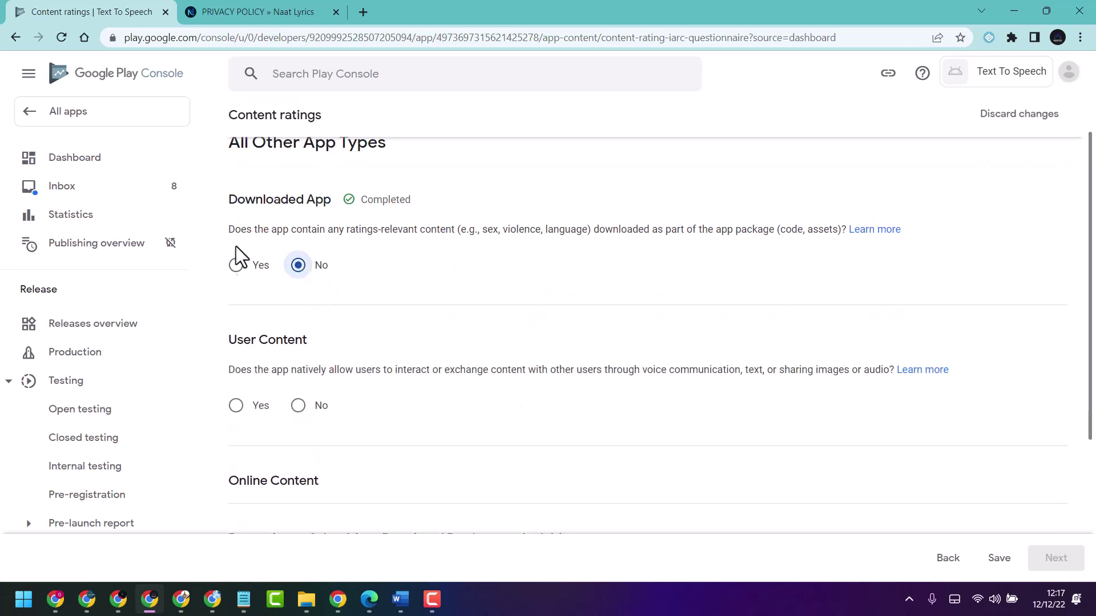
pyautogui.click(298, 405)
pyautogui.scroll(-2, 391, 354)
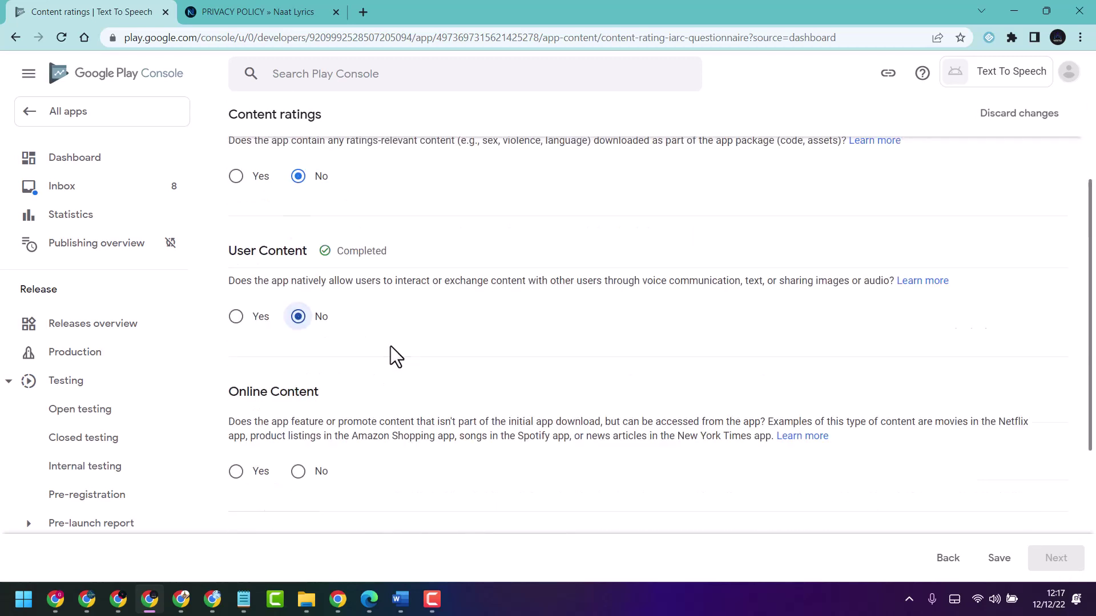
pyautogui.click(298, 383)
pyautogui.scroll(-3, 372, 367)
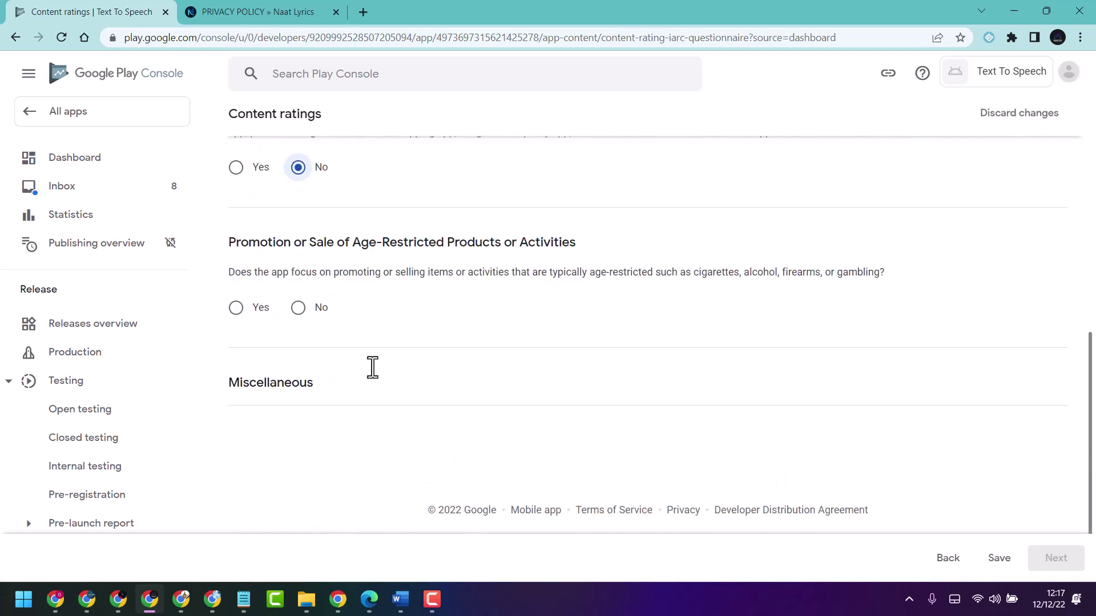
pyautogui.click(298, 309)
pyautogui.click(299, 447)
pyautogui.scroll(-2, 400, 406)
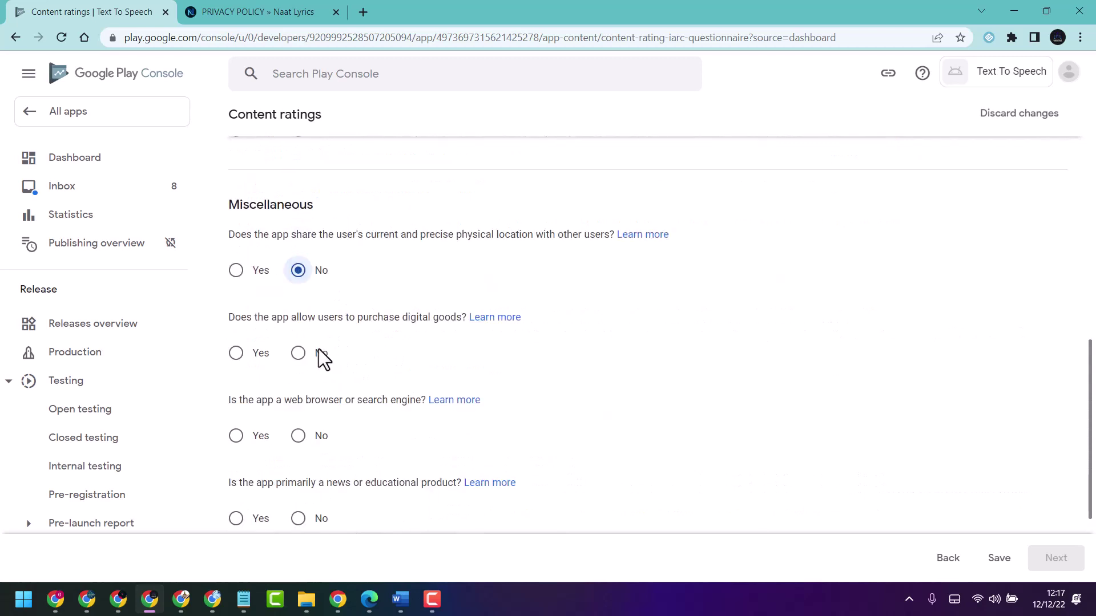
pyautogui.click(299, 353)
pyautogui.click(298, 436)
pyautogui.scroll(-2, 364, 409)
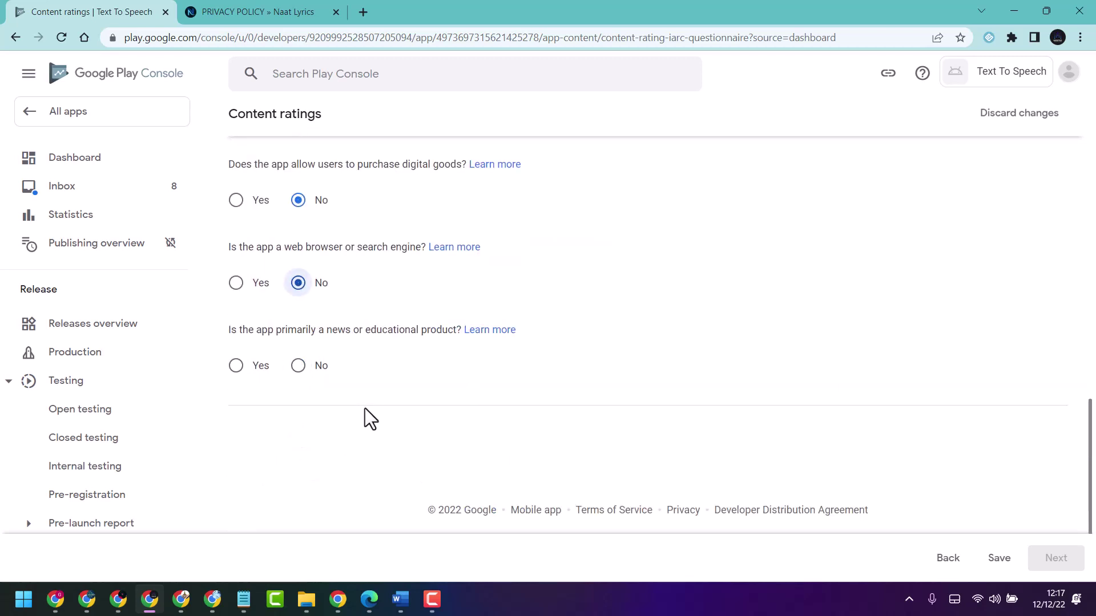
pyautogui.click(299, 368)
pyautogui.scroll(5, 347, 437)
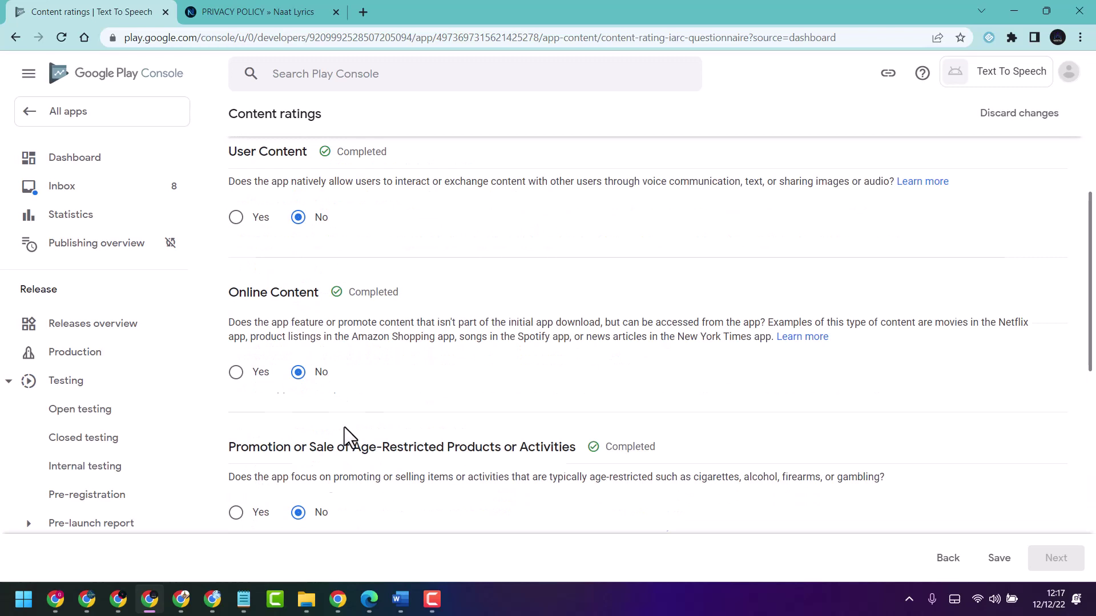
pyautogui.scroll(5, 347, 437)
pyautogui.scroll(-1, 344, 426)
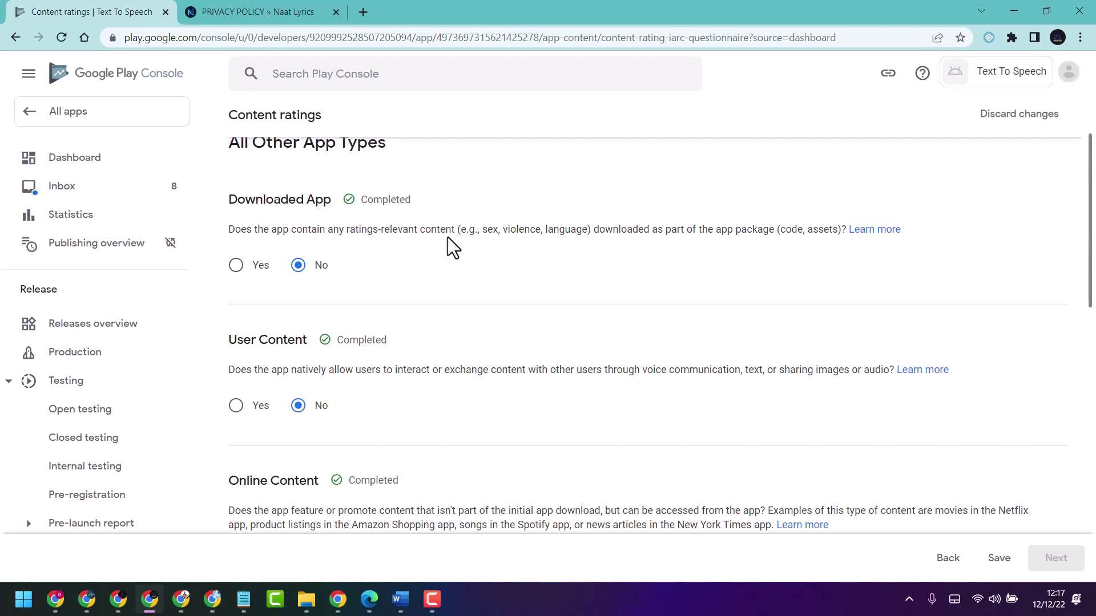
pyautogui.moveTo(493, 229); pyautogui.dragTo(874, 229)
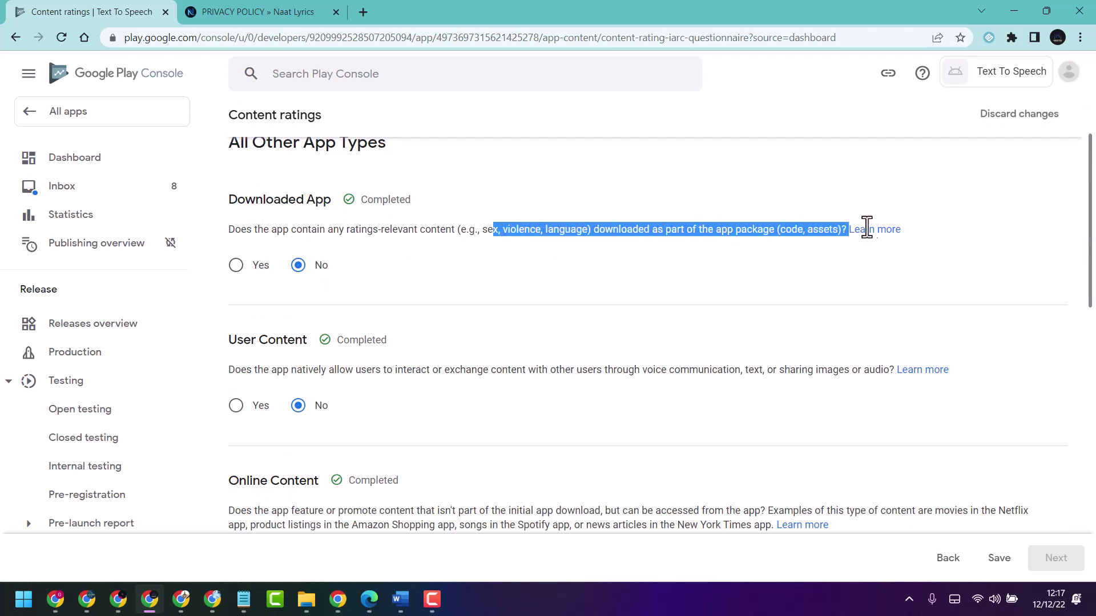
pyautogui.scroll(-1, 435, 261)
pyautogui.scroll(-1, 436, 261)
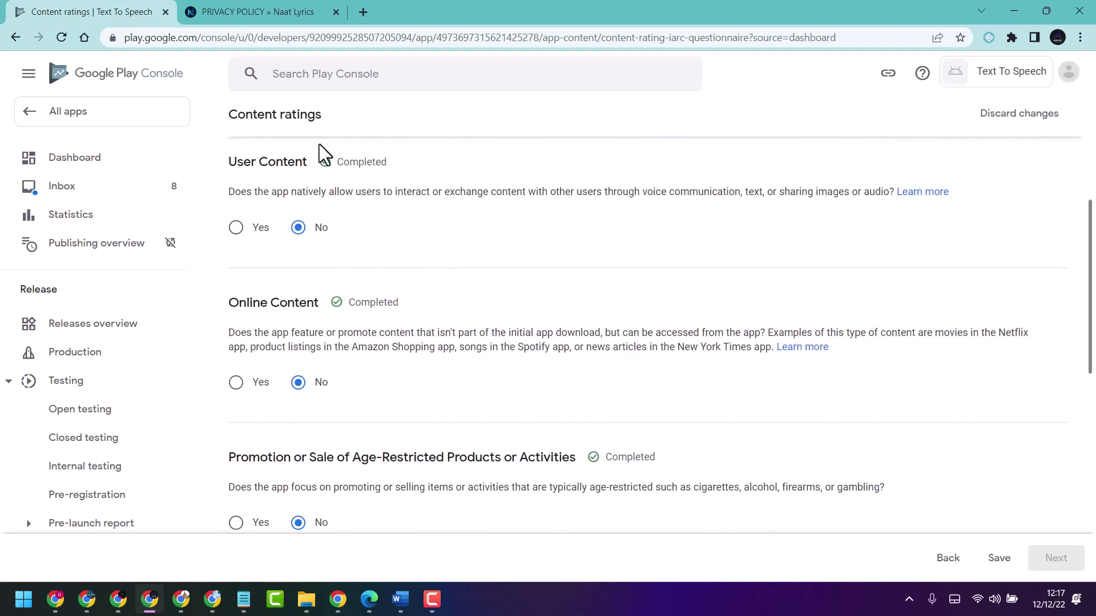
pyautogui.scroll(-1, 702, 316)
pyautogui.scroll(-3, 685, 411)
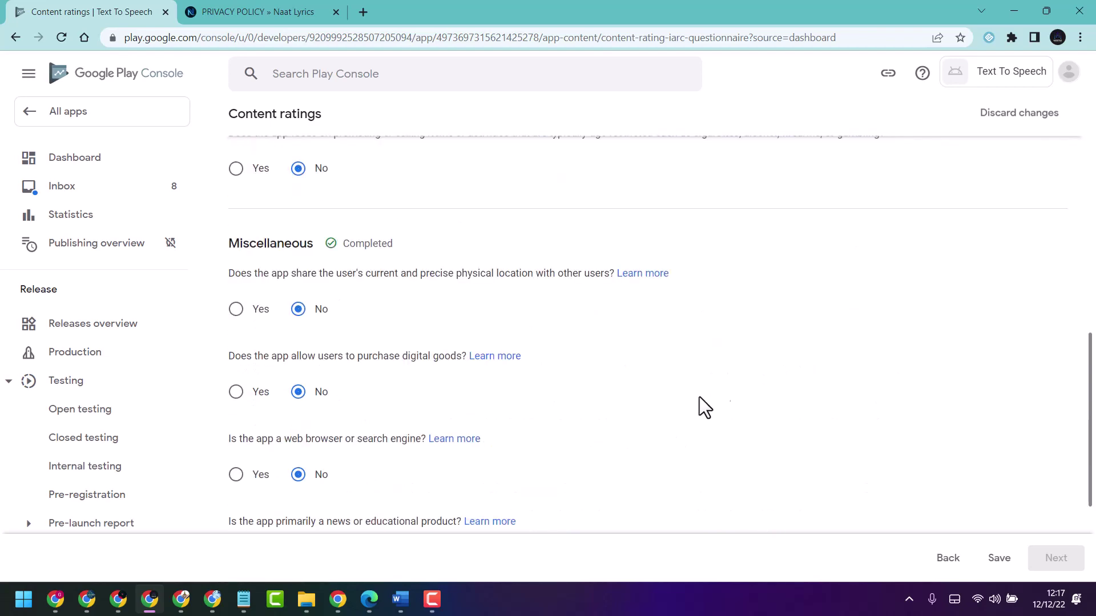
pyautogui.scroll(-2, 720, 402)
pyautogui.scroll(-1, 733, 412)
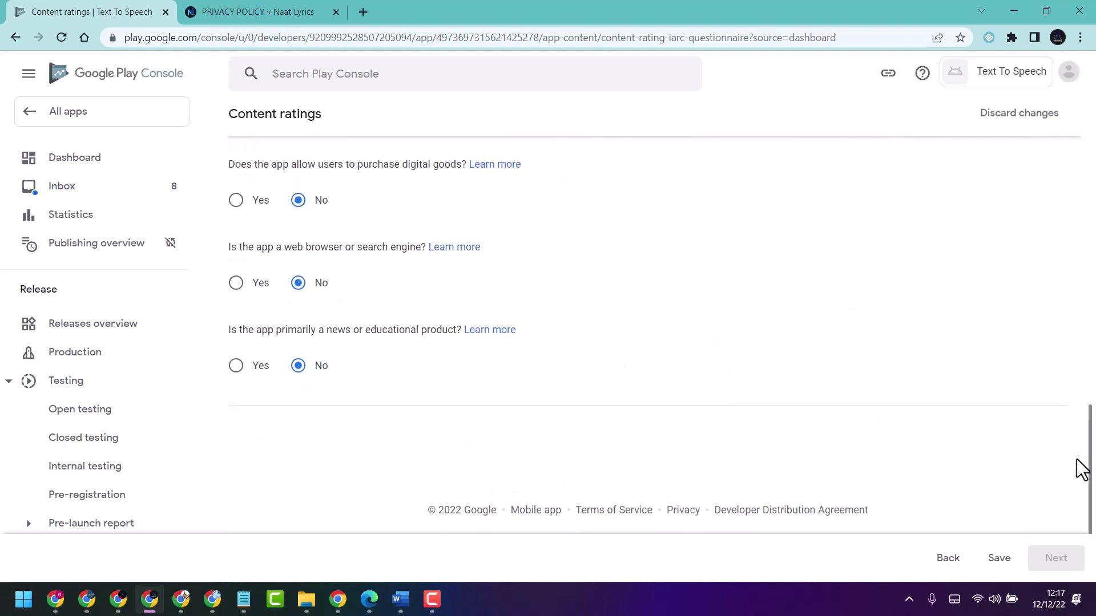
pyautogui.click(999, 558)
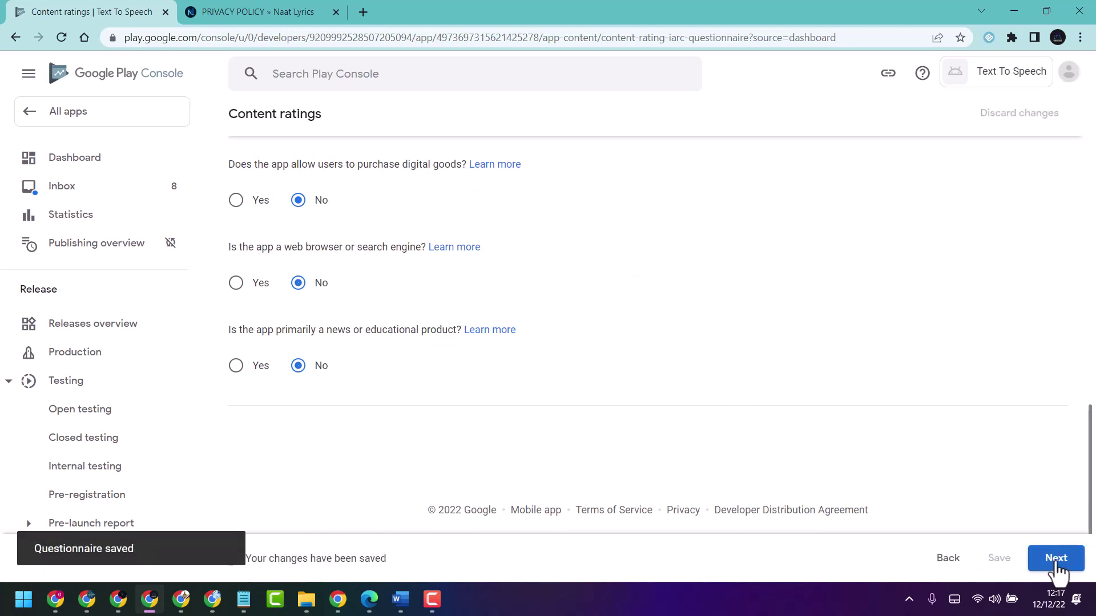
pyautogui.click(1057, 558)
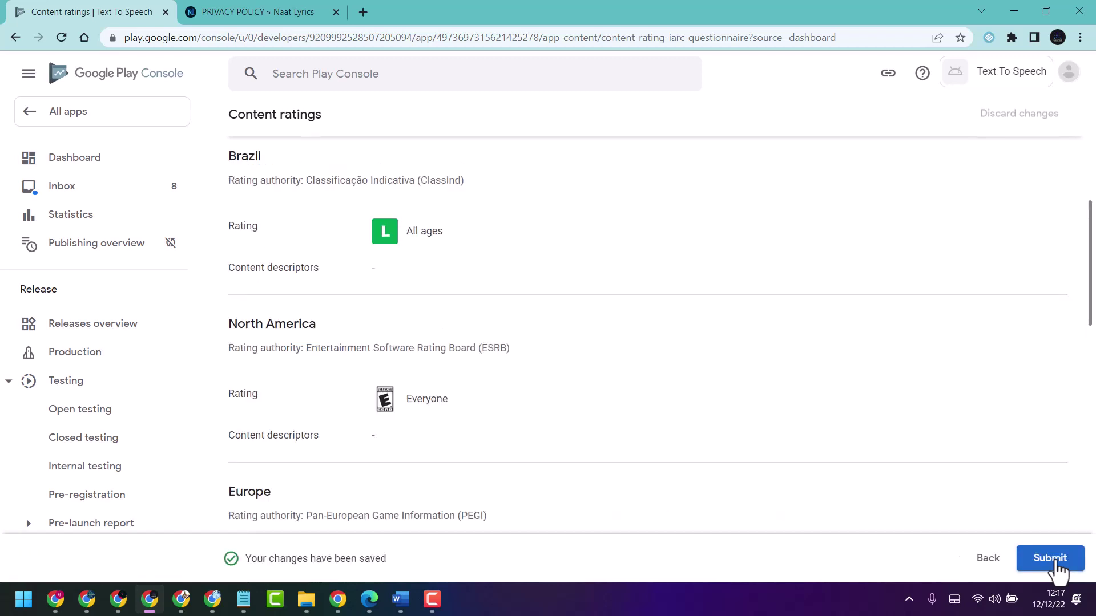
pyautogui.scroll(-5, 430, 306)
pyautogui.scroll(-5, 429, 306)
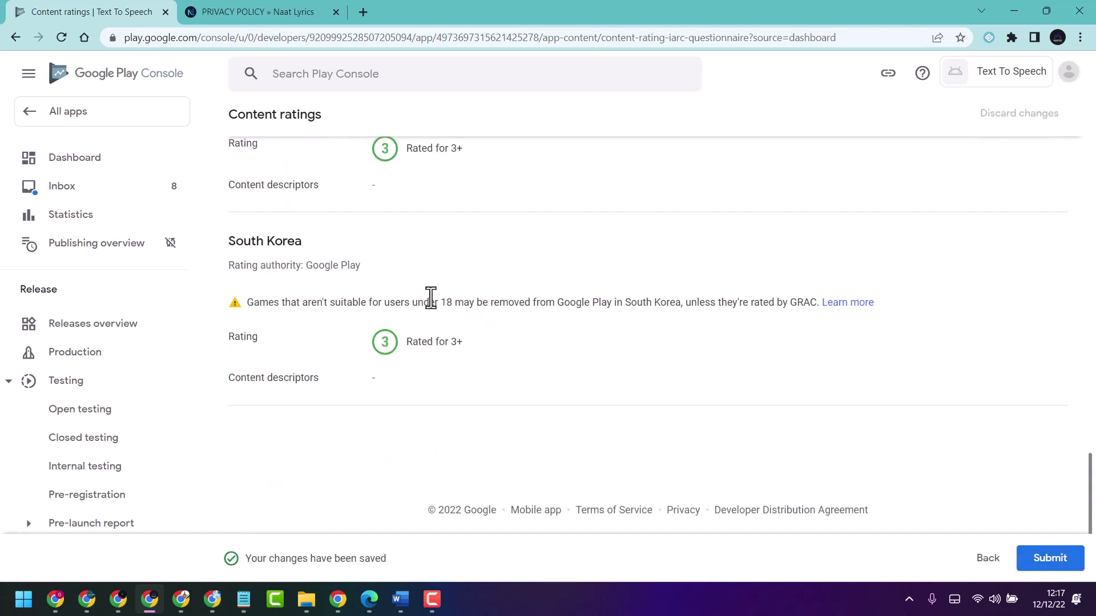
# Step: Submit the calculated content ratings and return to the app Dashboard
pyautogui.click(1062, 567)
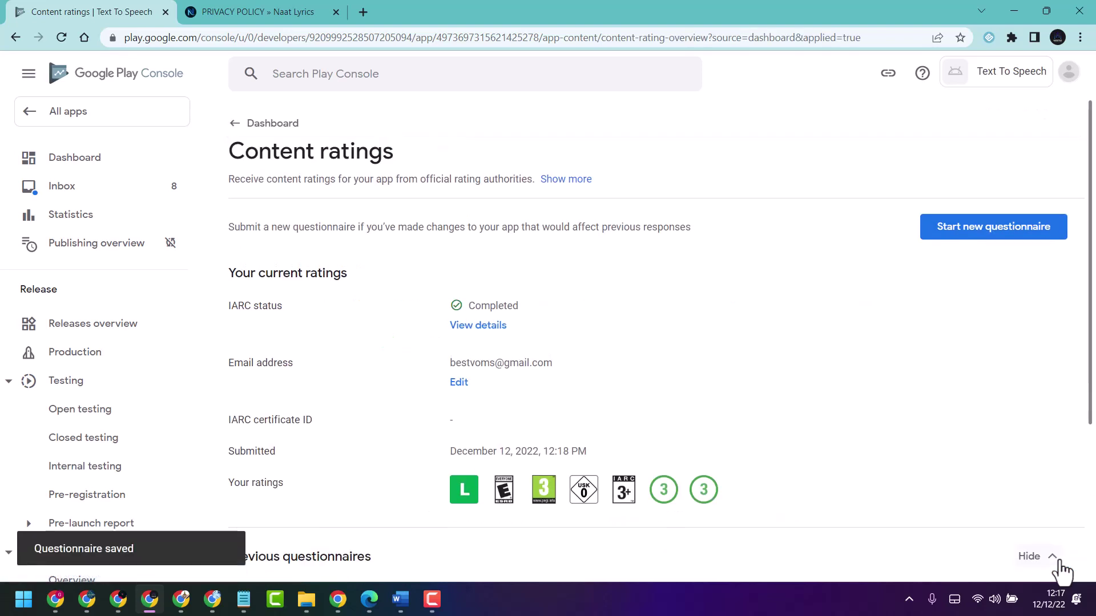
pyautogui.scroll(-3, 741, 283)
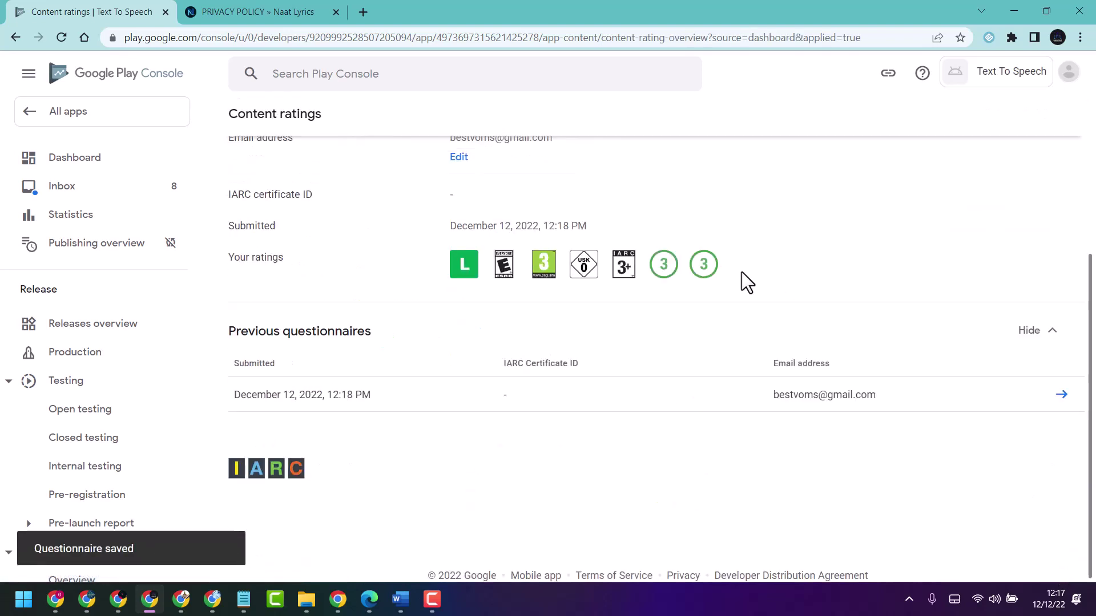
pyautogui.scroll(3, 741, 283)
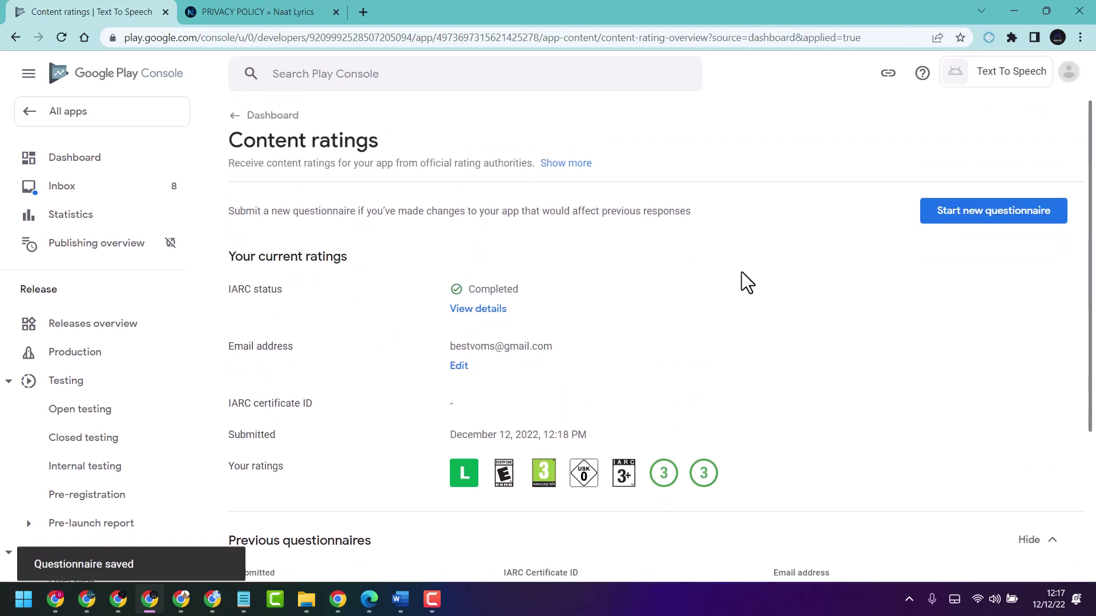
pyautogui.click(238, 128)
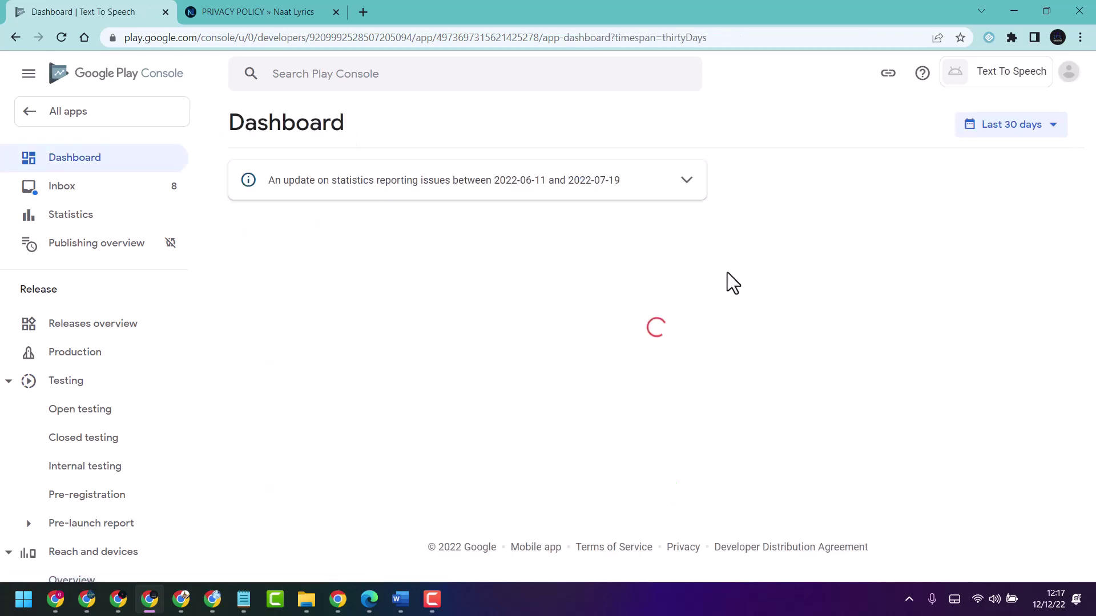
pyautogui.scroll(-2, 726, 273)
pyautogui.scroll(-1, 727, 274)
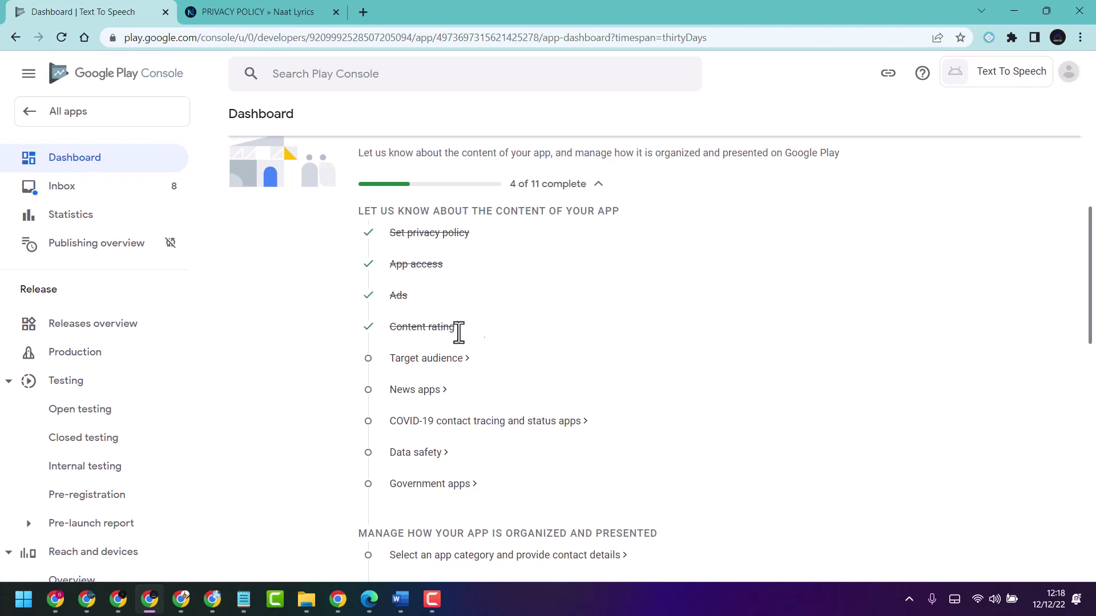
# Step: Include the 13-15, 16-17 and 18 and over age groups in Target audience
pyautogui.click(433, 367)
pyautogui.scroll(-2, 661, 385)
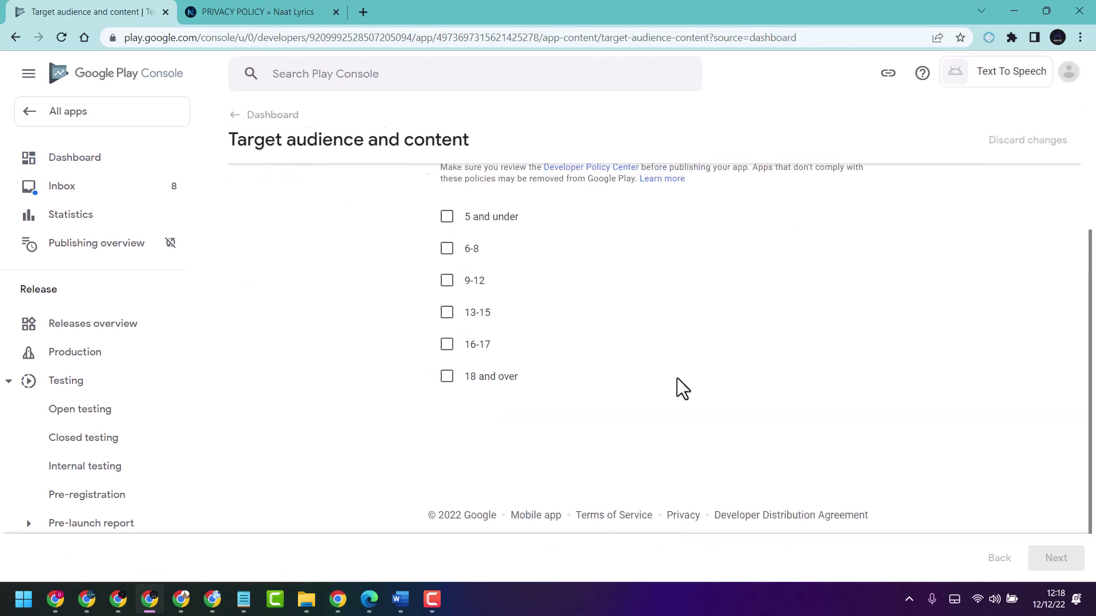
pyautogui.click(478, 315)
pyautogui.click(476, 347)
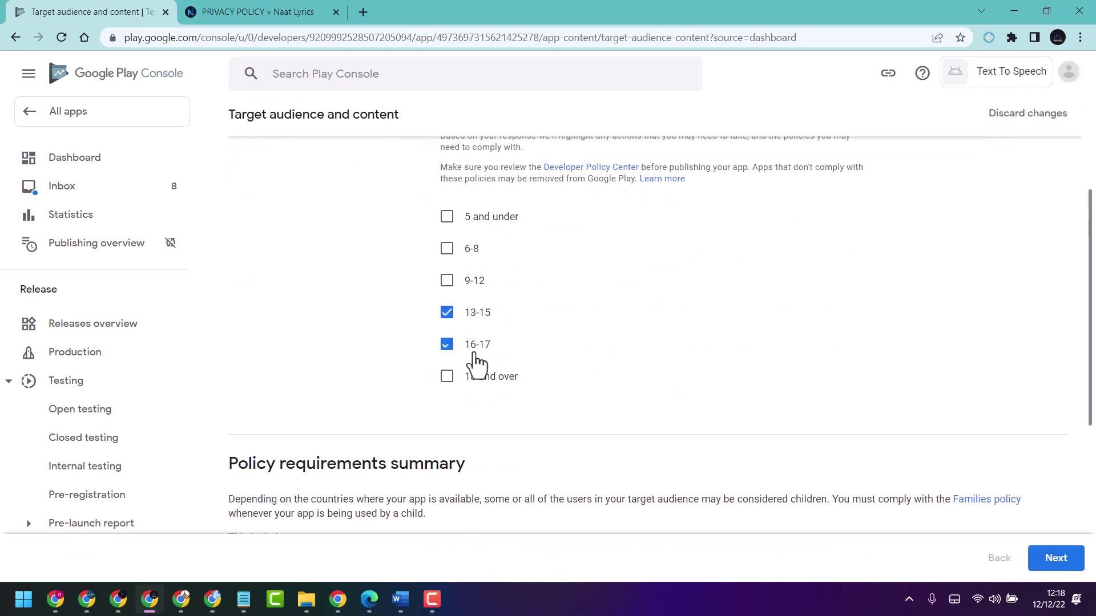
pyautogui.click(472, 385)
pyautogui.scroll(-2, 651, 375)
pyautogui.scroll(-2, 728, 376)
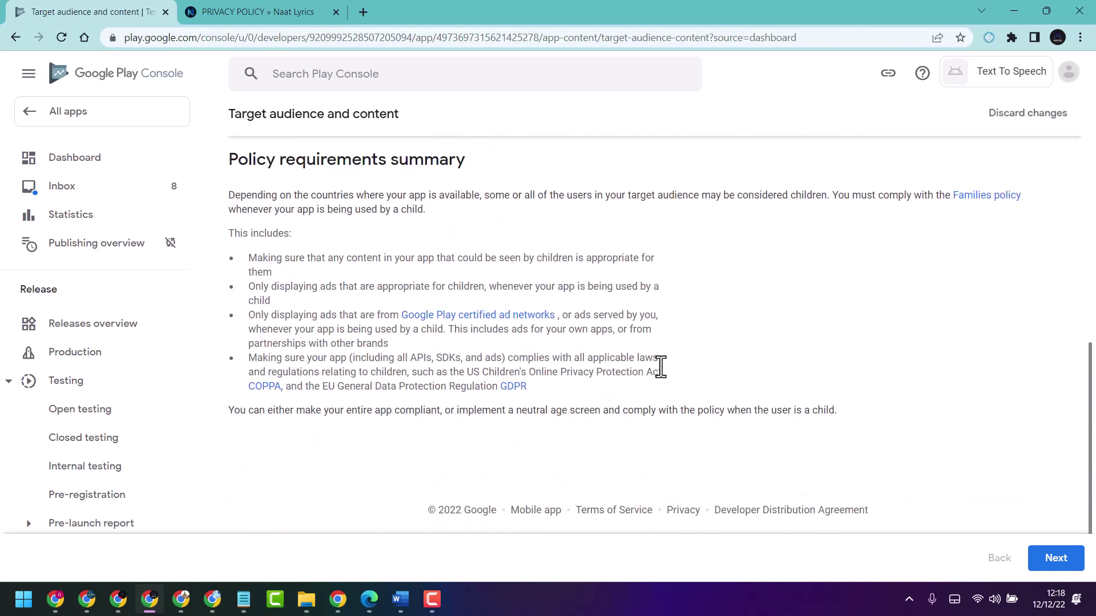
# Step: Answer Store presence as not appealing to children, save the Target audience declaration and return to the Dashboard
pyautogui.click(1053, 561)
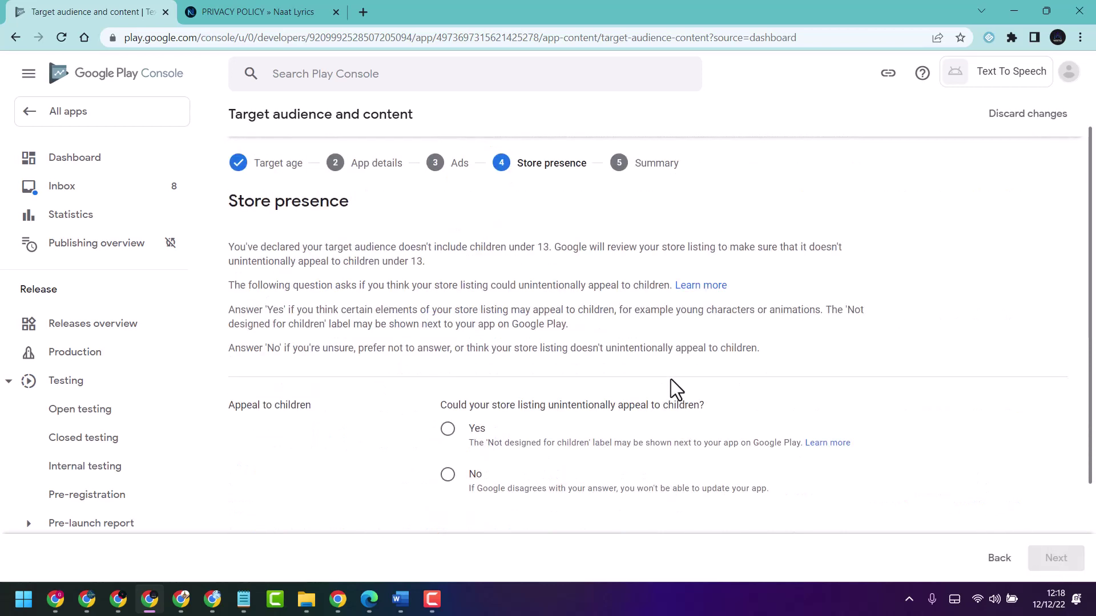
pyautogui.scroll(-2, 483, 286)
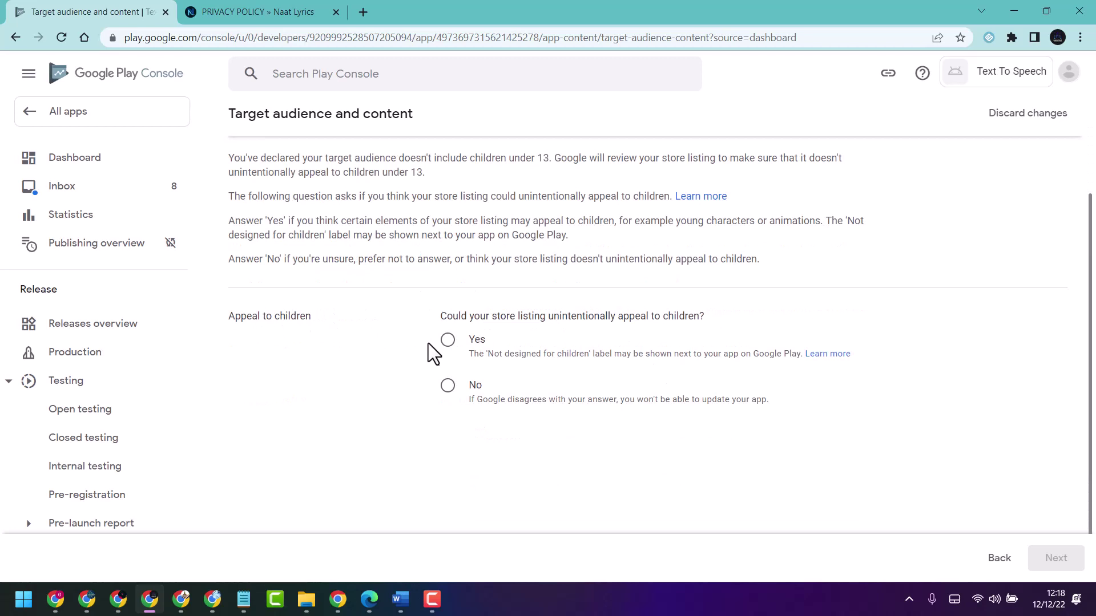
pyautogui.click(448, 386)
pyautogui.scroll(-1, 800, 424)
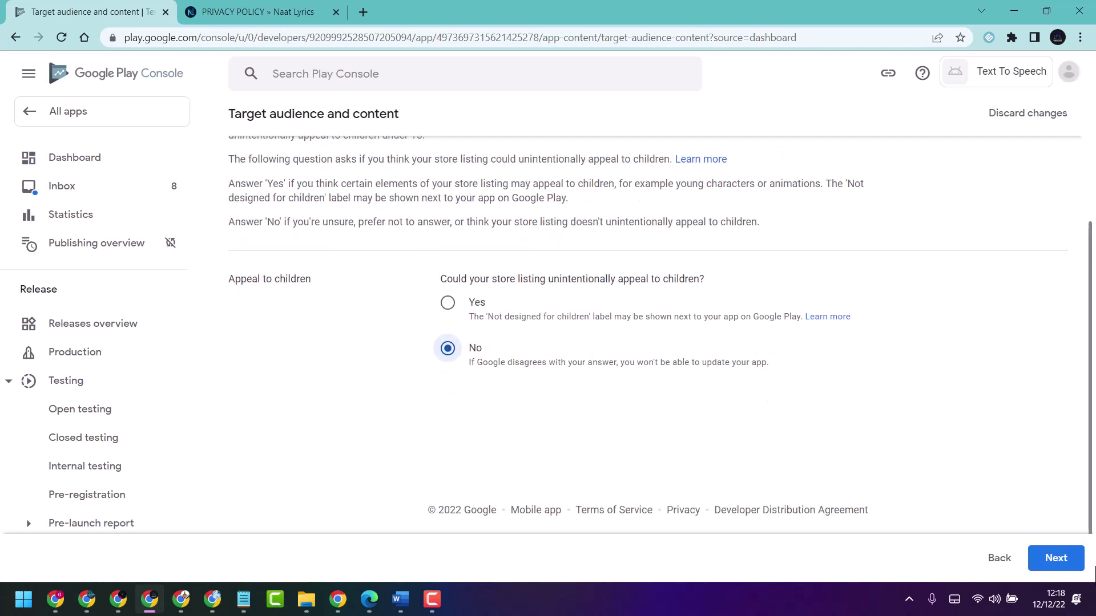
pyautogui.click(1056, 560)
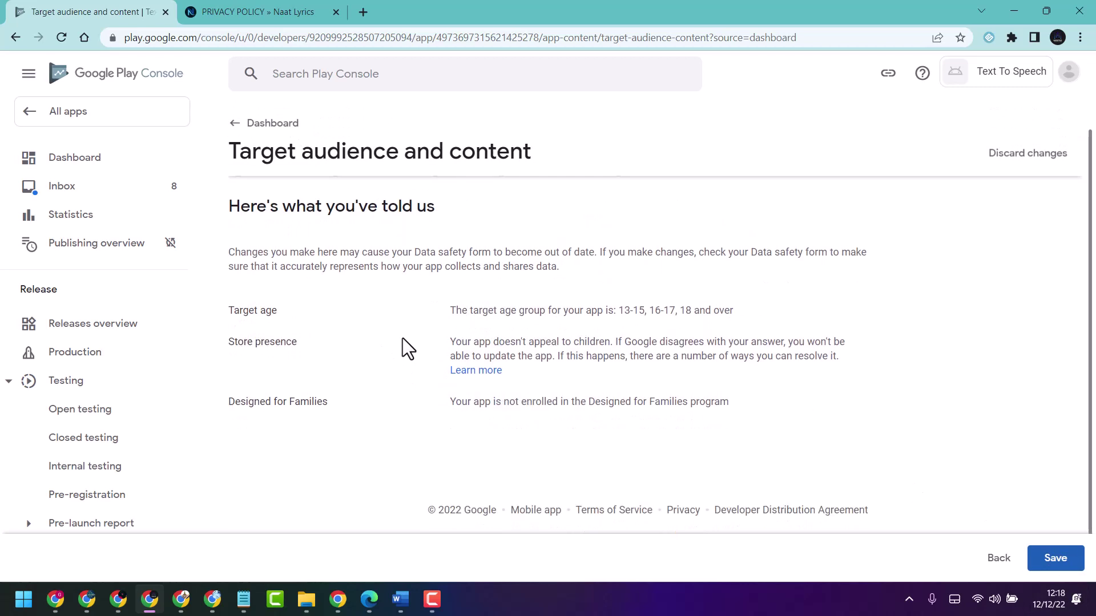
pyautogui.scroll(-1, 427, 369)
pyautogui.click(1064, 567)
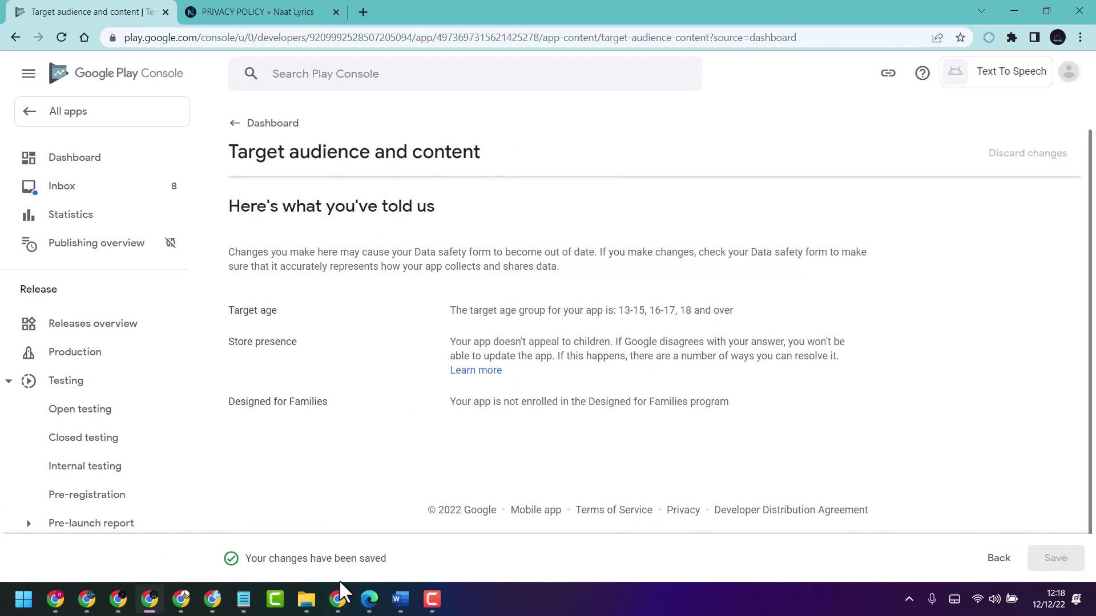
pyautogui.click(231, 122)
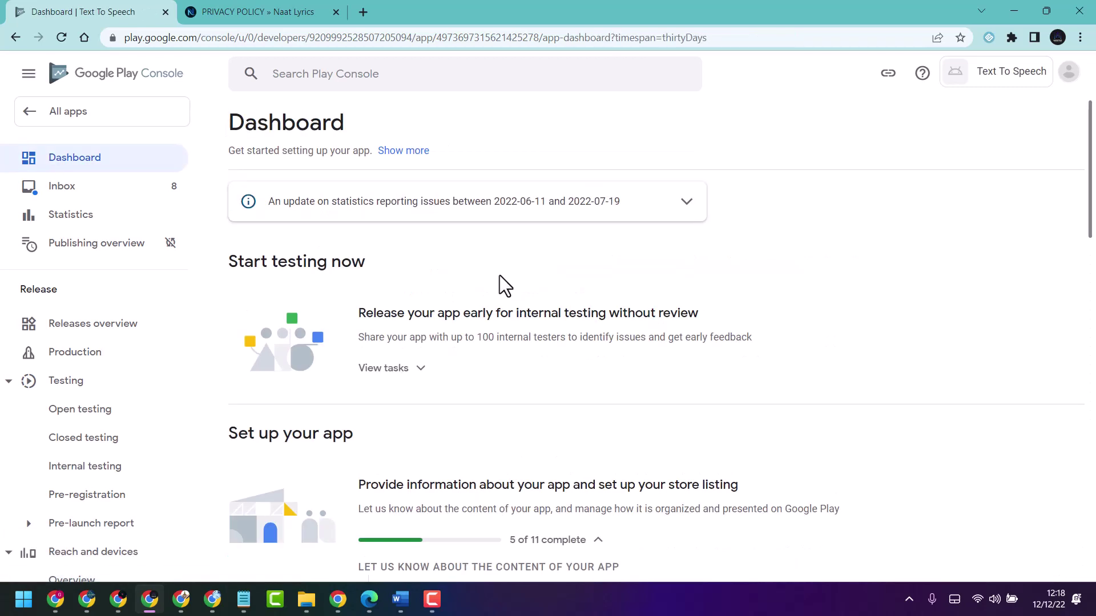
pyautogui.scroll(-5, 499, 275)
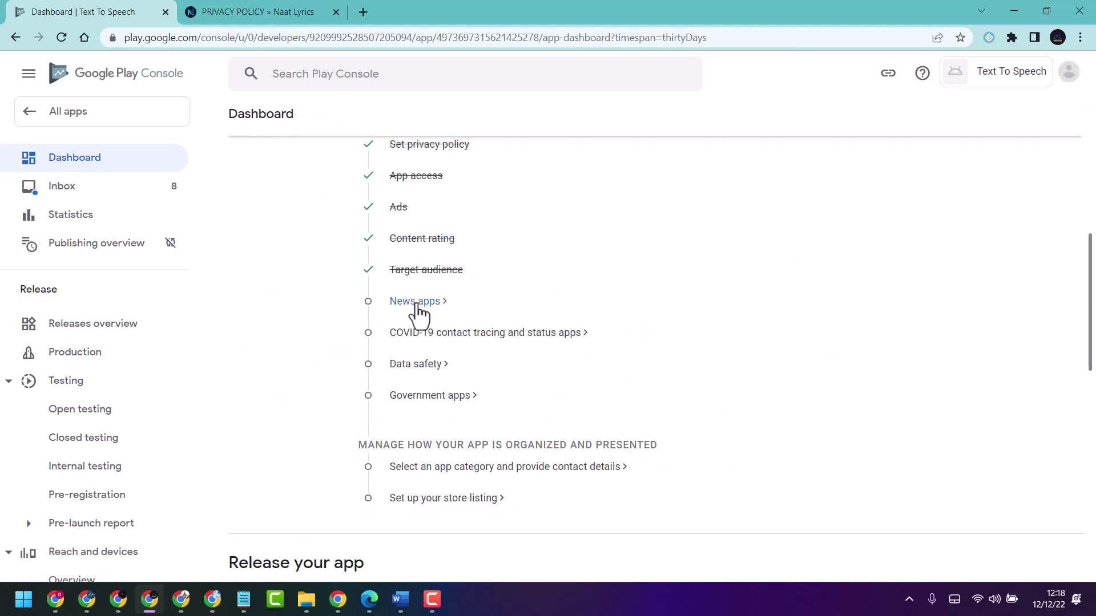
# Step: Answer No in the News apps declaration and save it
pyautogui.click(418, 307)
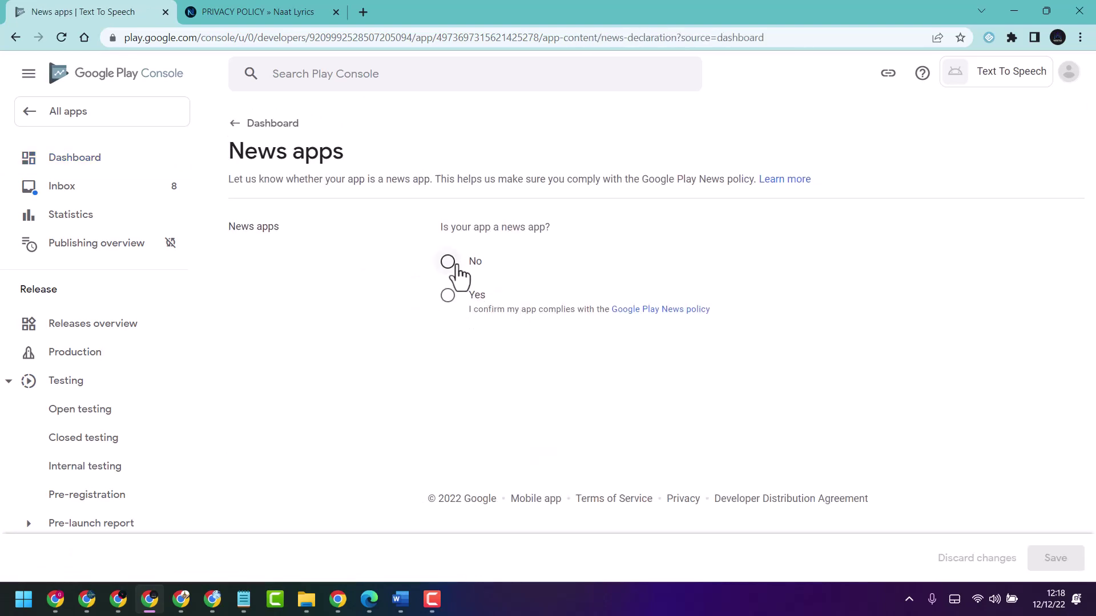
pyautogui.click(453, 264)
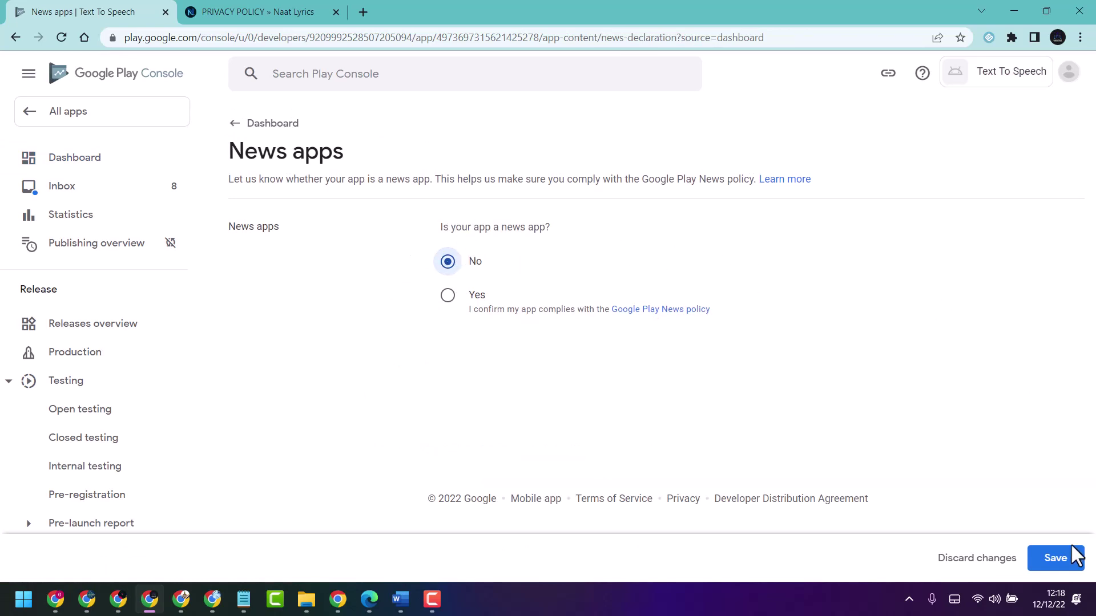
pyautogui.click(1058, 561)
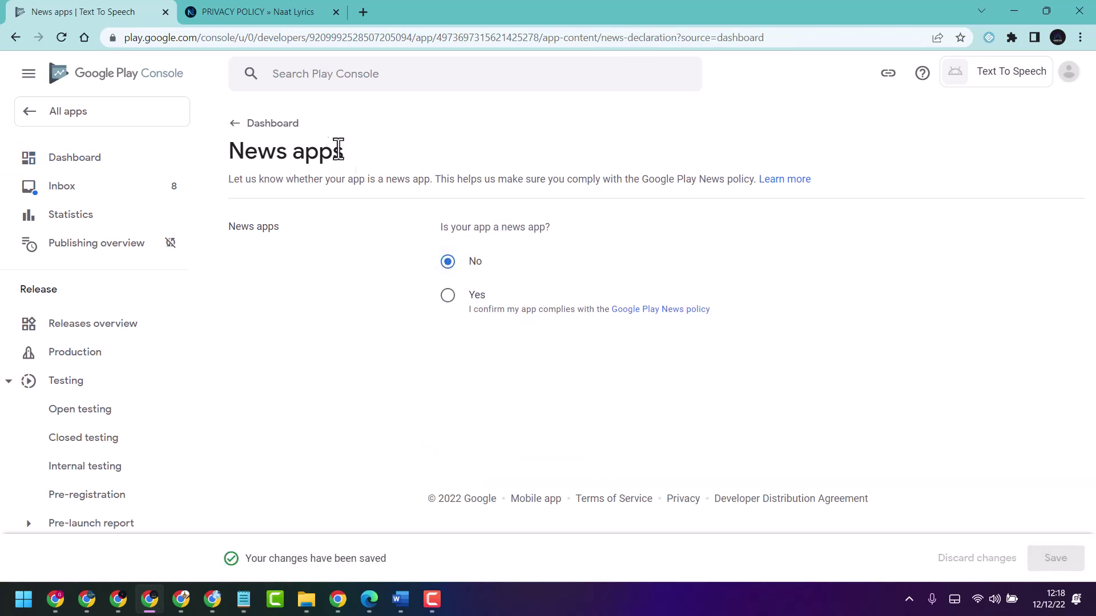
# Step: Declare the app is not a publicly available COVID-19 contact tracing or status app, save, and return to the Dashboard
pyautogui.click(242, 131)
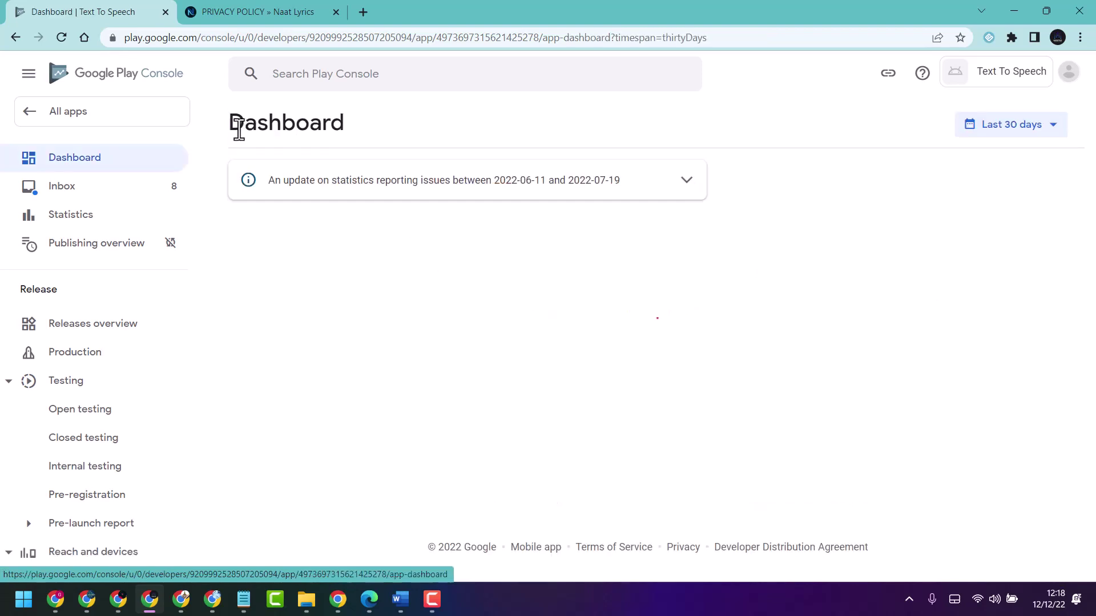
pyautogui.scroll(-3, 621, 300)
pyautogui.scroll(-3, 621, 300)
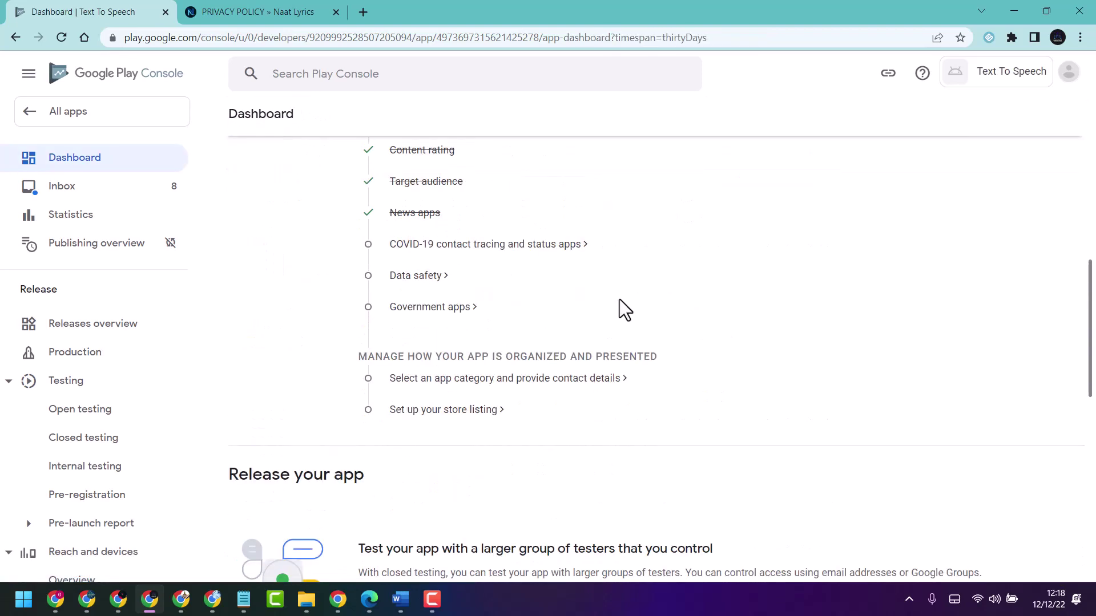
pyautogui.click(423, 252)
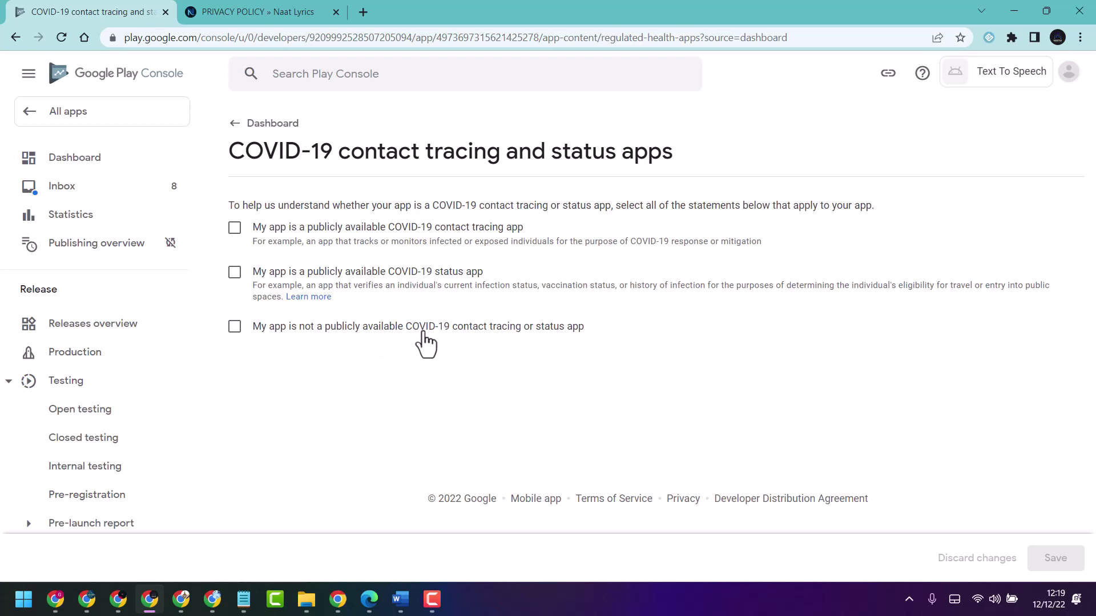
pyautogui.click(234, 327)
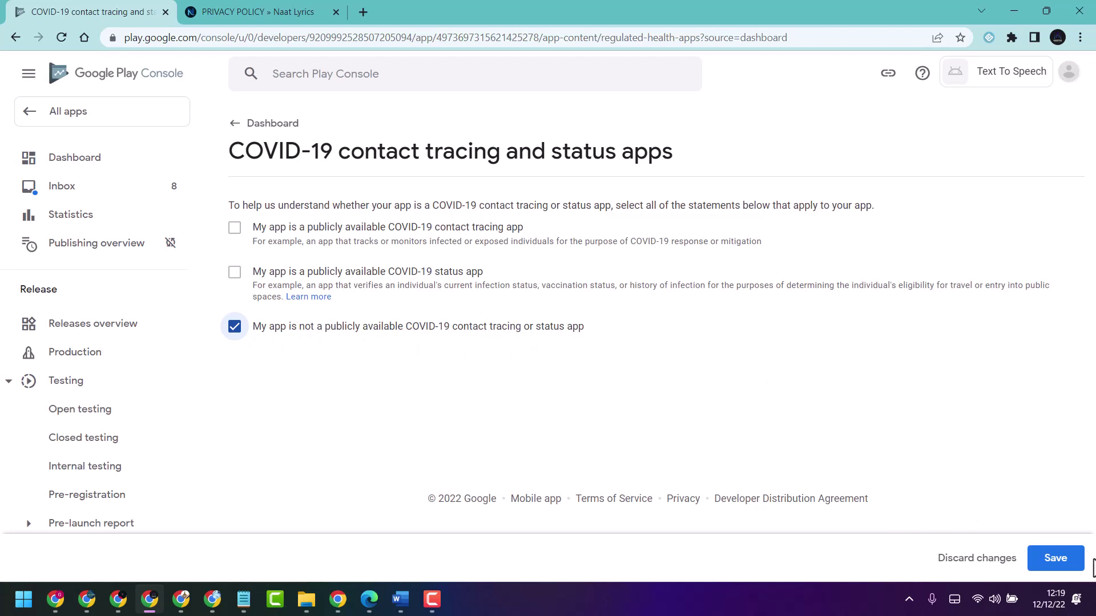
pyautogui.click(1058, 563)
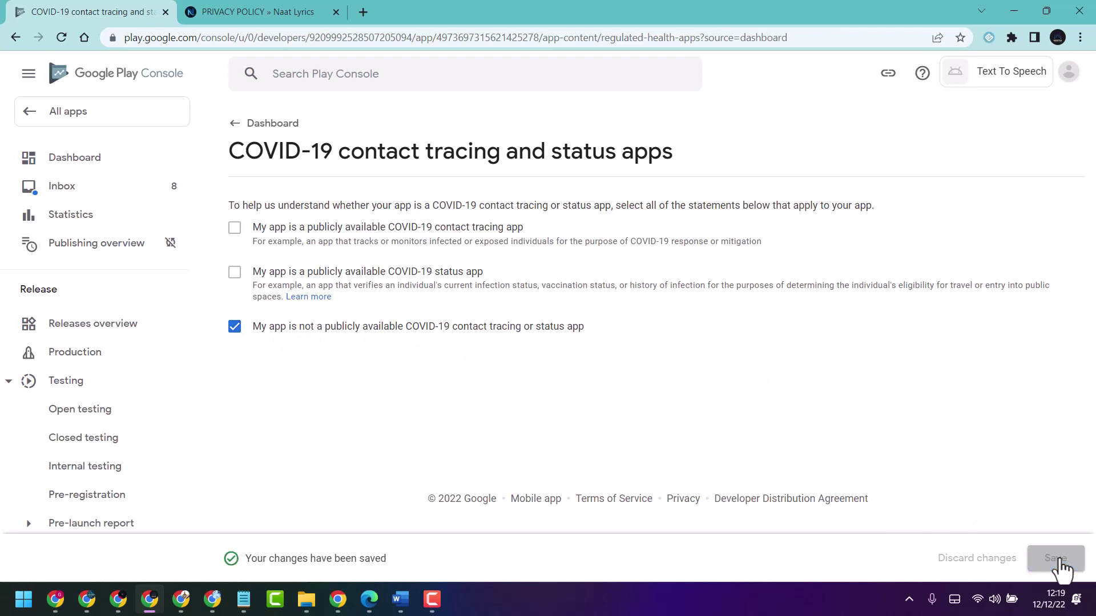
pyautogui.click(237, 125)
pyautogui.scroll(-10, 636, 339)
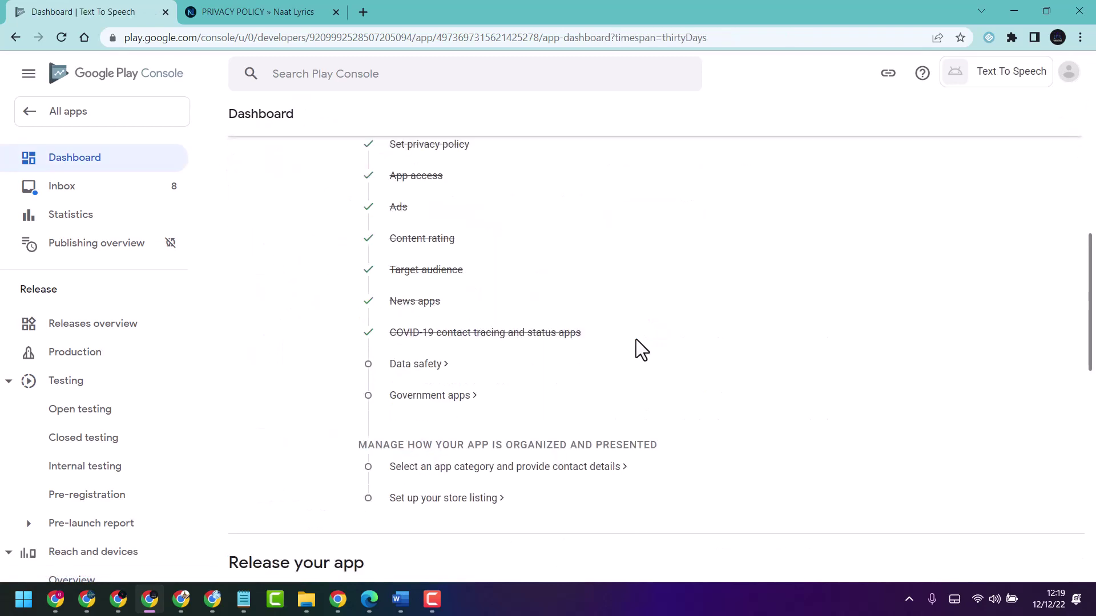
# Step: Open the Data safety questionnaire from the Dashboard checklist
pyautogui.click(416, 365)
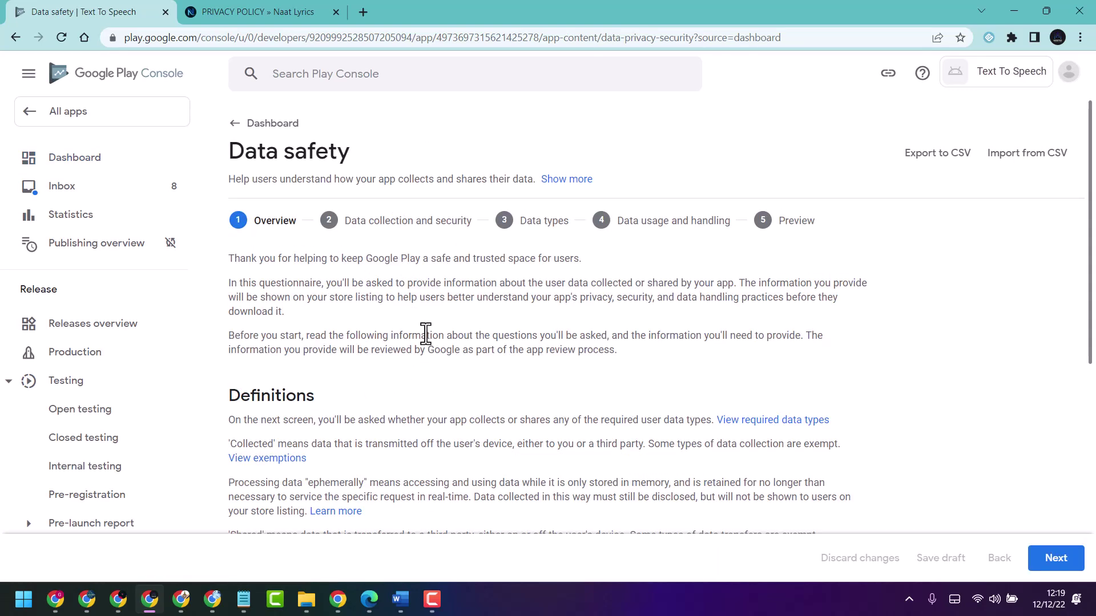
# Step: Open the data_safety_all CSV file from the privacy policy page and select all of its text
pyautogui.click(257, 12)
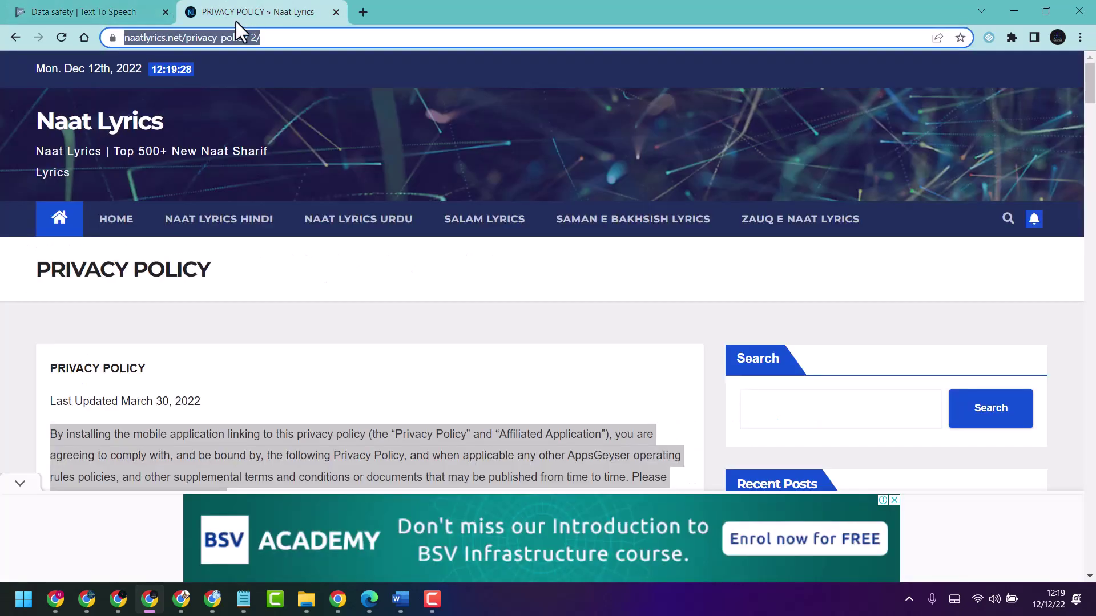
pyautogui.scroll(-1, 482, 263)
pyautogui.click(456, 238)
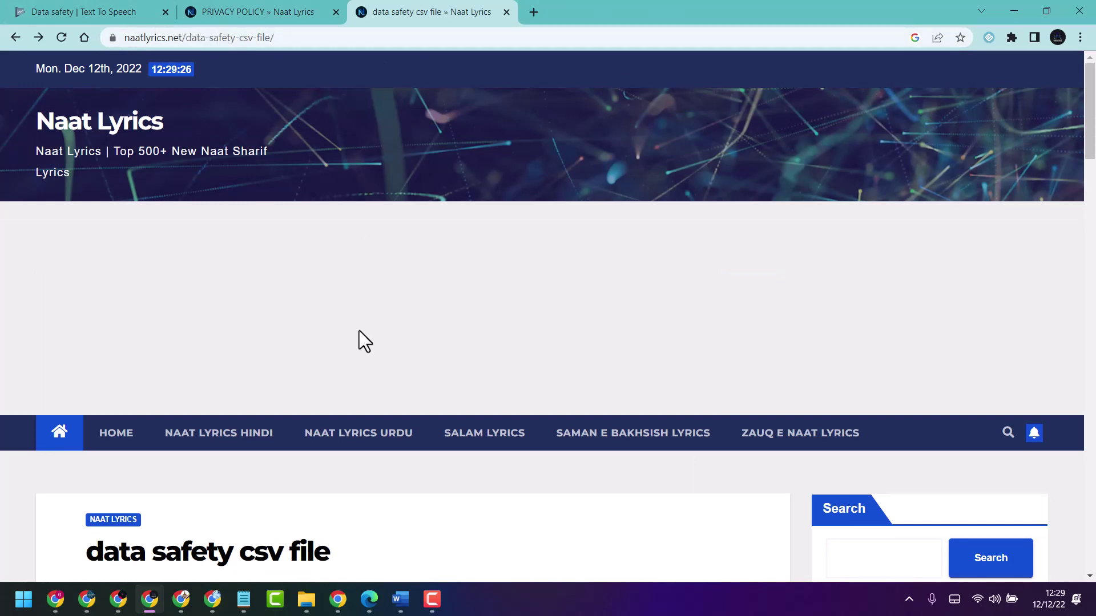
pyautogui.scroll(-3, 359, 340)
pyautogui.scroll(-2, 359, 340)
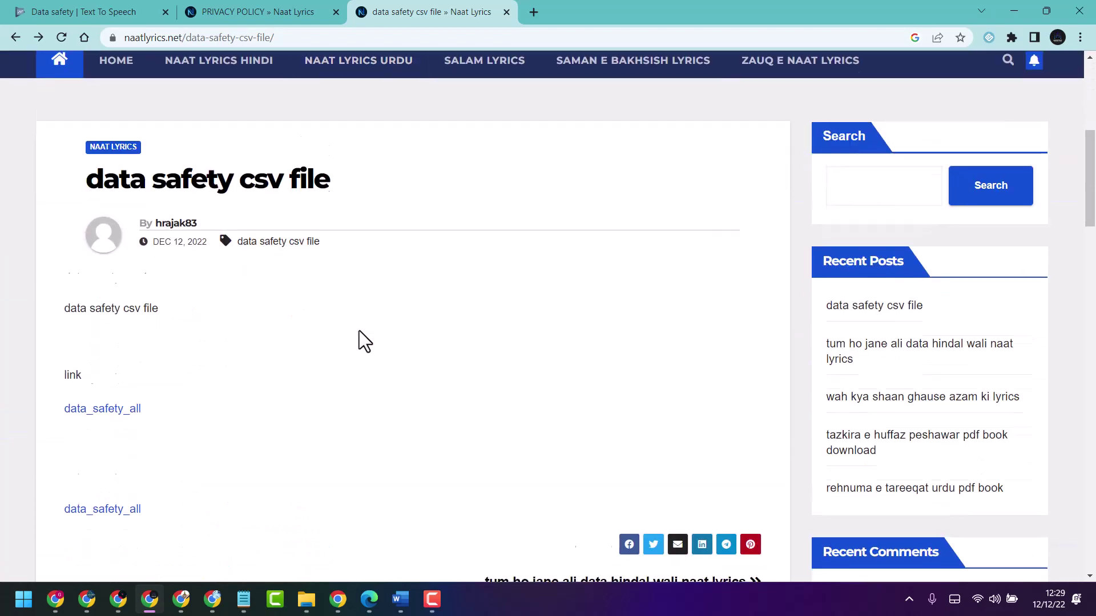
pyautogui.scroll(-1, 359, 340)
pyautogui.click(105, 284)
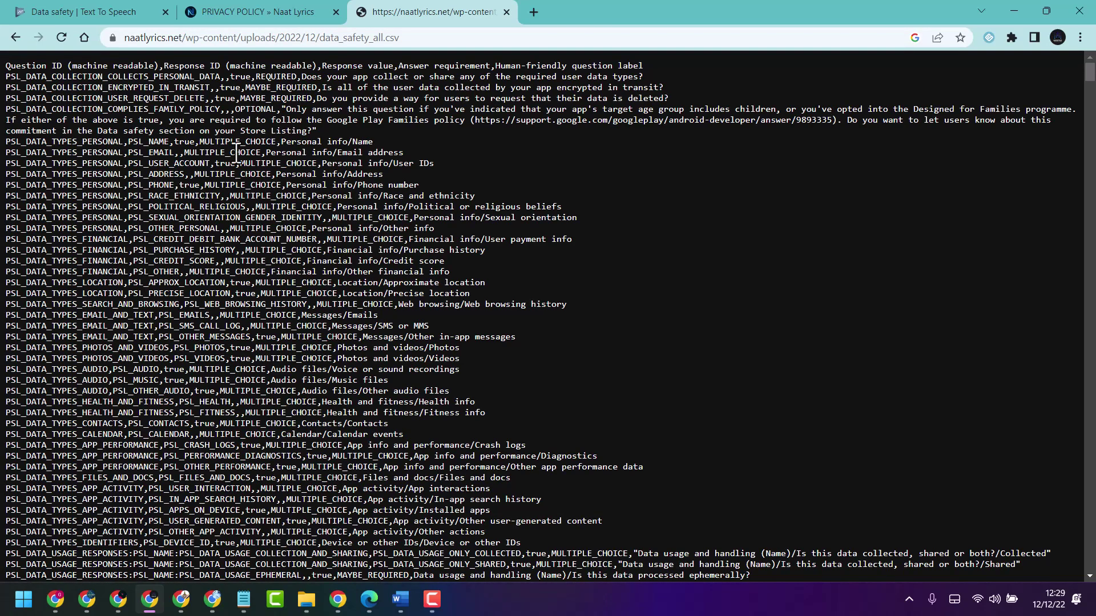
pyautogui.hotkey('ctrl', 'a')
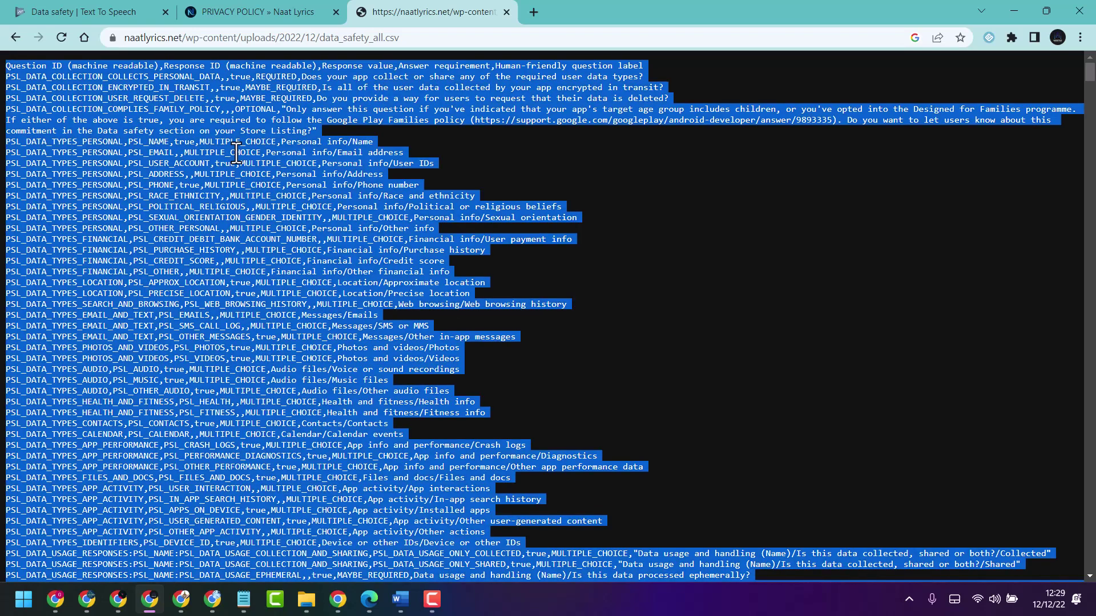
pyautogui.scroll(-2, 1030, 318)
pyautogui.scroll(-3, 1030, 317)
pyautogui.scroll(-5, 1030, 318)
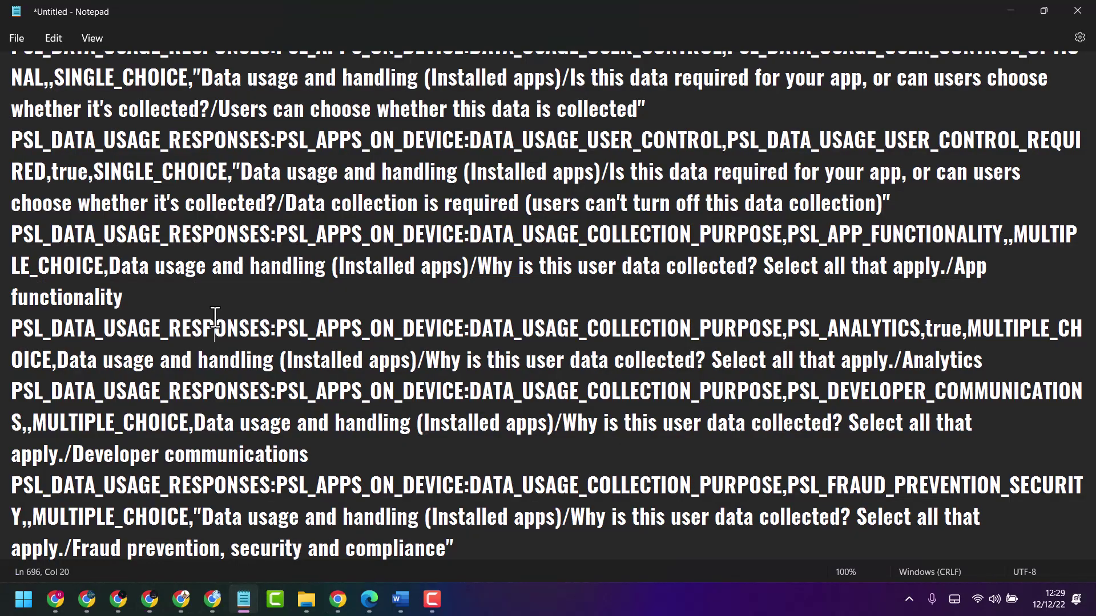
# Step: Replace the Notepad contents with the copied CSV text and start saving it under a new name
pyautogui.hotkey('ctrl', 'a')
pyautogui.hotkey('ctrl', 'v')
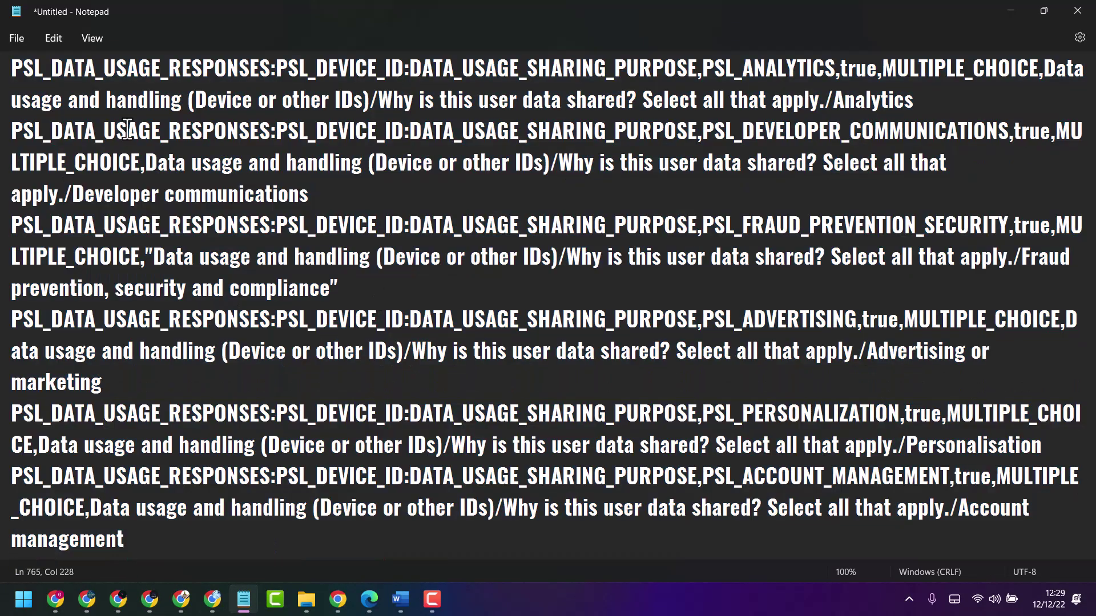
pyautogui.scroll(3, 127, 127)
pyautogui.scroll(5, 127, 127)
pyautogui.click(14, 35)
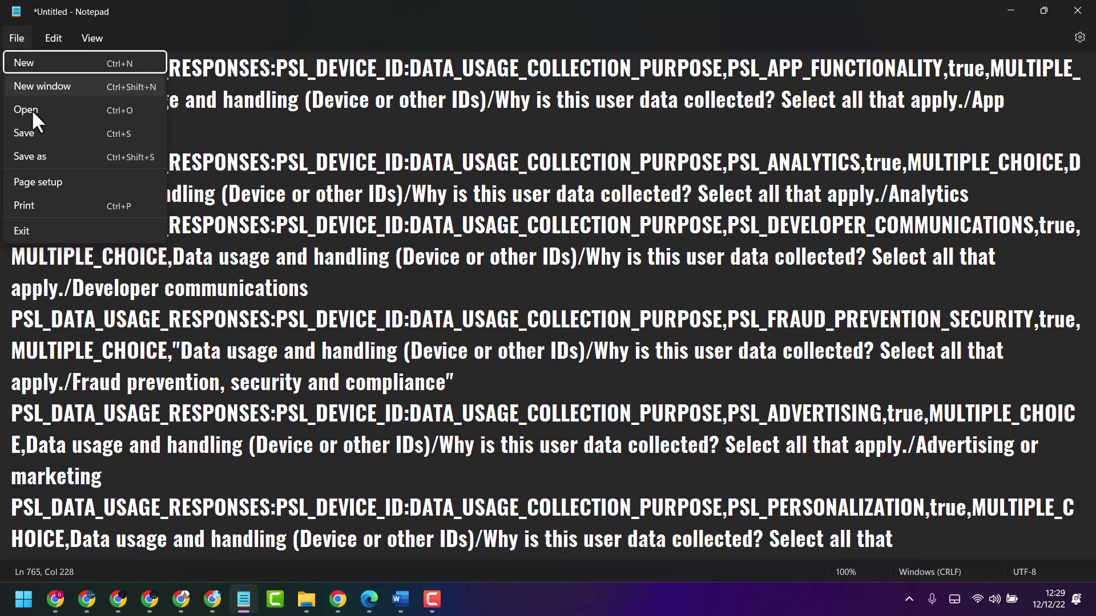
pyautogui.click(42, 156)
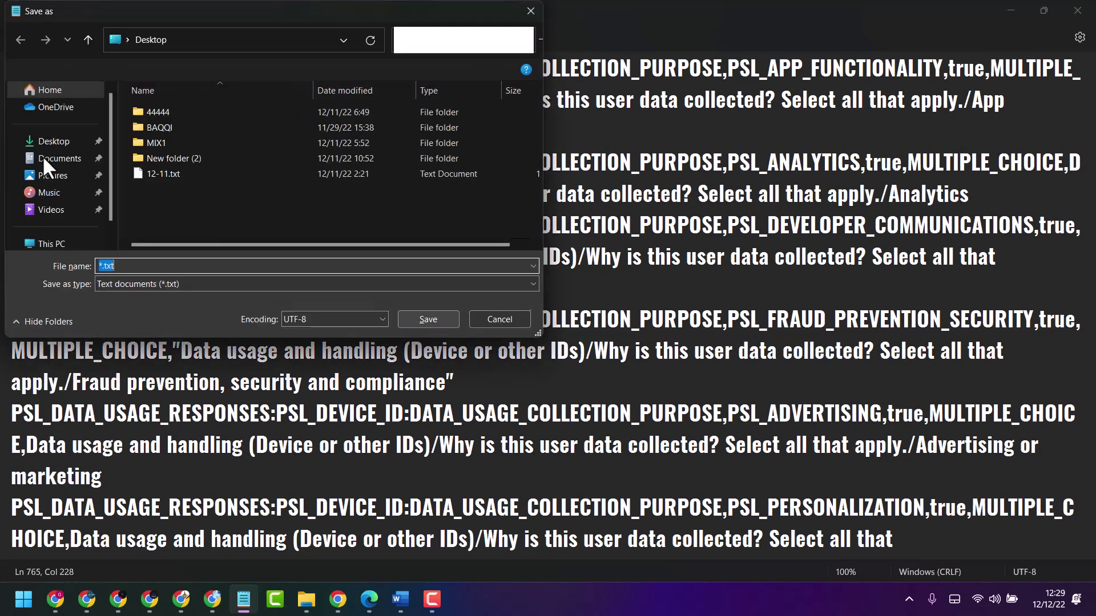
pyautogui.write('data_safety_all')
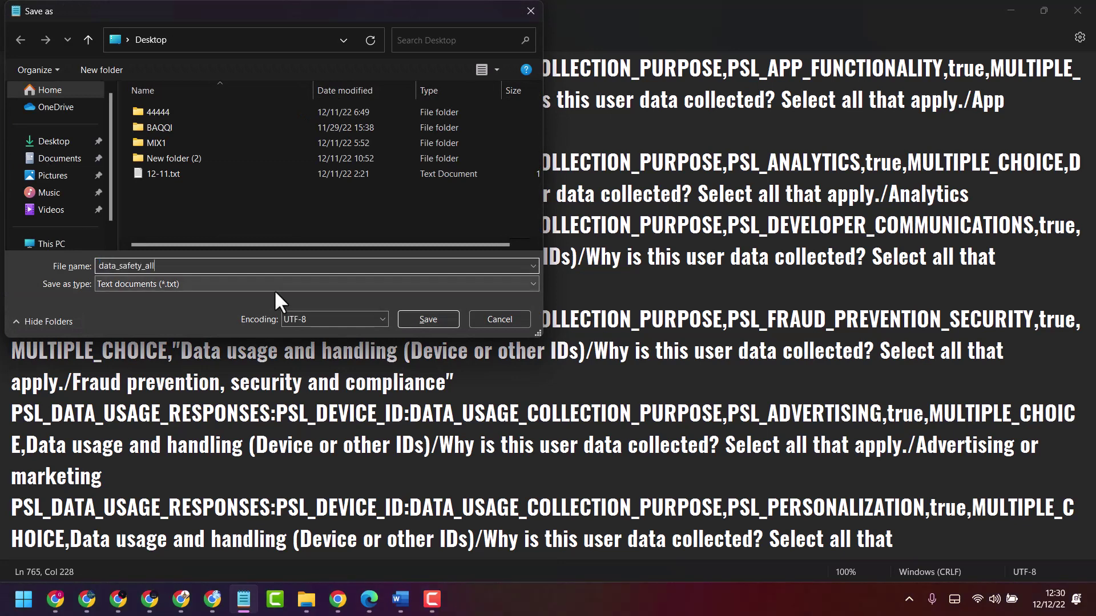
pyautogui.write('.')
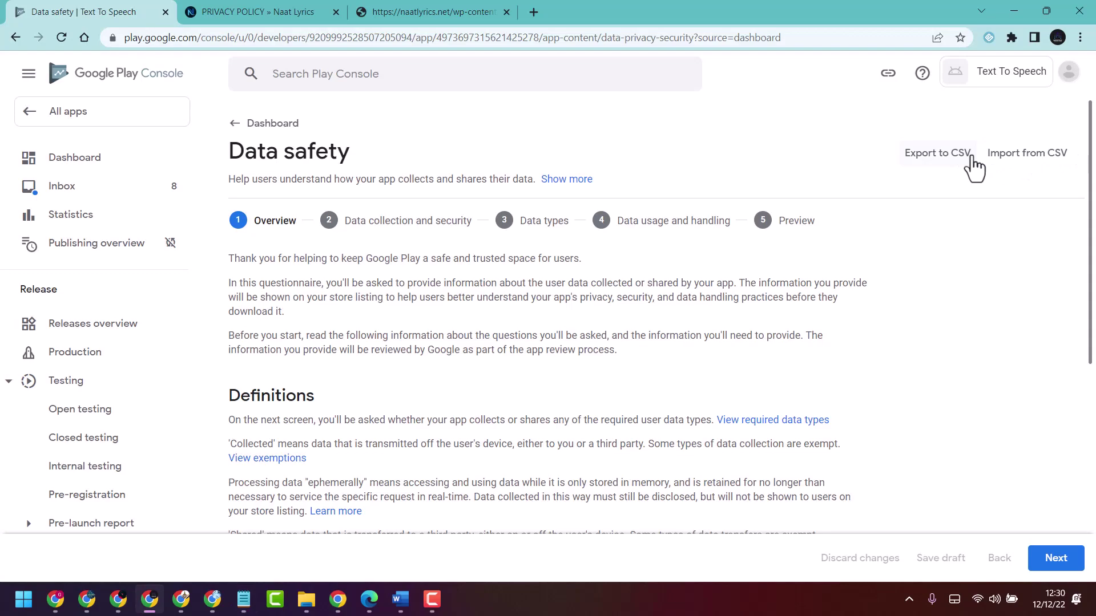
# Step: Save the note on the Desktop as data_safety_all.csv with file type All files
pyautogui.click(243, 599)
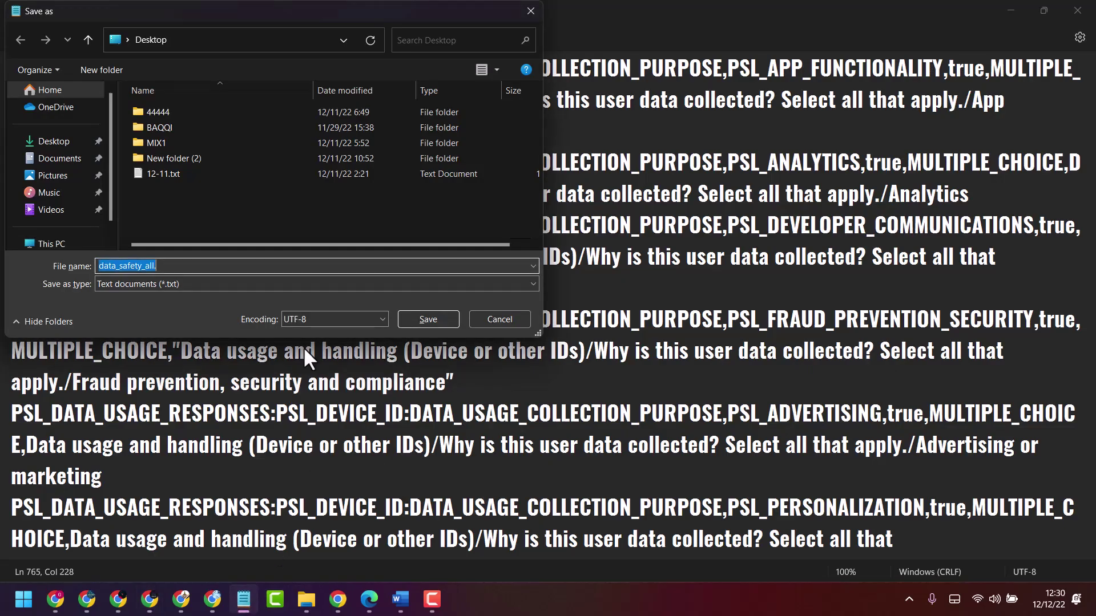
pyautogui.click(215, 265)
pyautogui.write('csv')
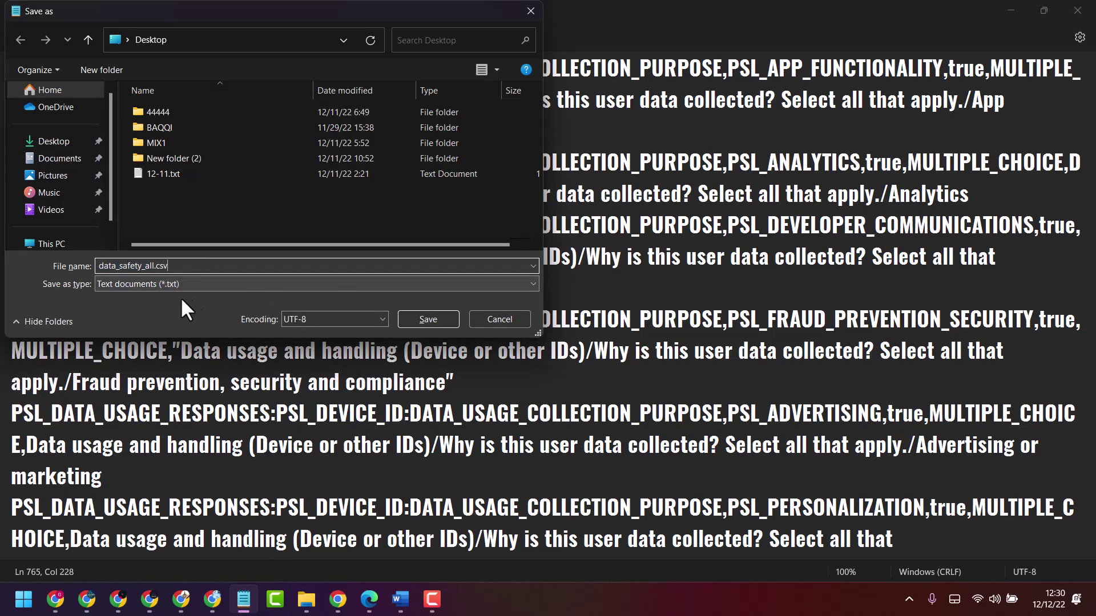
pyautogui.click(179, 283)
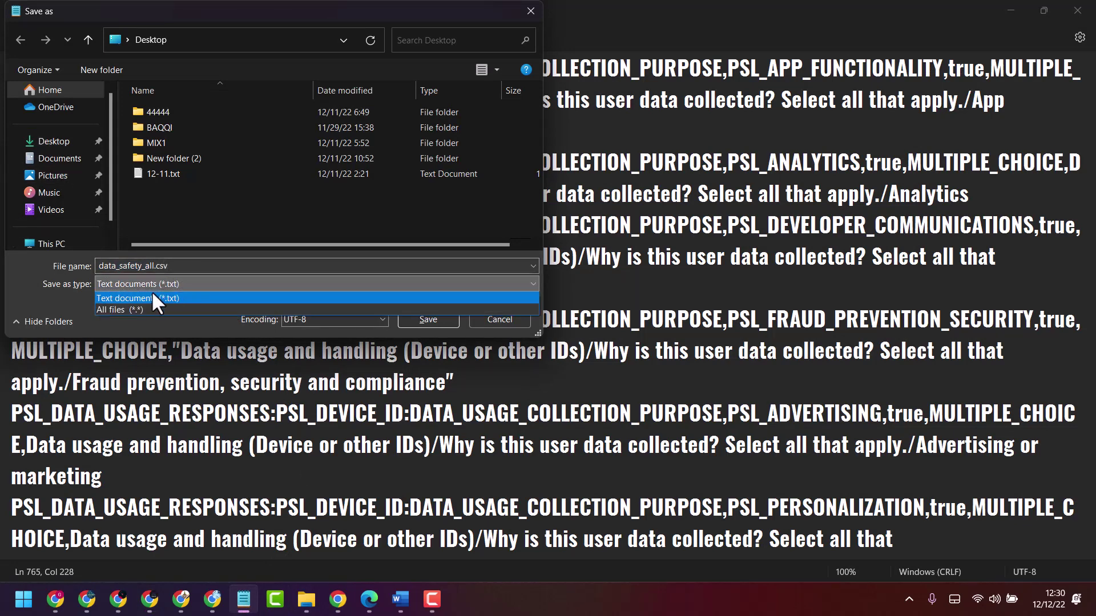
pyautogui.click(124, 308)
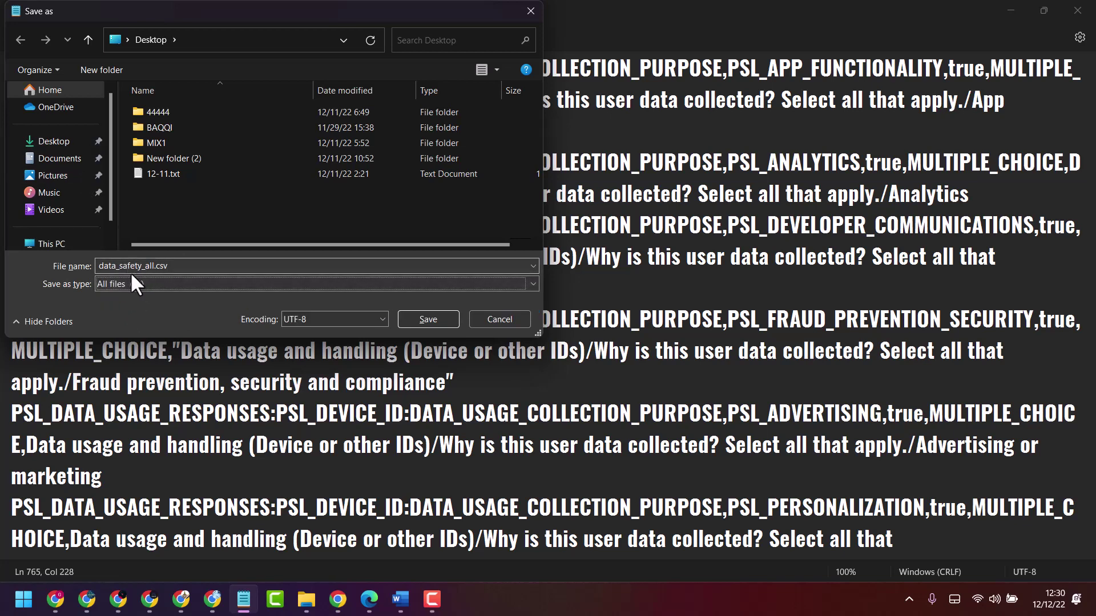
pyautogui.click(61, 143)
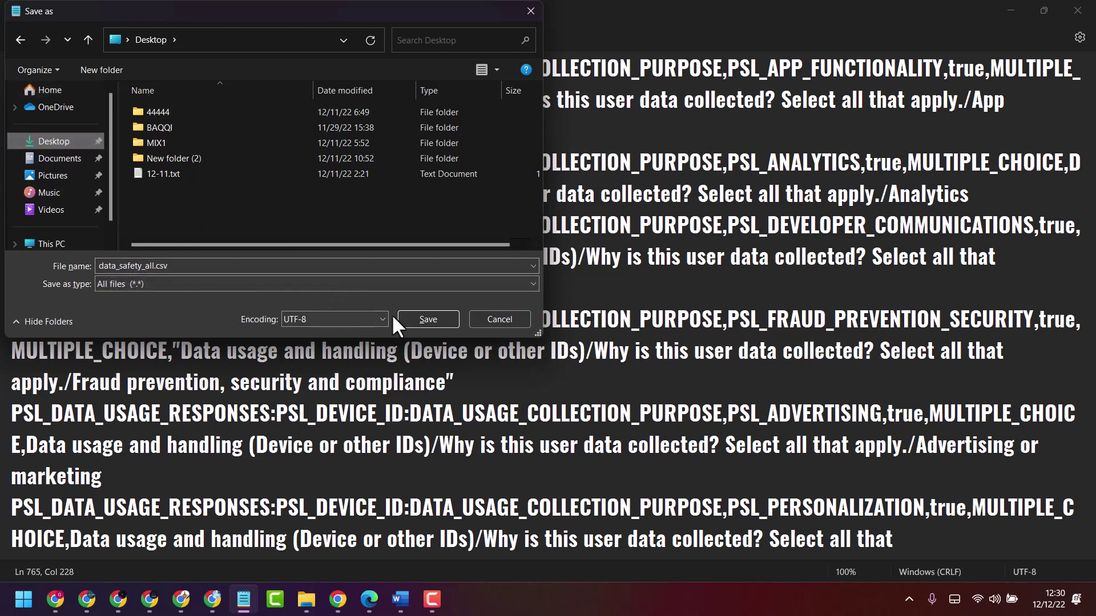
pyautogui.click(427, 318)
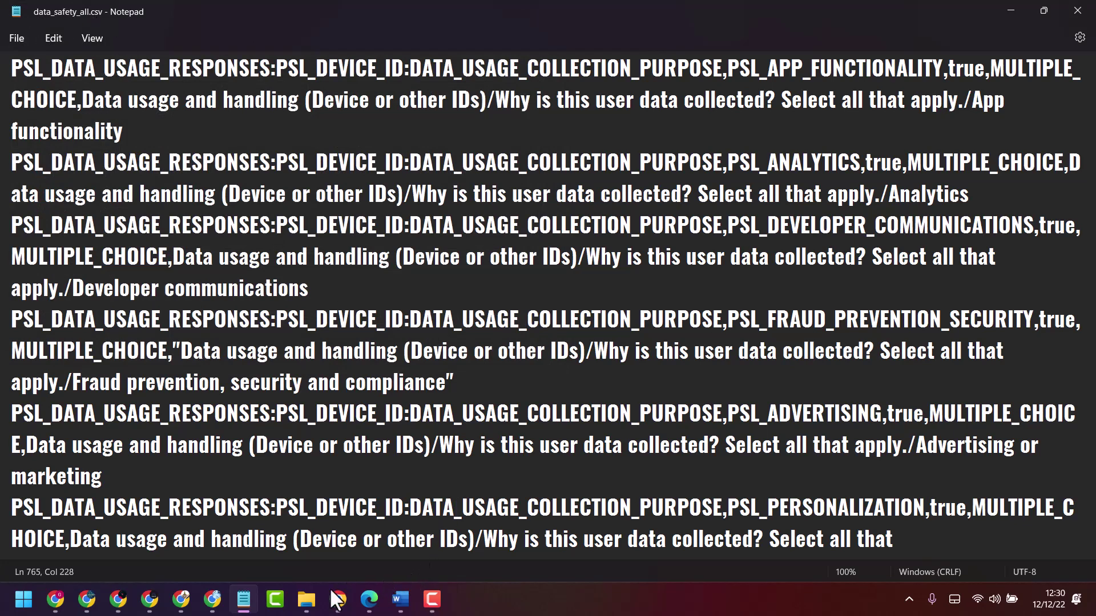
# Step: Import Data safety answers by uploading data_safety_all.csv from the Desktop
pyautogui.click(150, 599)
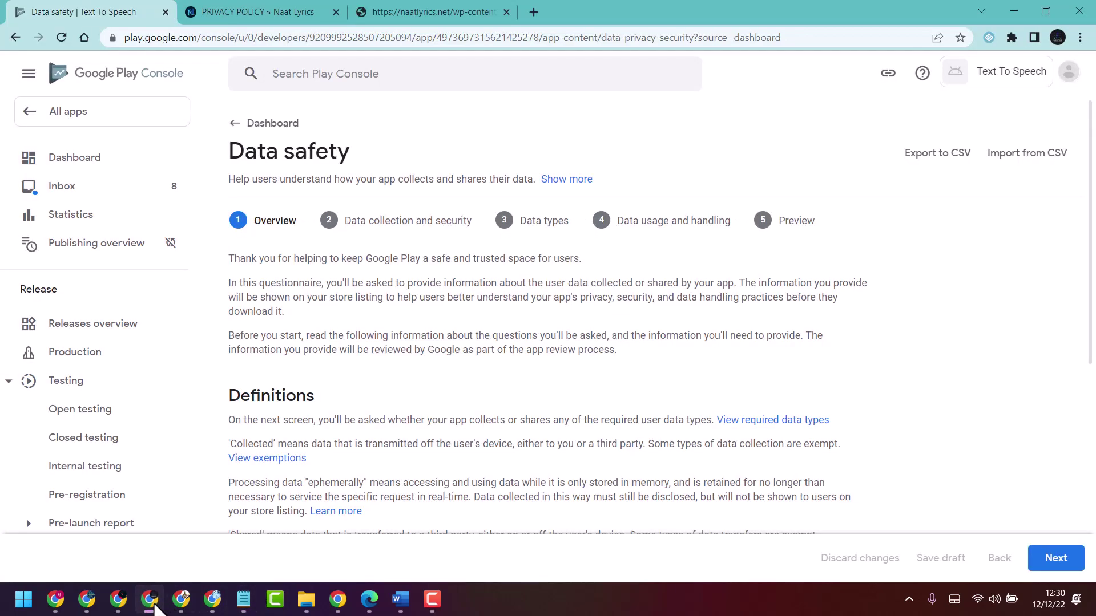
pyautogui.click(1021, 156)
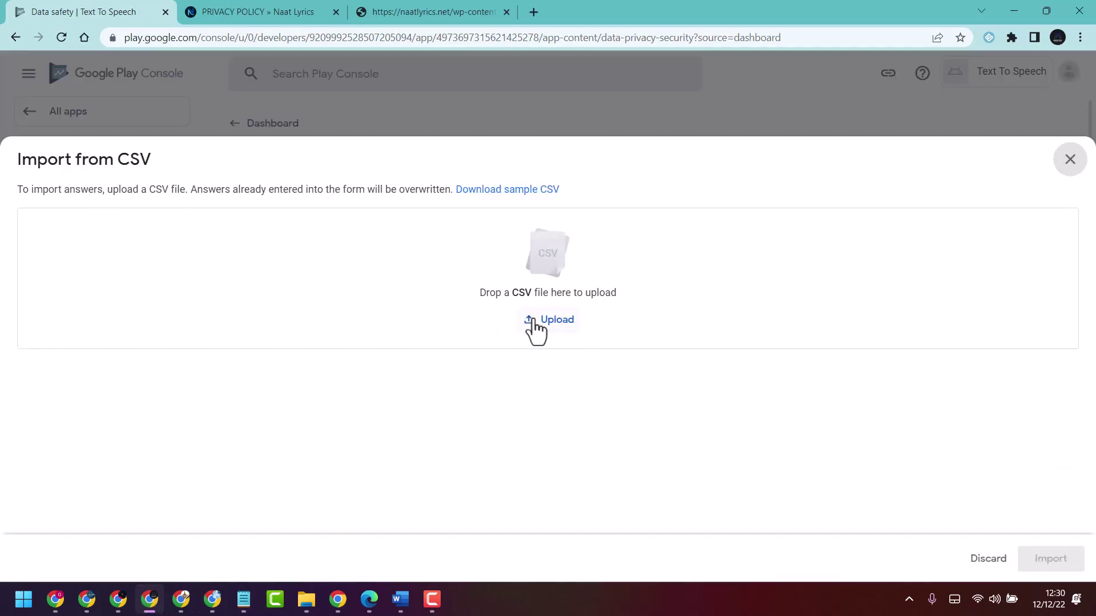
pyautogui.click(542, 325)
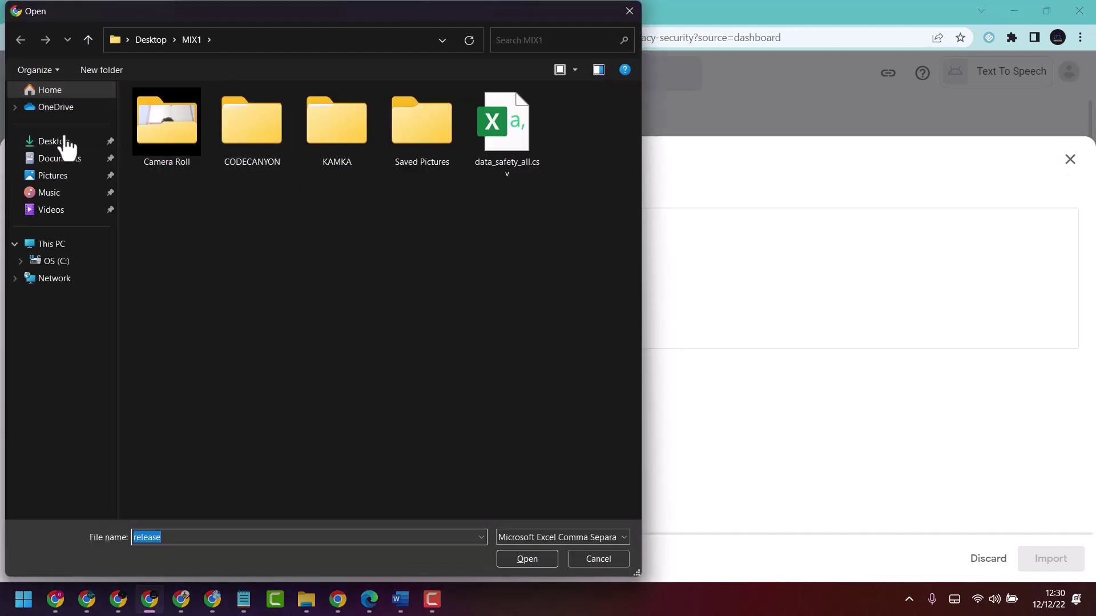
pyautogui.click(54, 144)
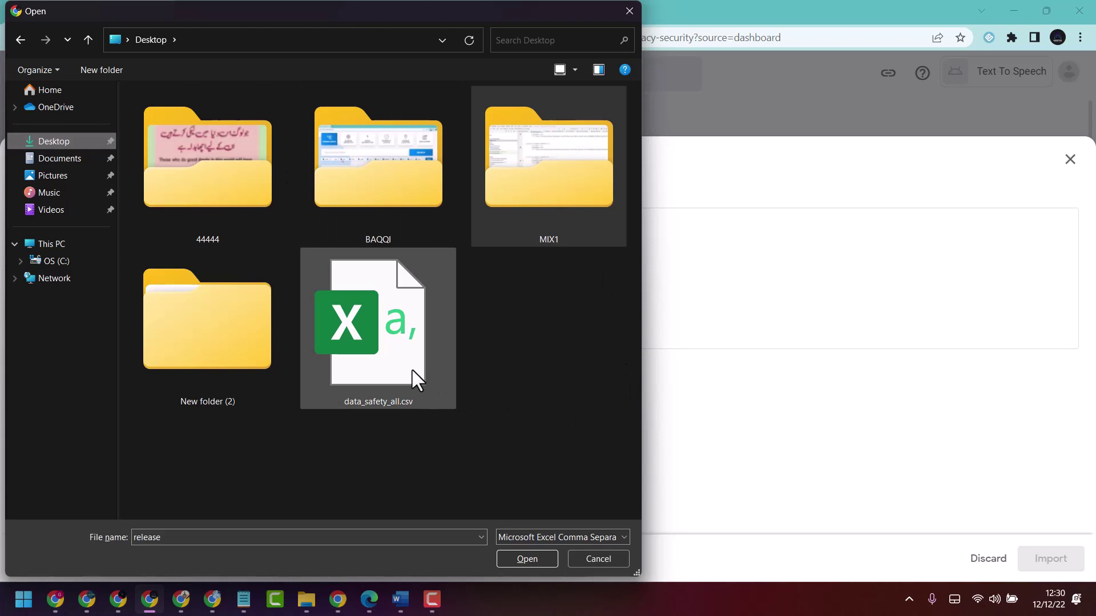
pyautogui.click(399, 349)
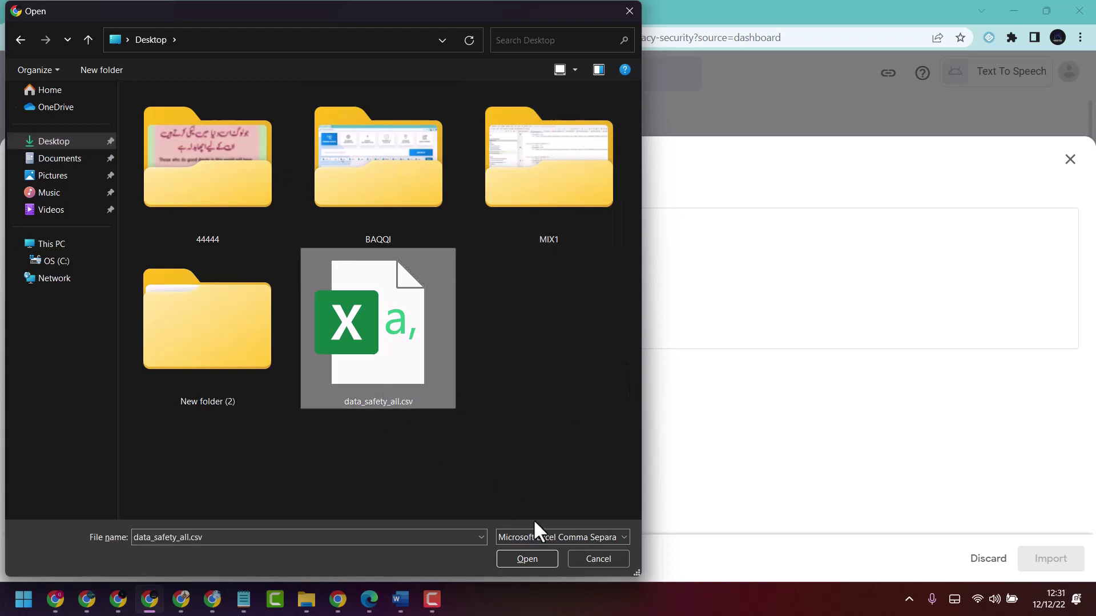
pyautogui.click(519, 557)
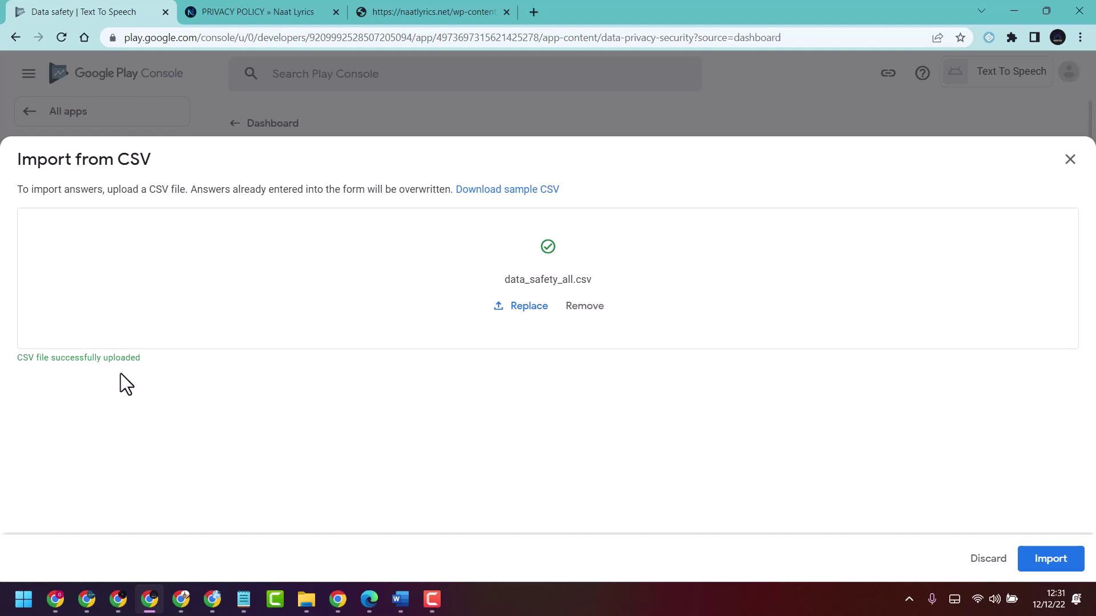
pyautogui.click(1062, 565)
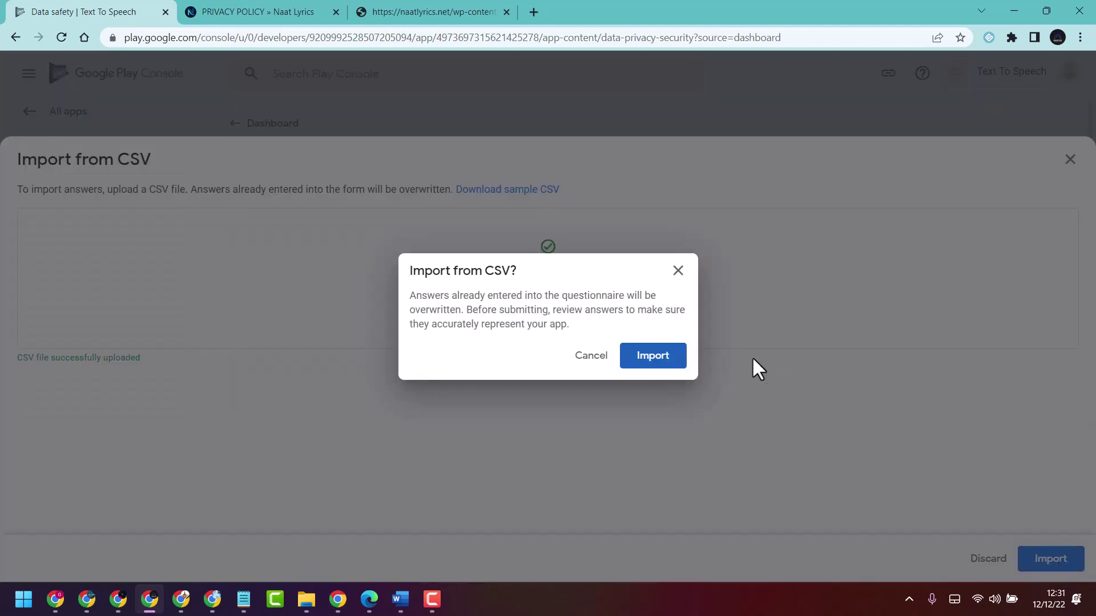
# Step: Confirm the CSV overwrite, advance through Data types, Data usage and Preview, and submit the Data safety answers
pyautogui.click(652, 355)
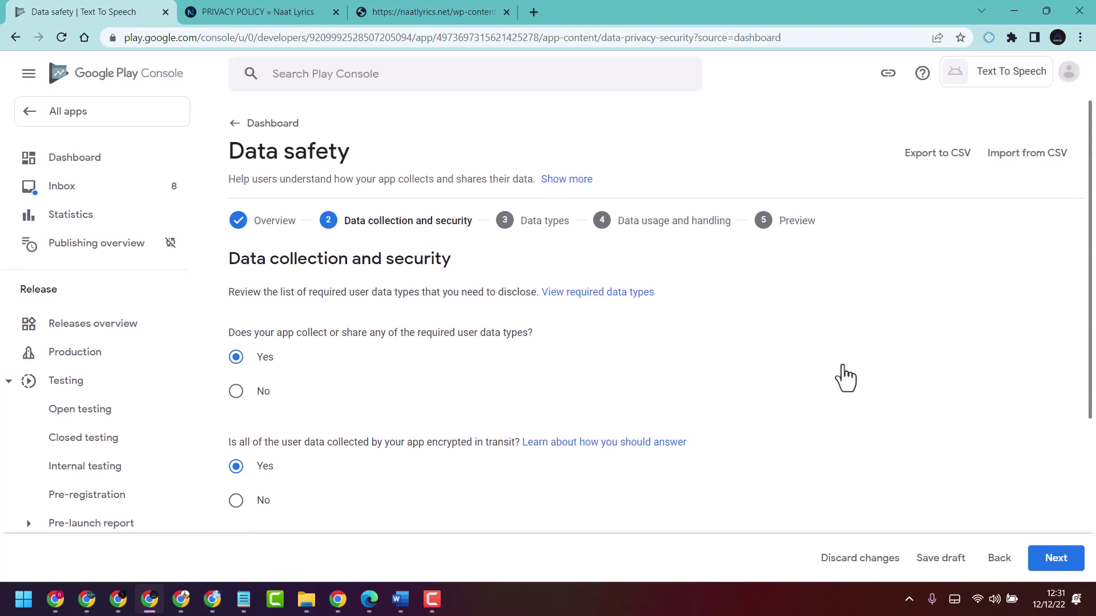
pyautogui.scroll(-3, 908, 389)
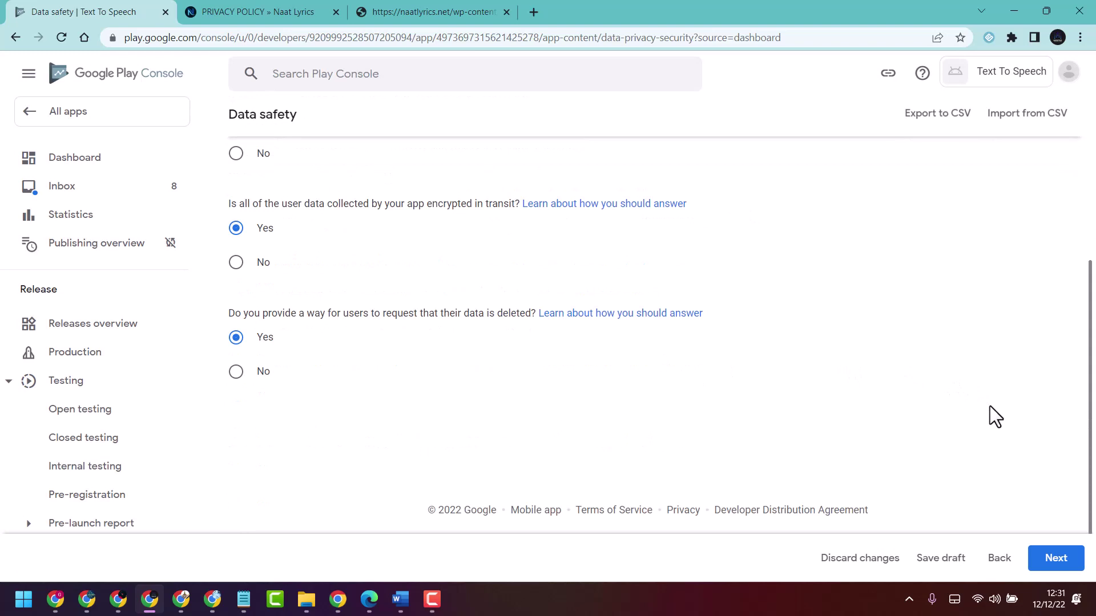
pyautogui.scroll(3, 1002, 419)
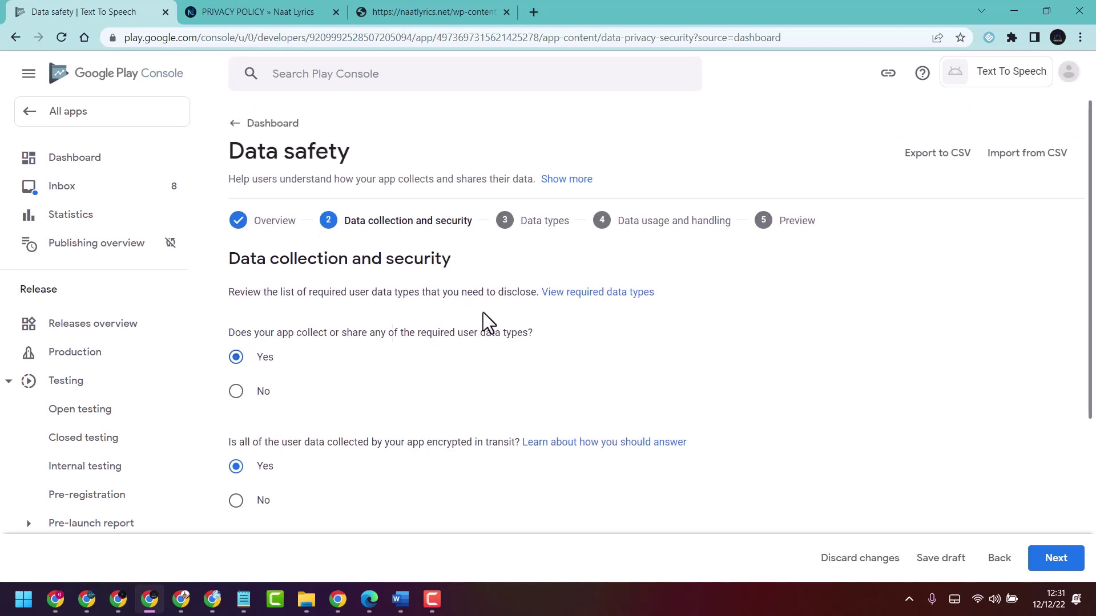
pyautogui.scroll(-5, 856, 385)
pyautogui.click(1066, 565)
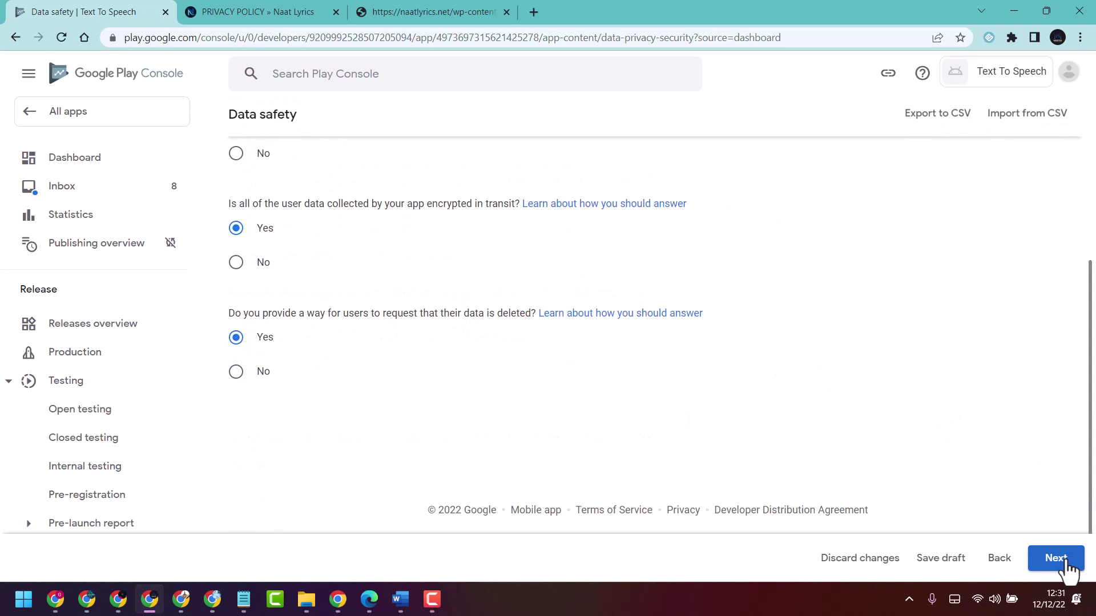
pyautogui.scroll(-5, 946, 456)
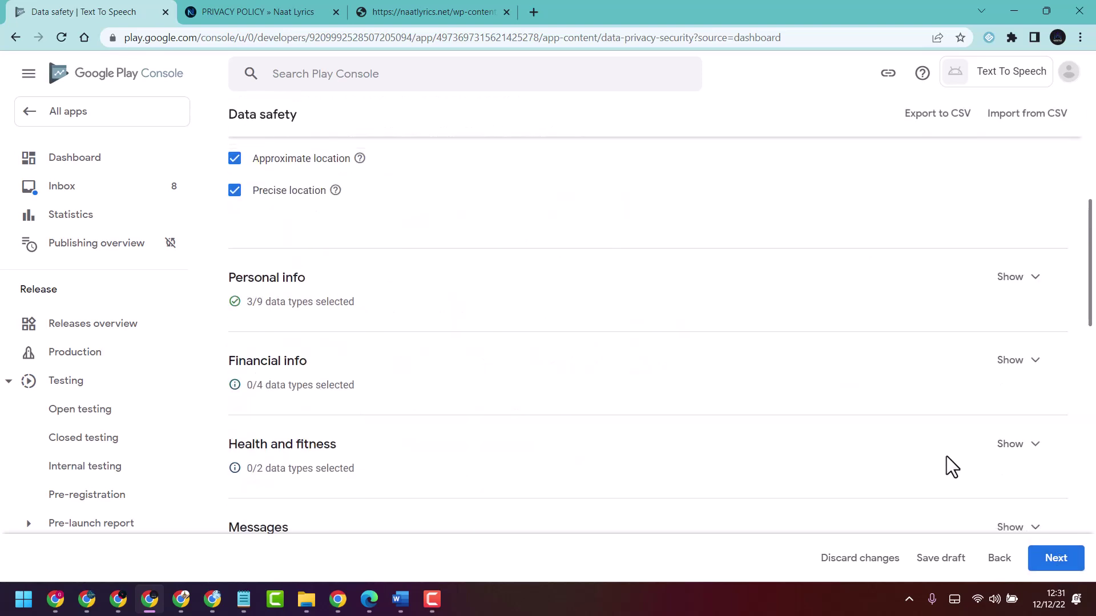
pyautogui.scroll(-5, 946, 456)
pyautogui.scroll(-5, 947, 463)
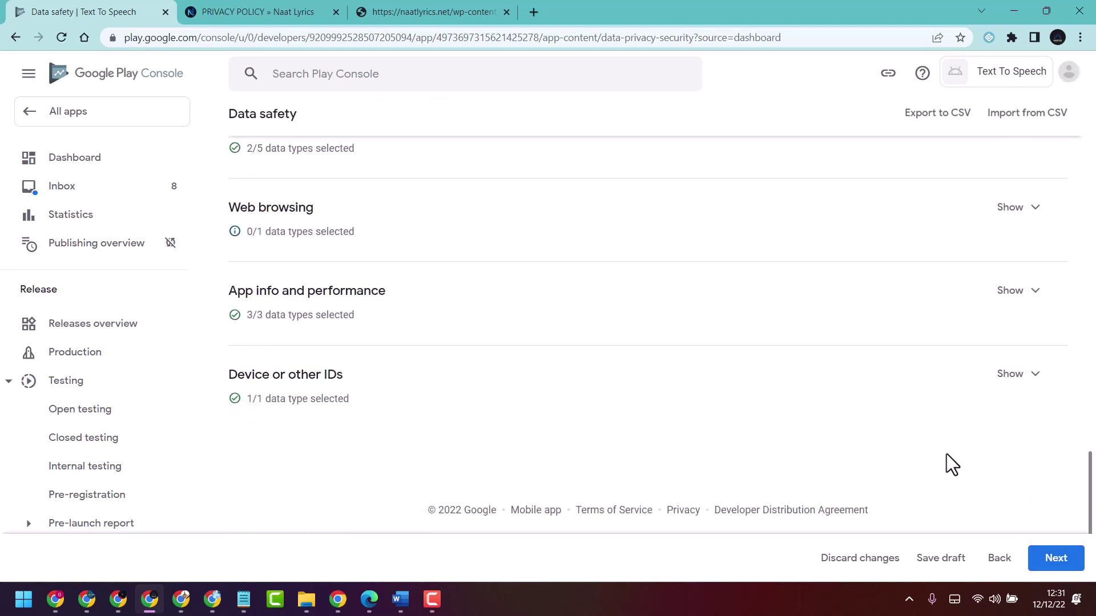
pyautogui.click(1053, 560)
pyautogui.scroll(-5, 515, 341)
pyautogui.scroll(-5, 515, 341)
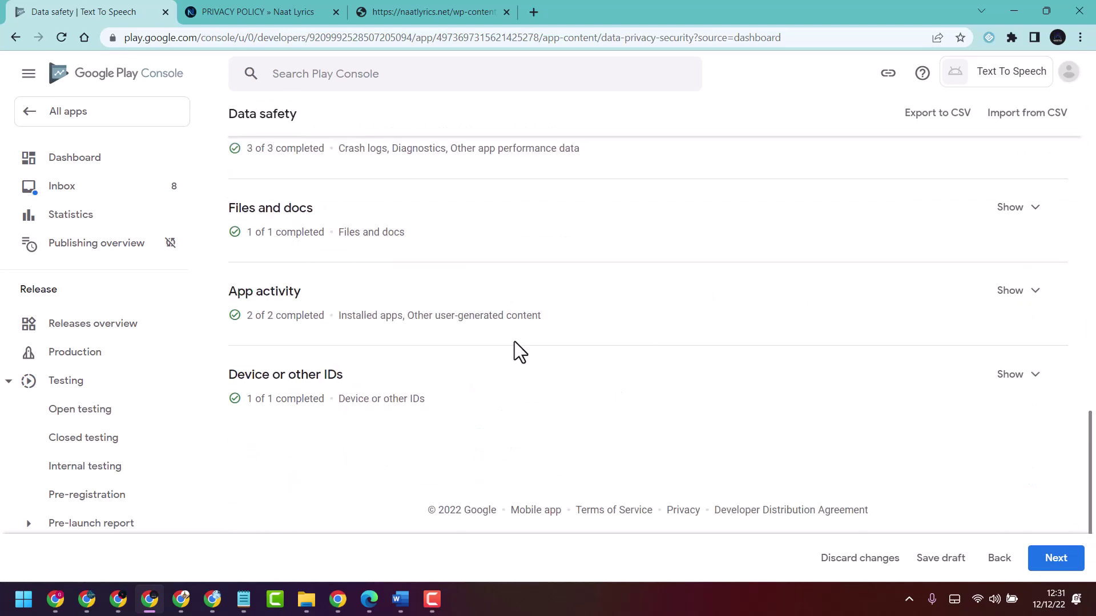
pyautogui.click(1056, 558)
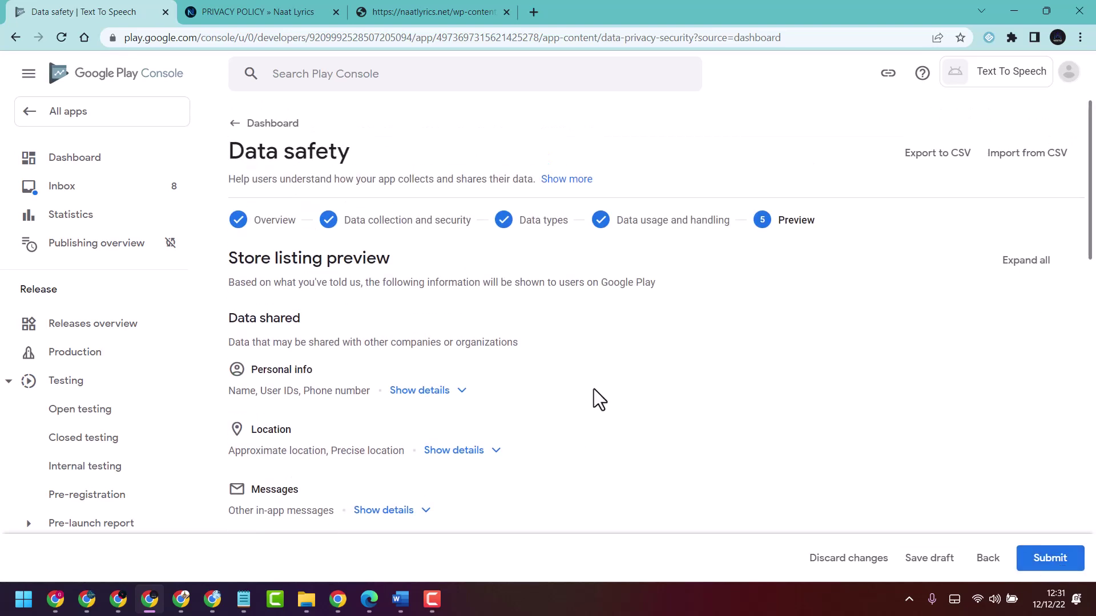
pyautogui.scroll(-5, 593, 388)
pyautogui.scroll(-5, 593, 389)
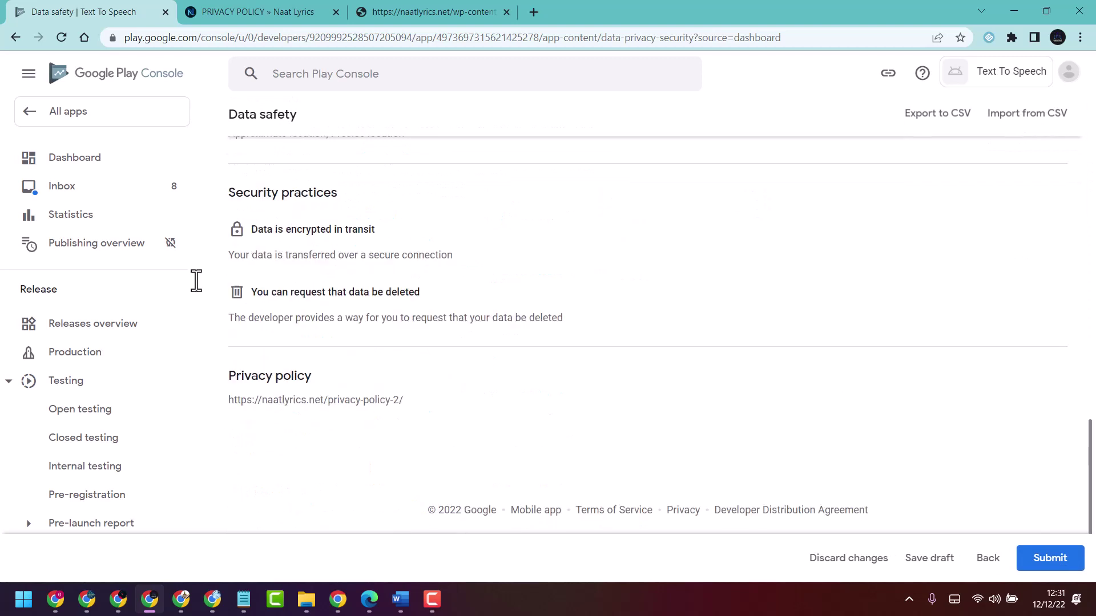
pyautogui.click(1054, 563)
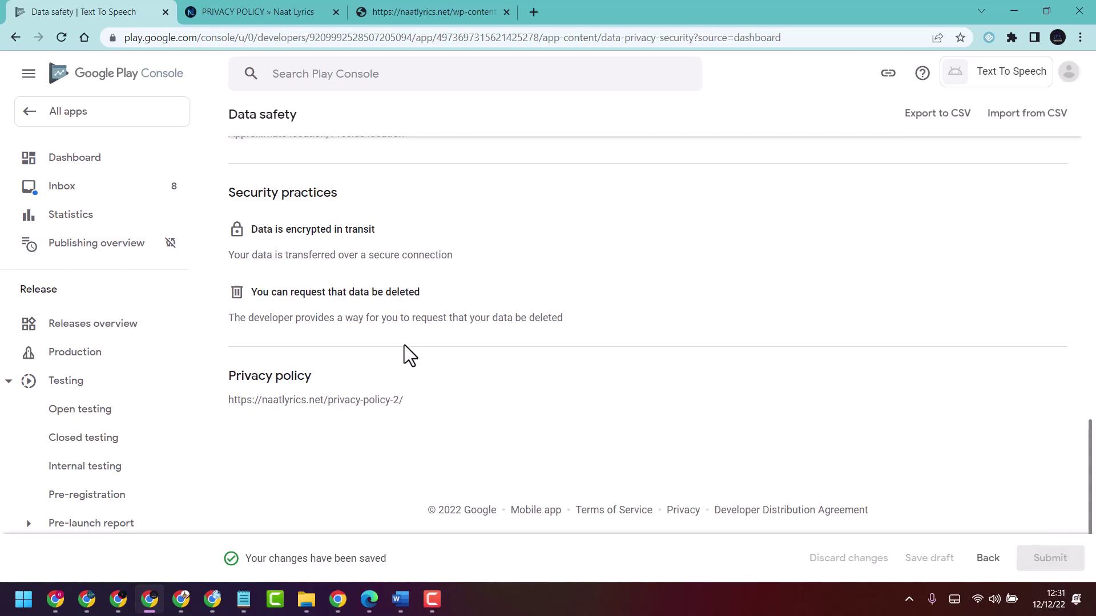
pyautogui.scroll(3, 405, 345)
pyautogui.scroll(3, 405, 345)
pyautogui.scroll(3, 395, 334)
pyautogui.scroll(2, 391, 332)
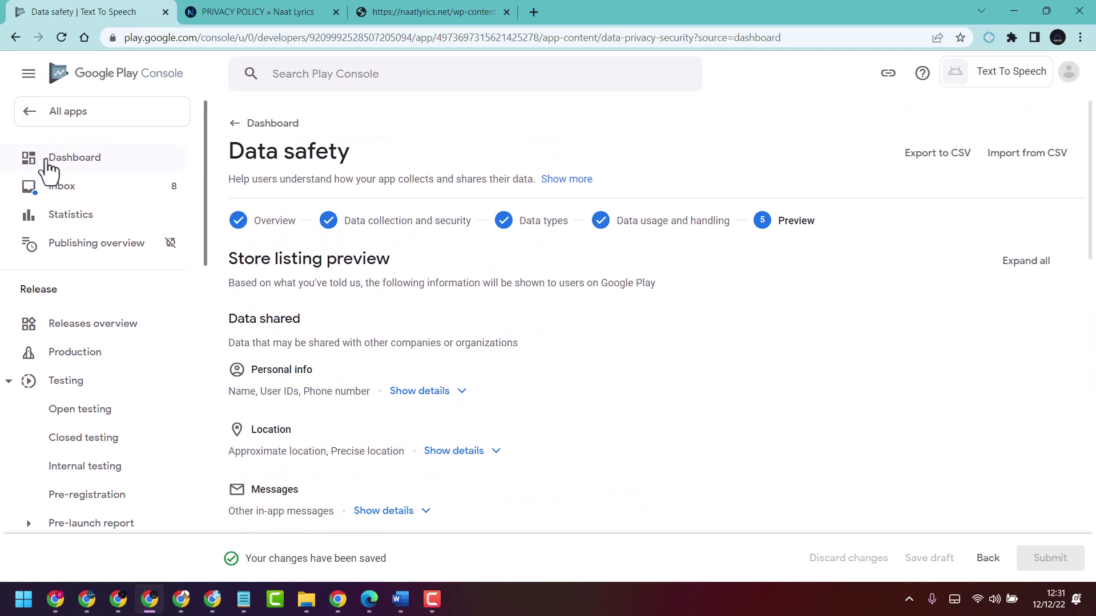
# Step: Declare the app is not a government app, save the answer, and return to the Dashboard checklist
pyautogui.click(91, 163)
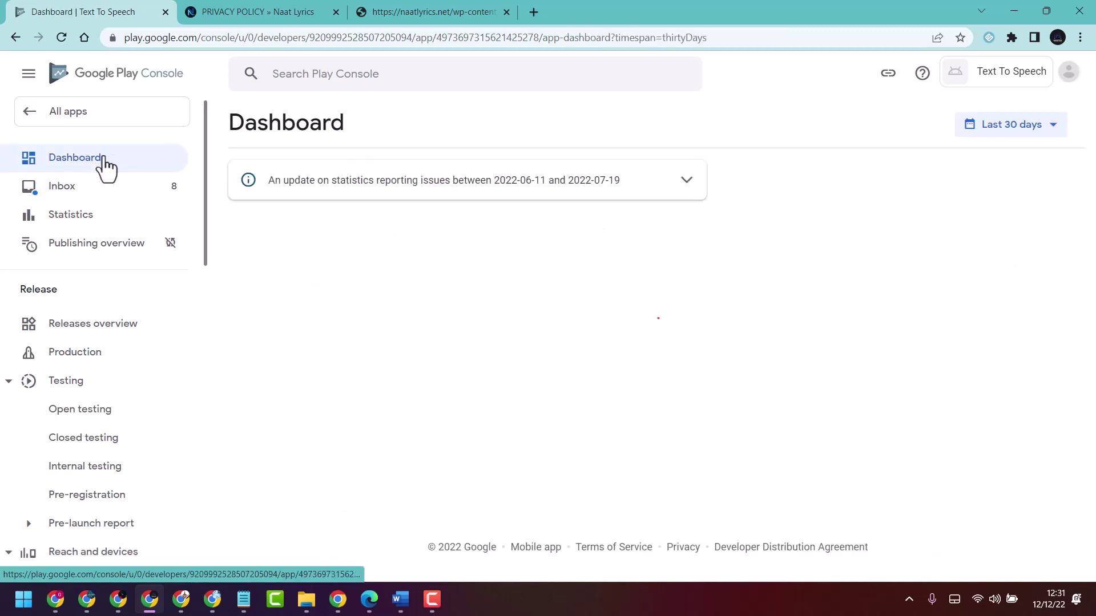
pyautogui.scroll(-4, 616, 243)
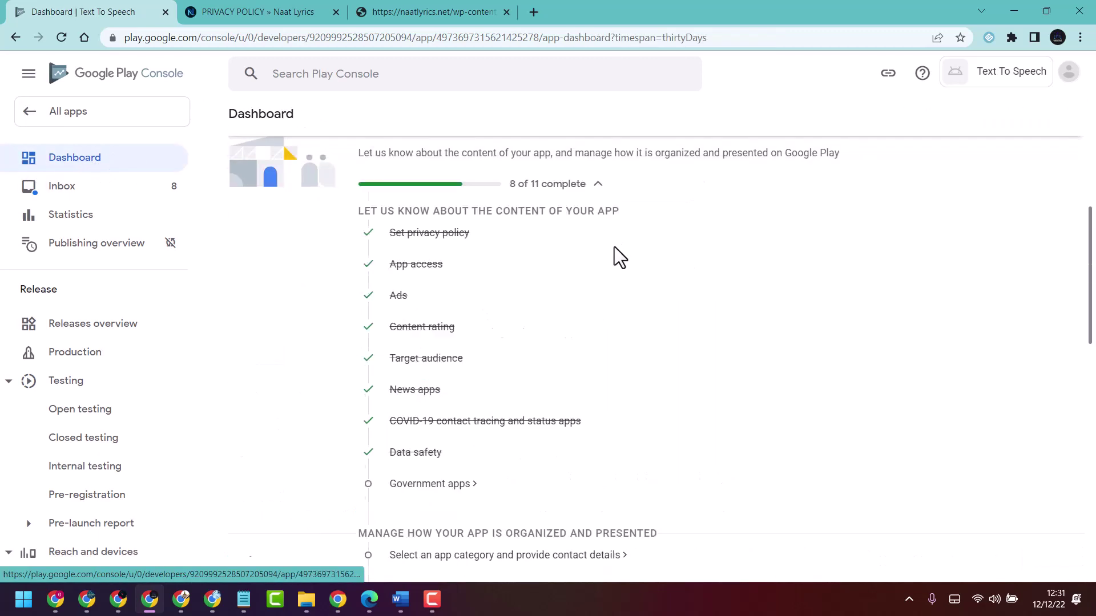
pyautogui.scroll(-2, 614, 247)
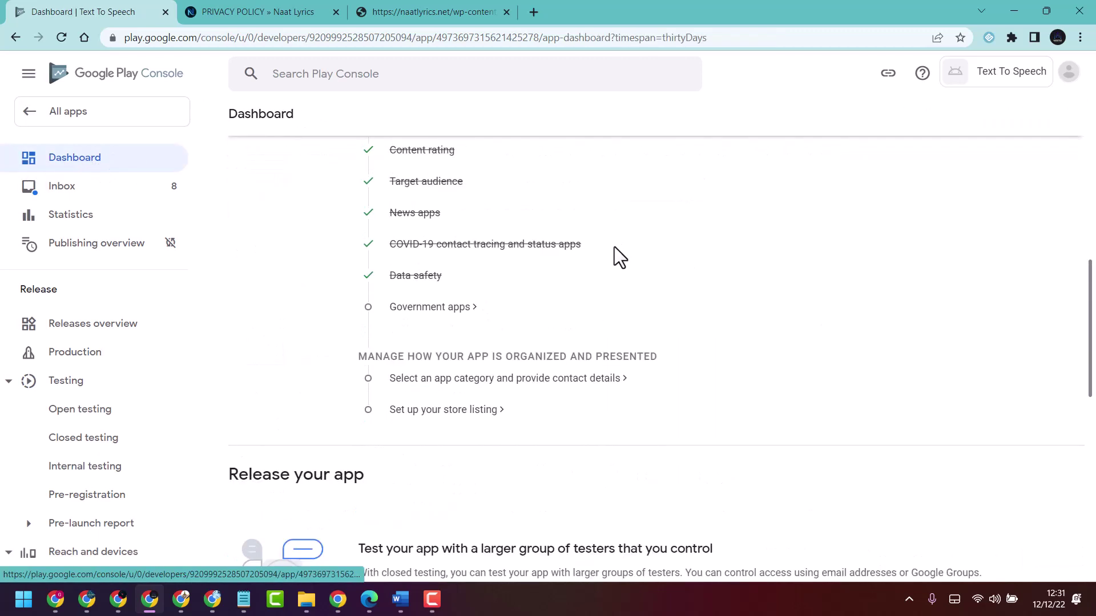
pyautogui.click(417, 311)
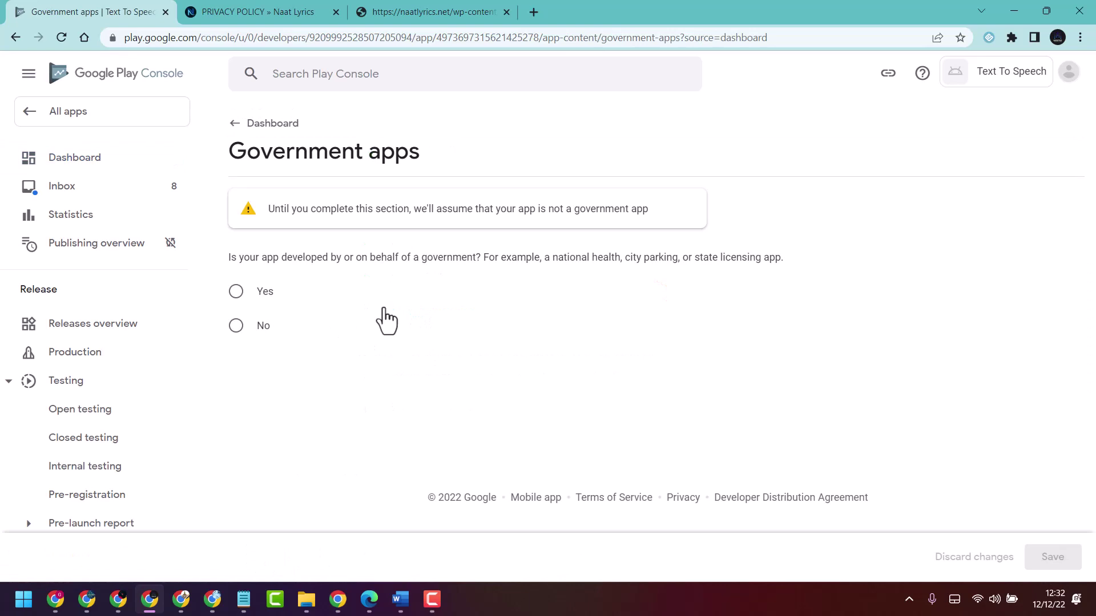
pyautogui.click(237, 327)
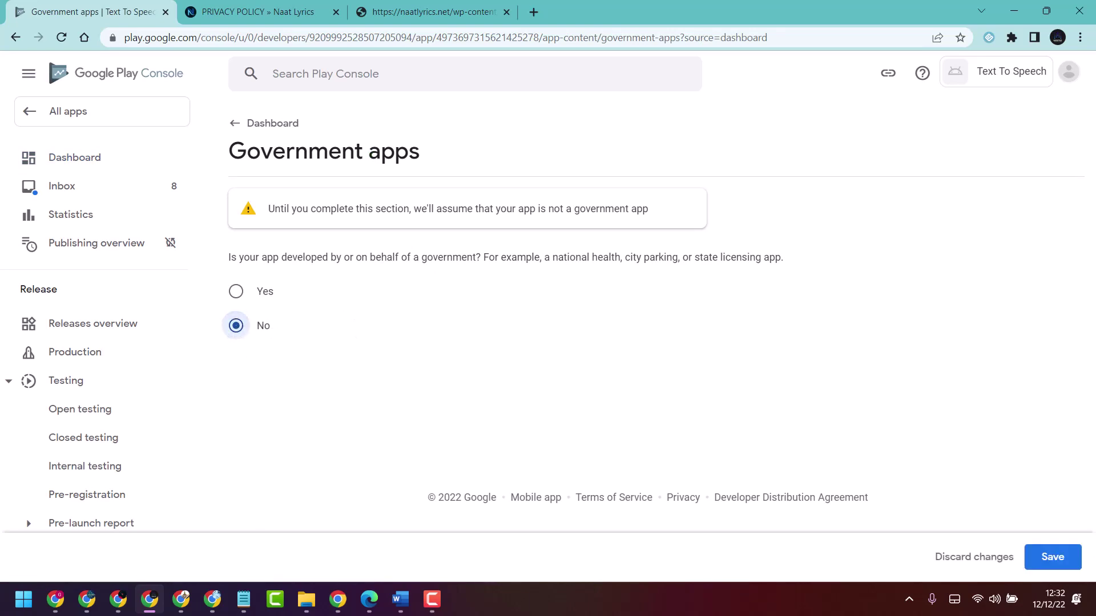
pyautogui.click(1052, 557)
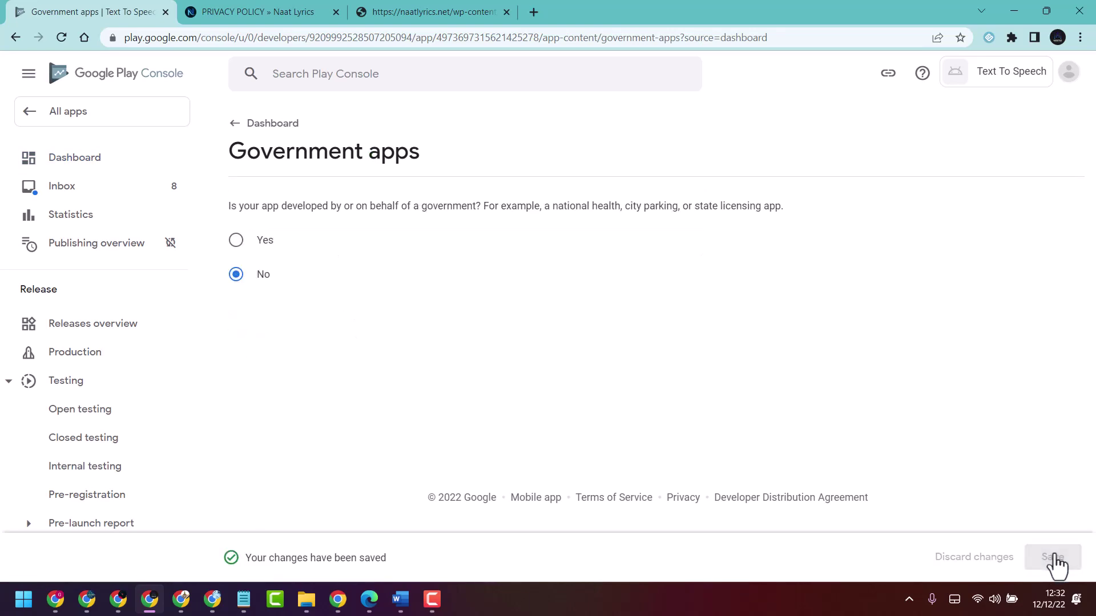
pyautogui.click(244, 135)
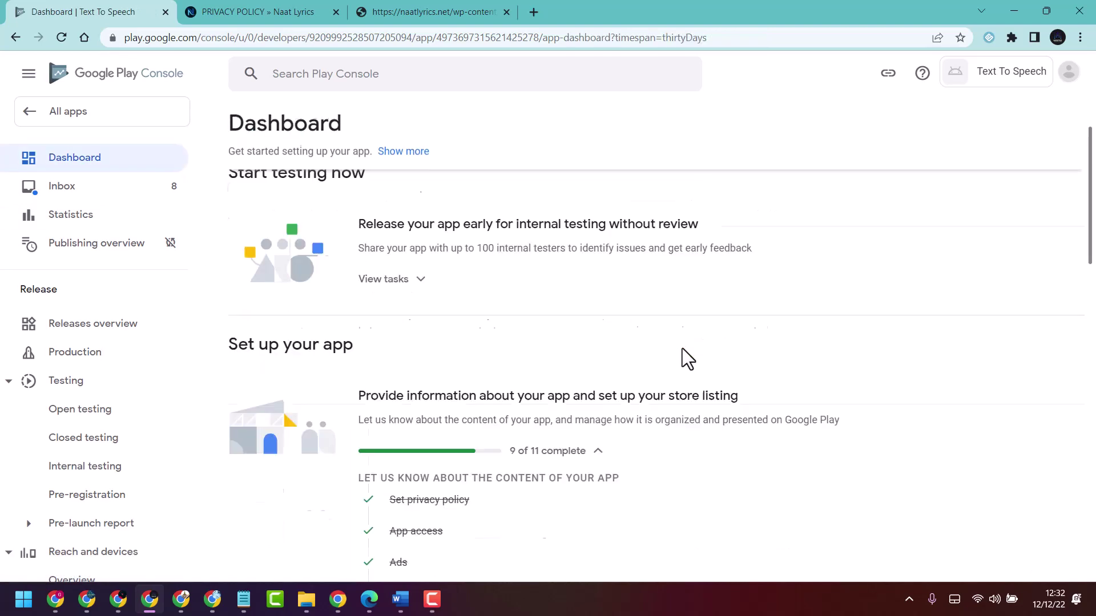
pyautogui.scroll(-1, 682, 348)
pyautogui.scroll(1, 681, 347)
pyautogui.scroll(1, 680, 346)
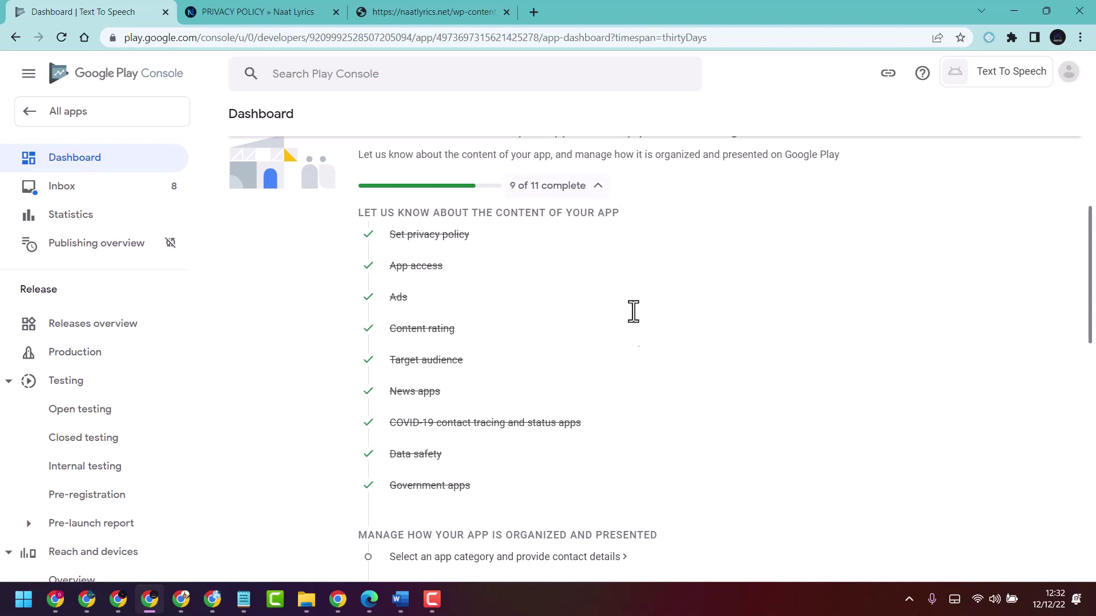
pyautogui.scroll(1, 534, 309)
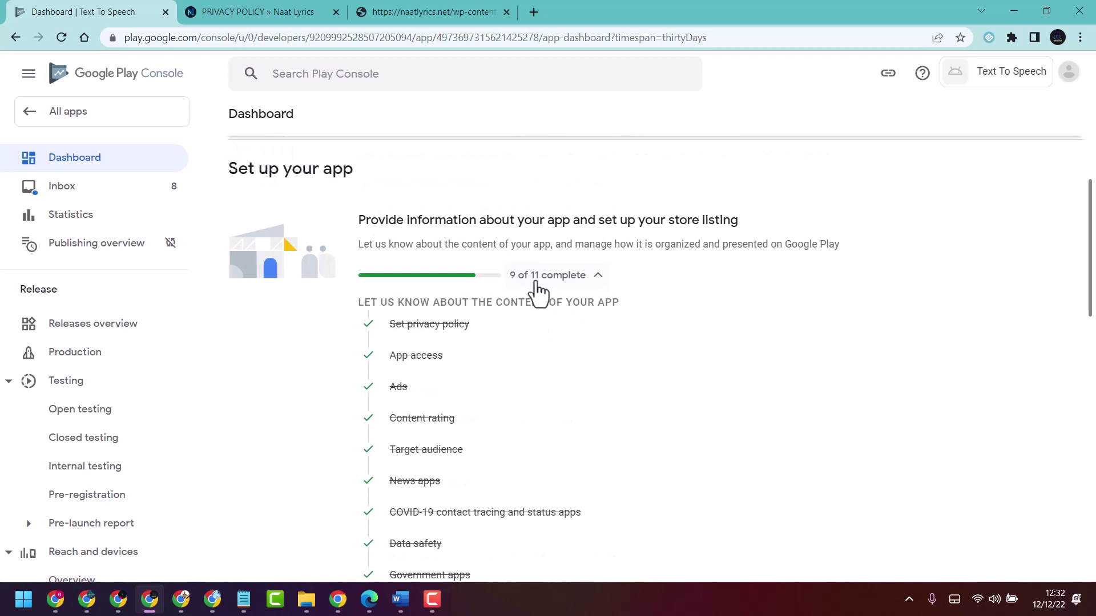
pyautogui.scroll(-3, 656, 370)
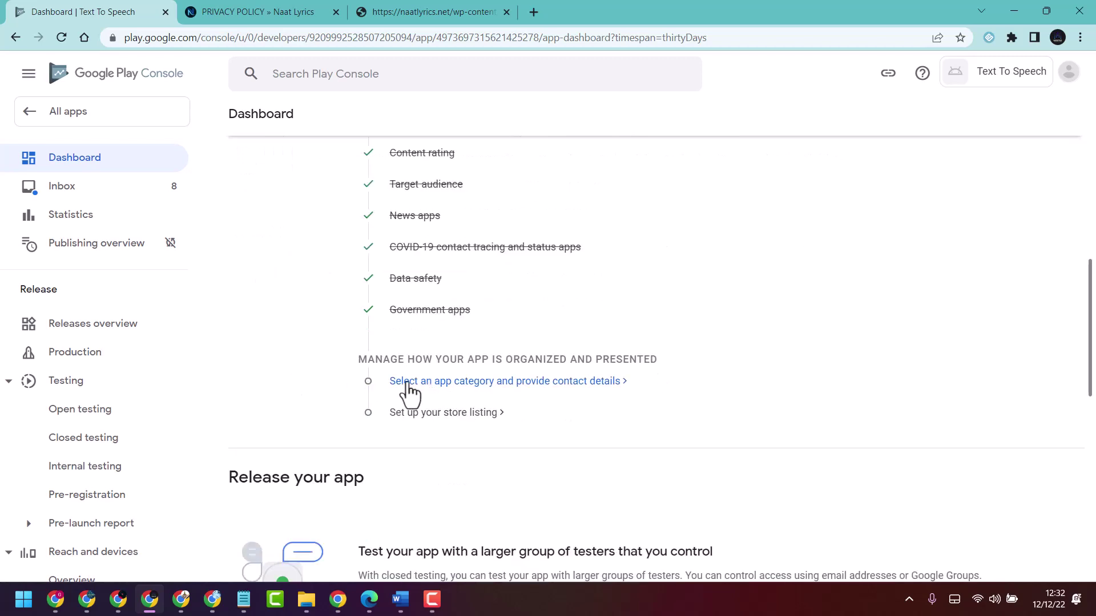
# Step: Choose Tools as the app category in Store settings
pyautogui.click(521, 385)
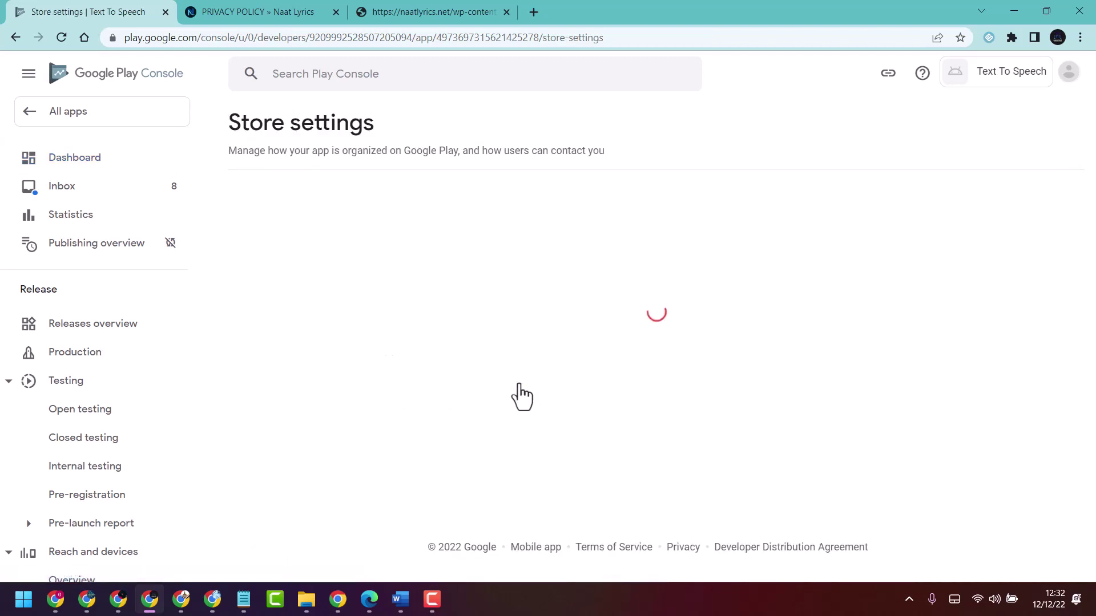
pyautogui.scroll(-1, 554, 278)
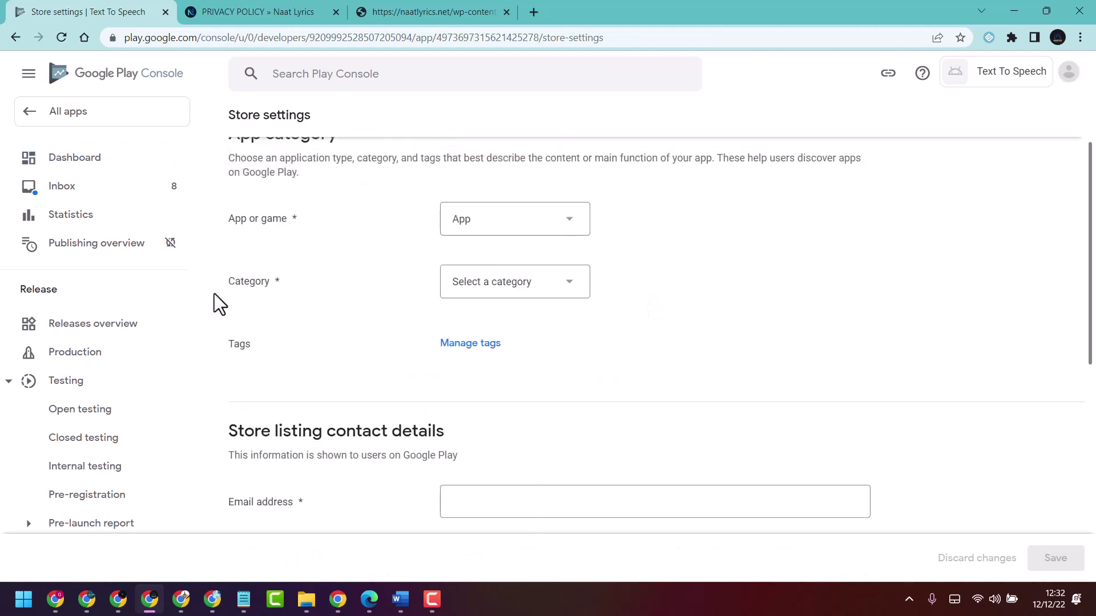
pyautogui.click(545, 294)
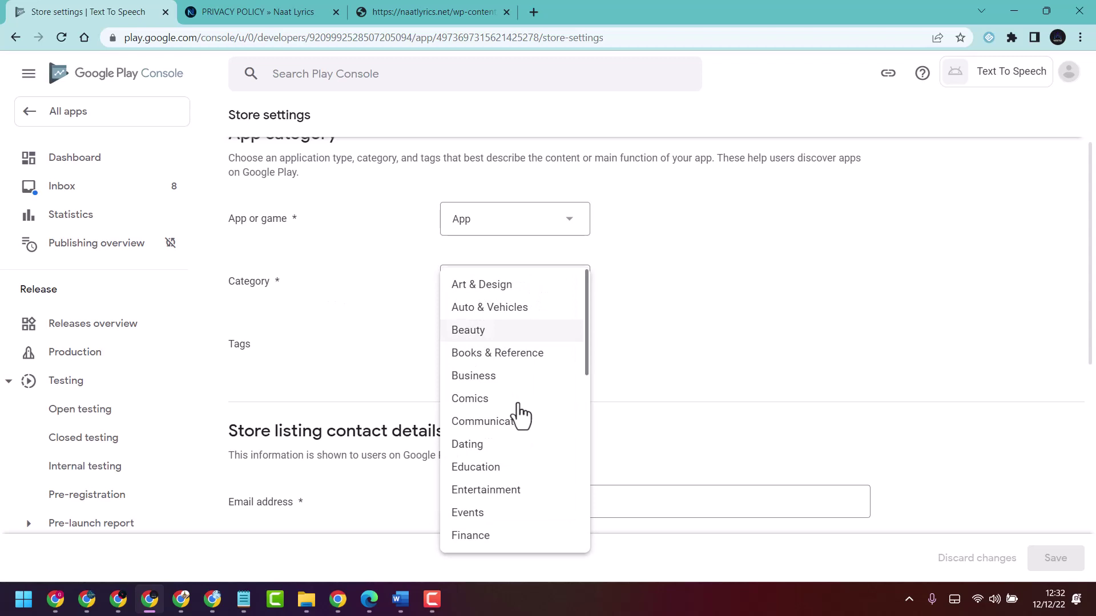
pyautogui.scroll(-2, 521, 417)
pyautogui.scroll(-2, 523, 420)
pyautogui.scroll(-2, 524, 420)
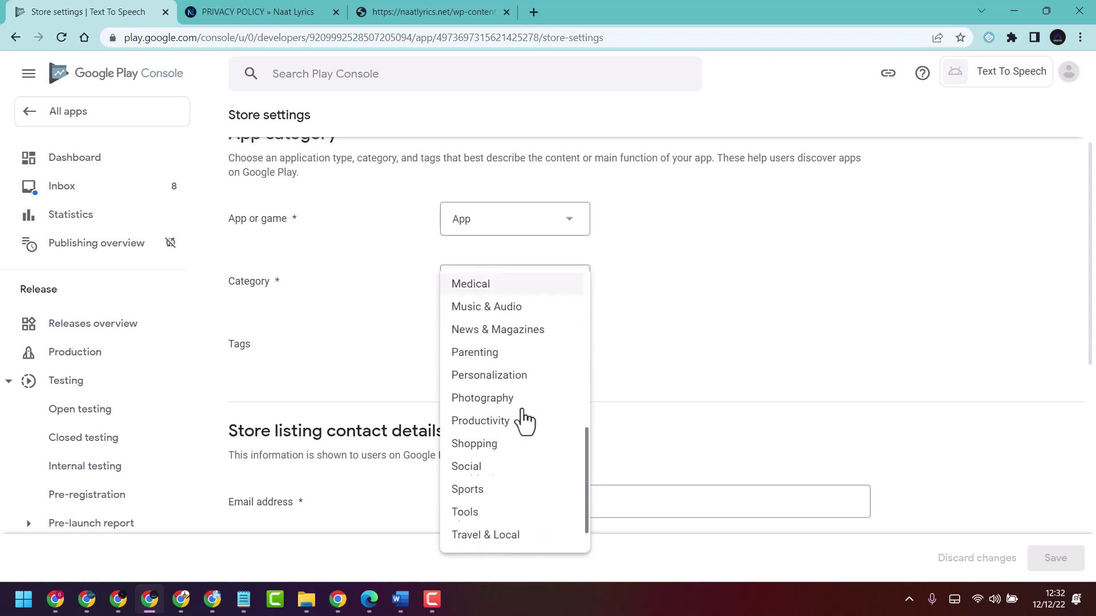
pyautogui.scroll(-1, 523, 420)
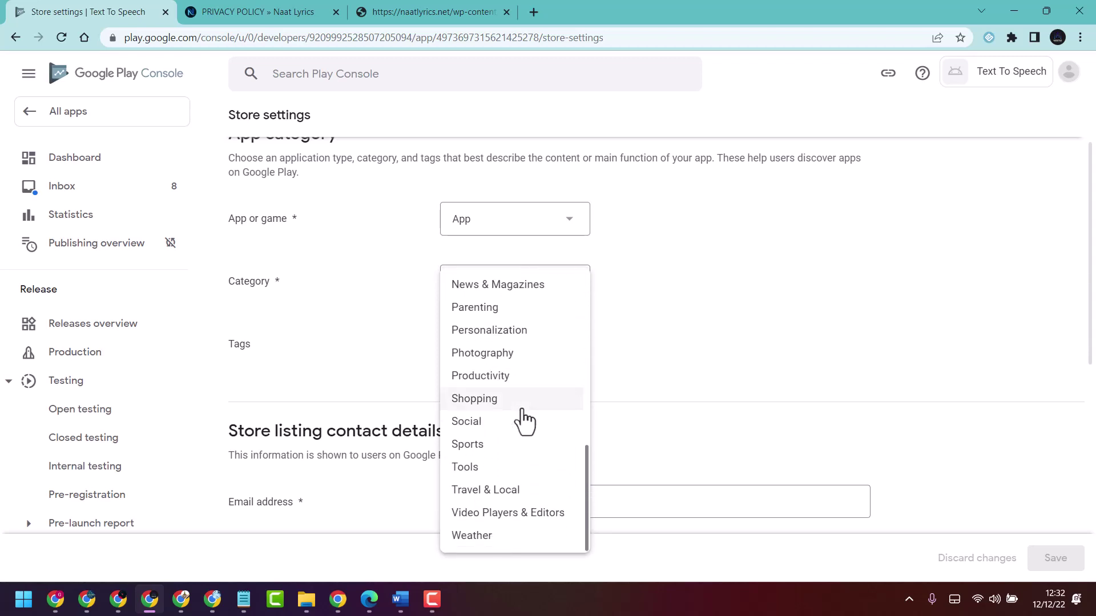
pyautogui.click(470, 467)
pyautogui.scroll(-2, 645, 339)
pyautogui.scroll(1, 646, 339)
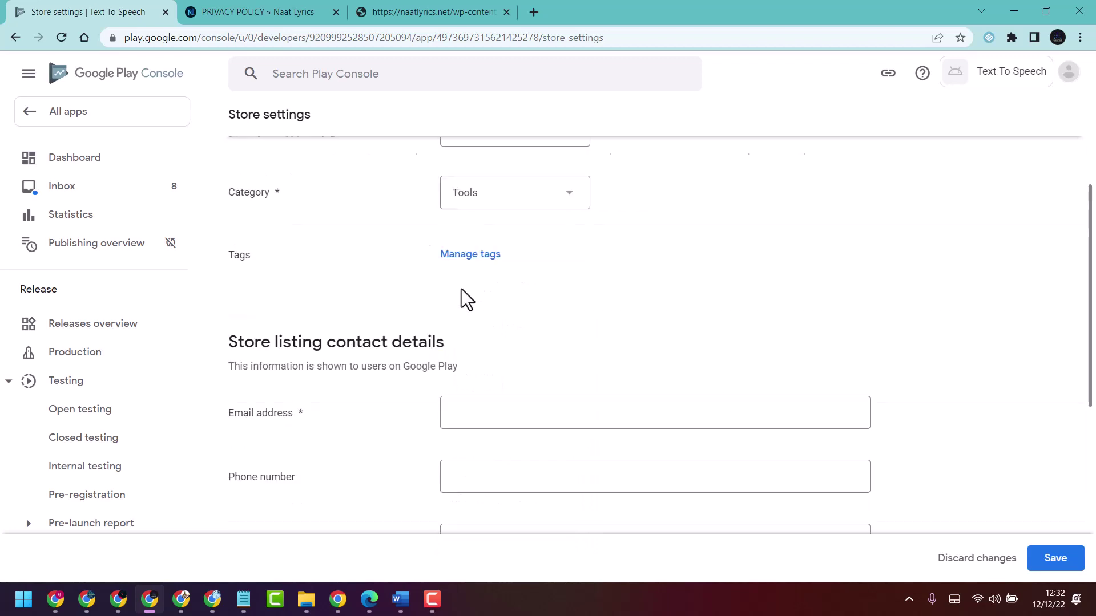
pyautogui.scroll(1, 467, 292)
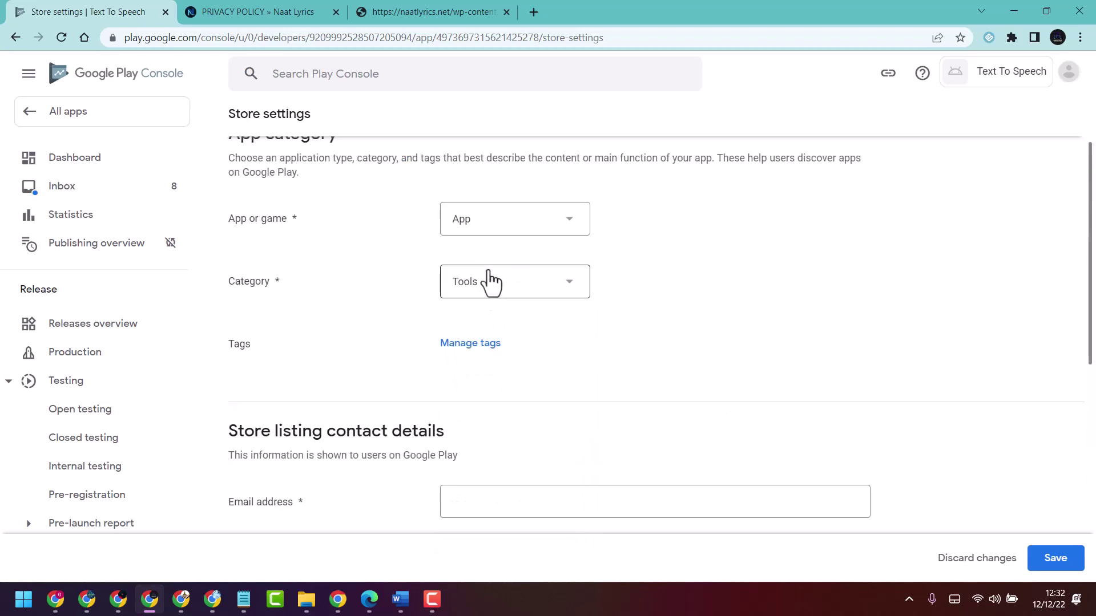
# Step: Apply the chosen tags, including Barcode scanner, Mirror and Tools, to the app
pyautogui.click(473, 346)
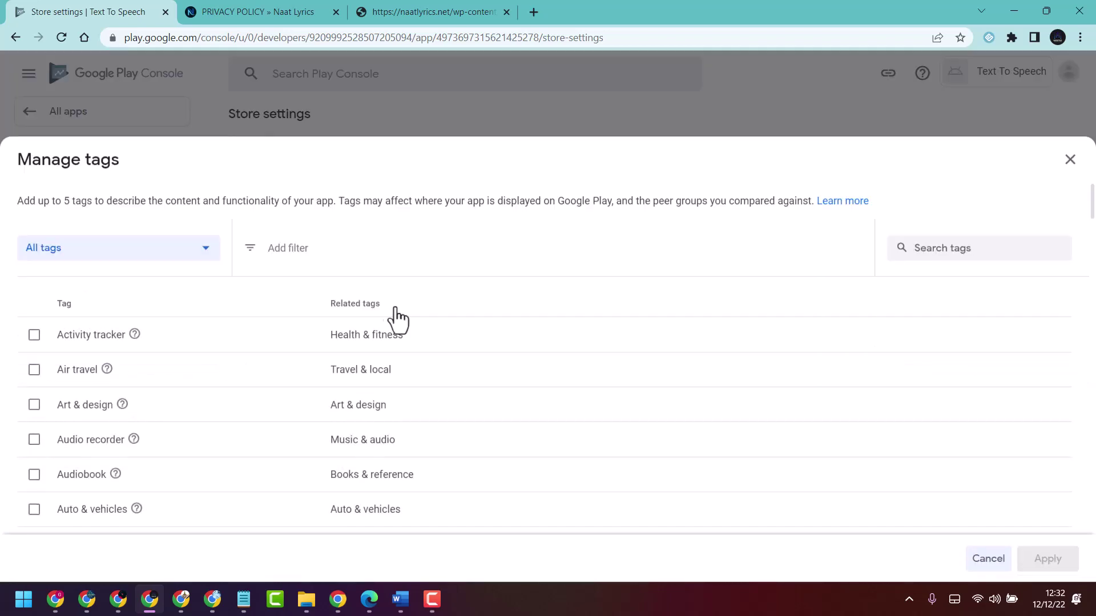
pyautogui.scroll(-2, 233, 397)
pyautogui.scroll(-1, 232, 398)
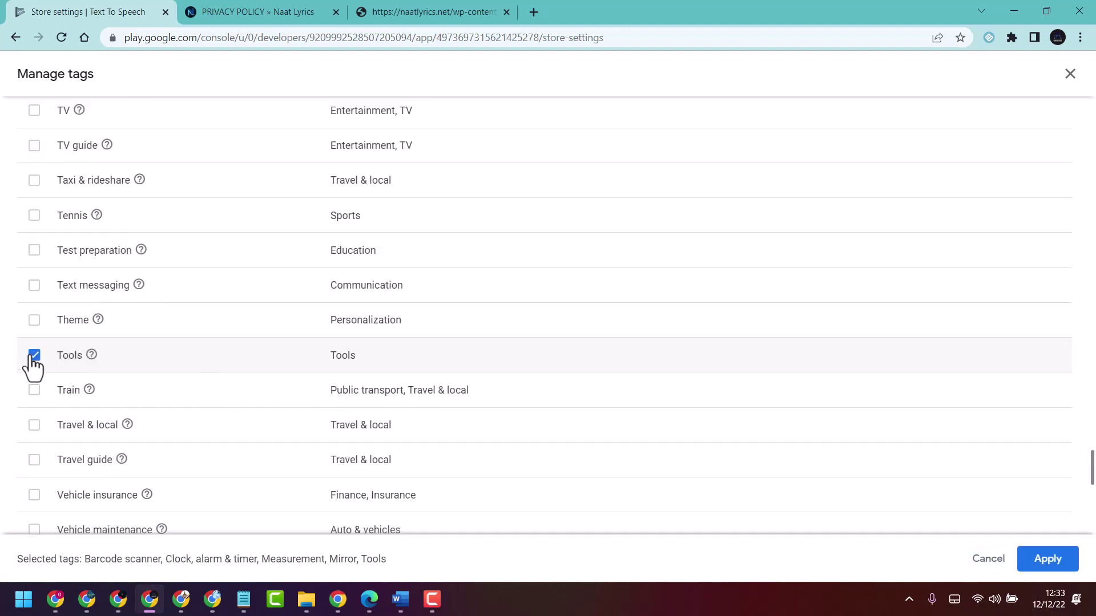
pyautogui.click(1044, 565)
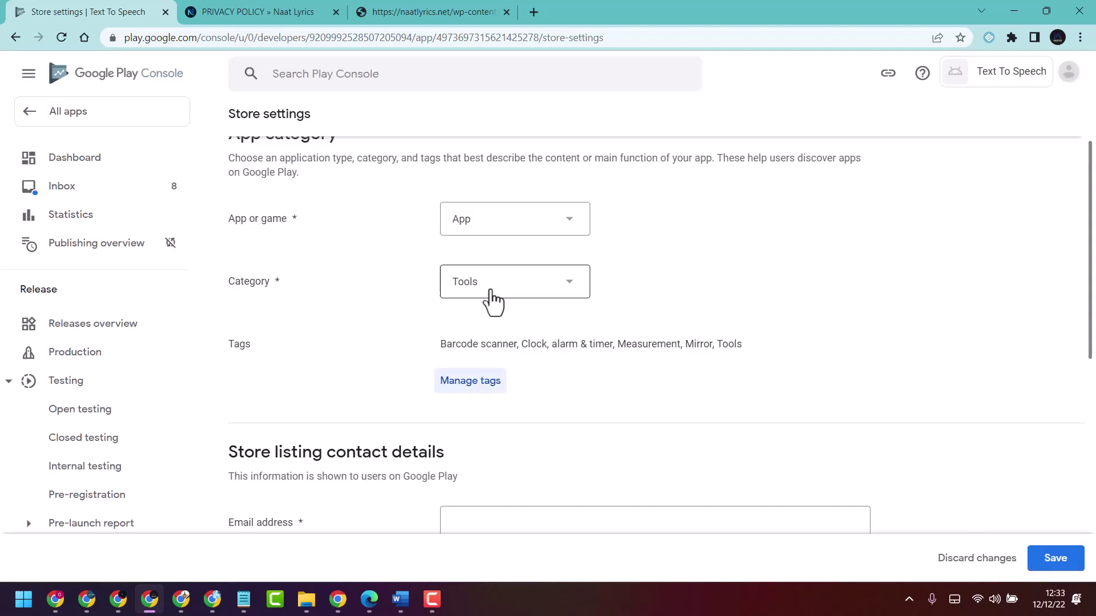
pyautogui.scroll(-3, 489, 301)
# Step: Enter naatlyrics.net as the contact website and save the store settings
pyautogui.click(454, 319)
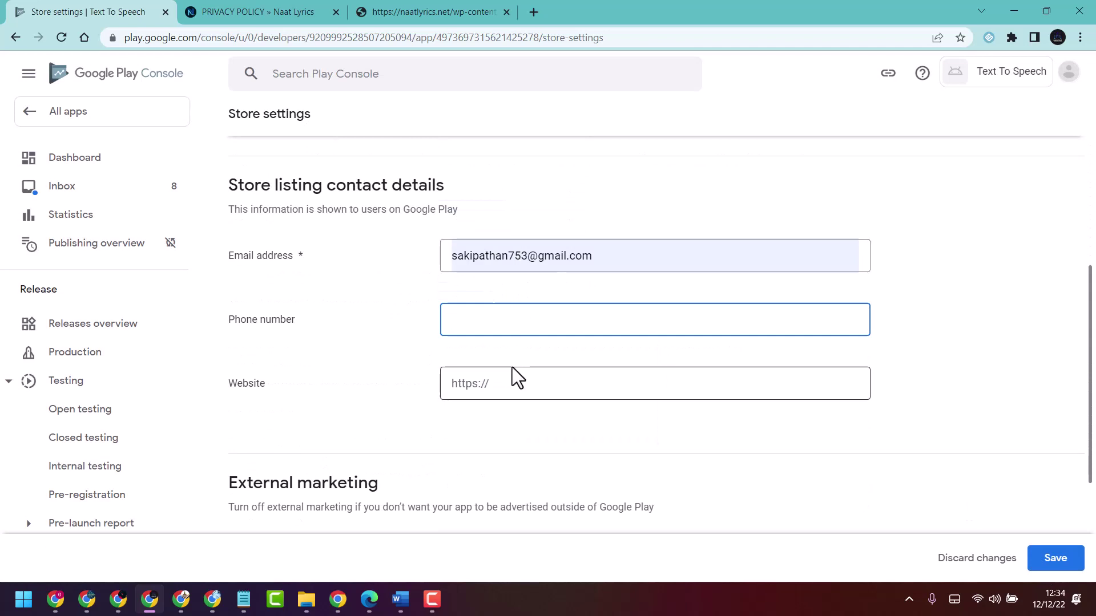
pyautogui.click(467, 385)
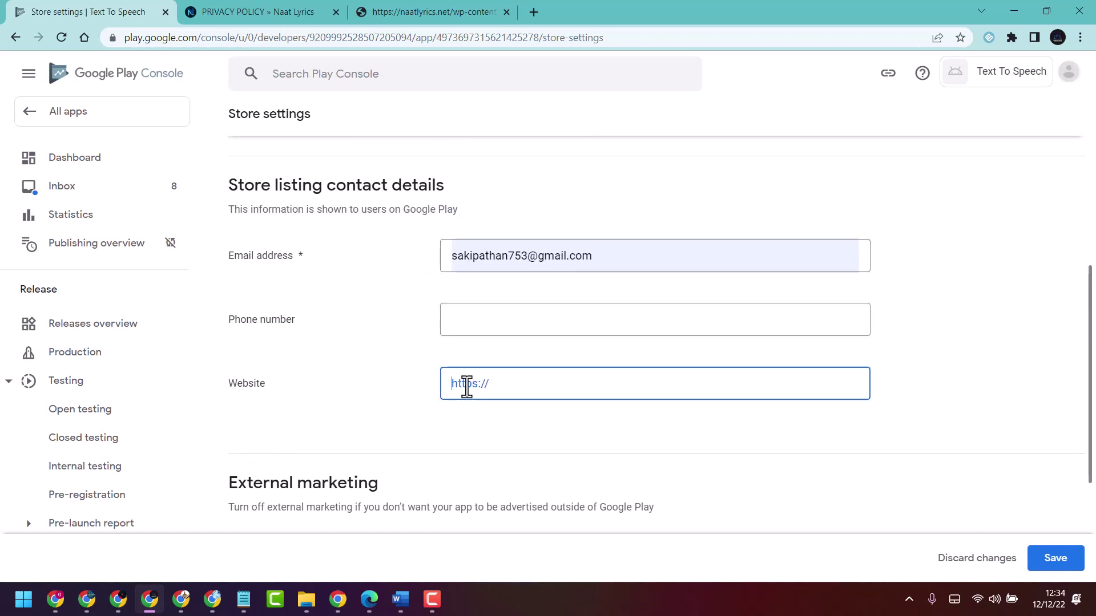
pyautogui.write('naatlyrics.net')
pyautogui.scroll(-3, 466, 386)
pyautogui.scroll(-1, 476, 391)
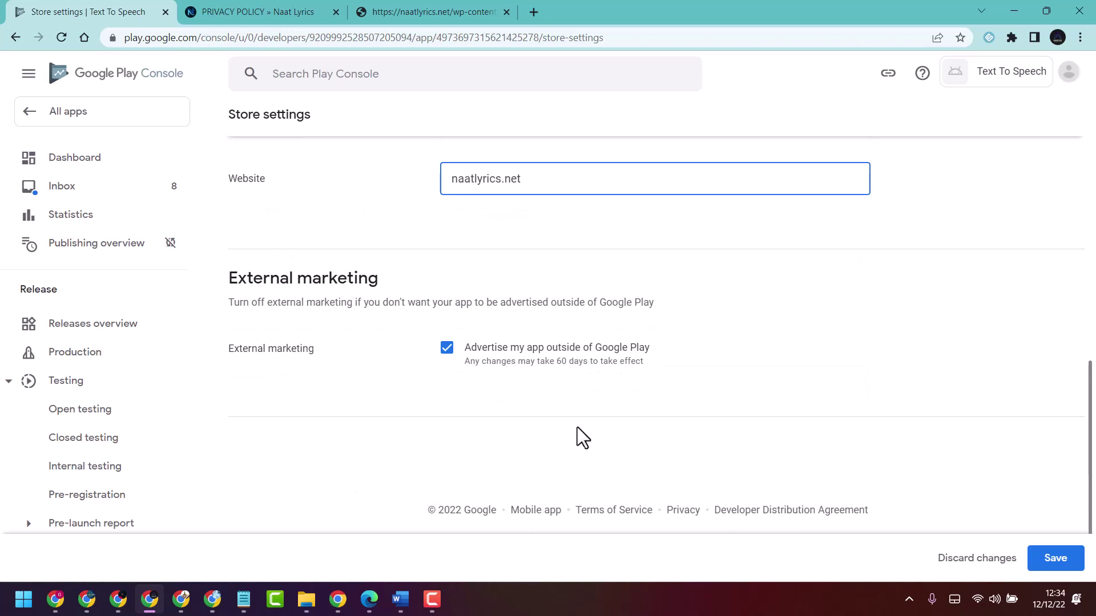
pyautogui.click(1058, 567)
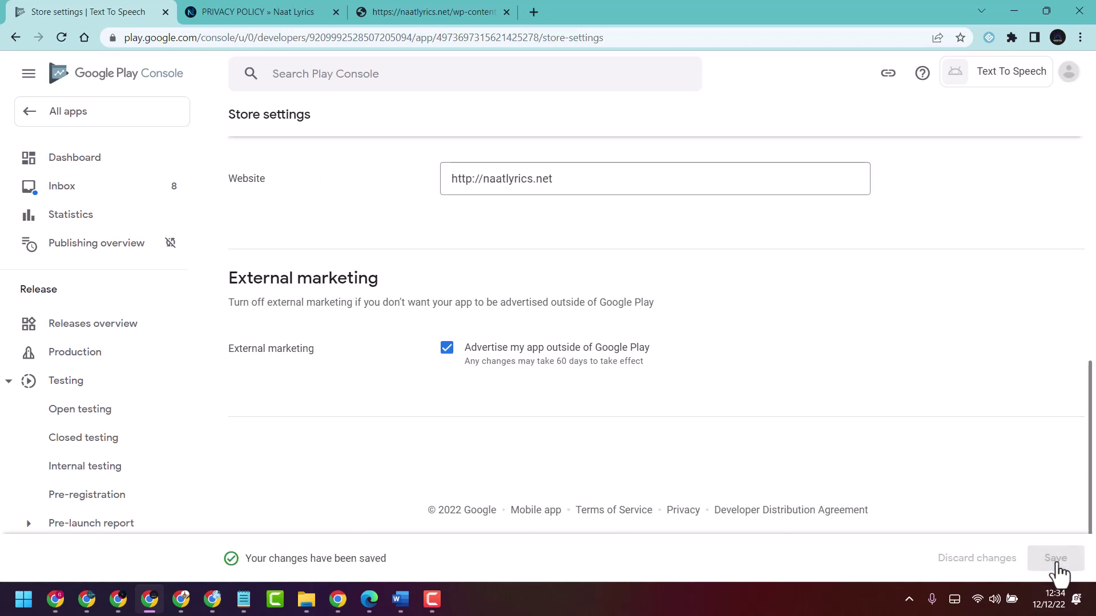
pyautogui.scroll(5, 305, 304)
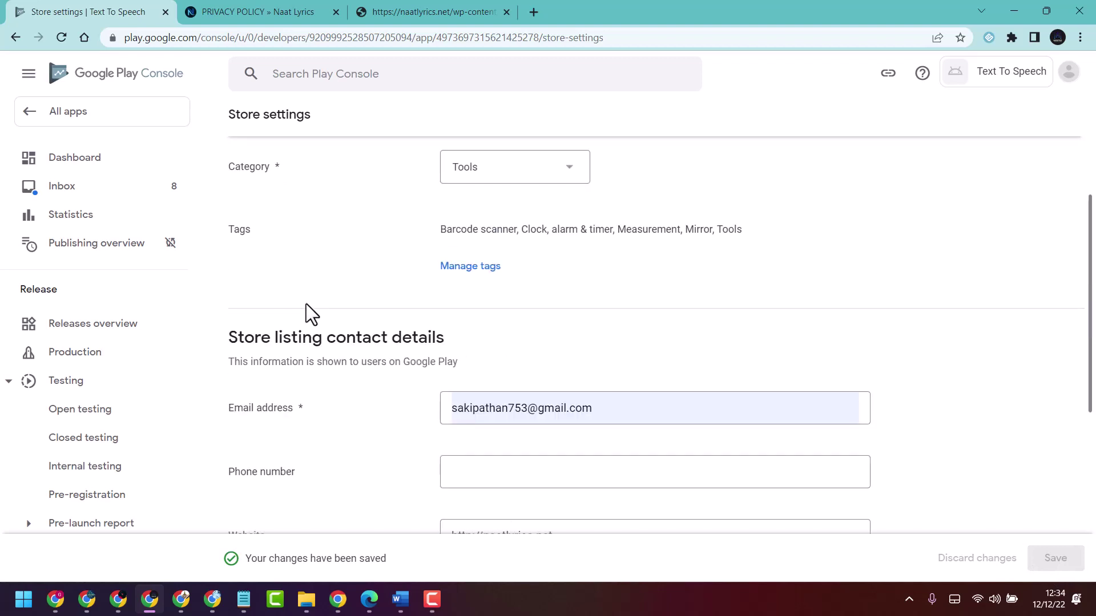
pyautogui.scroll(3, 306, 304)
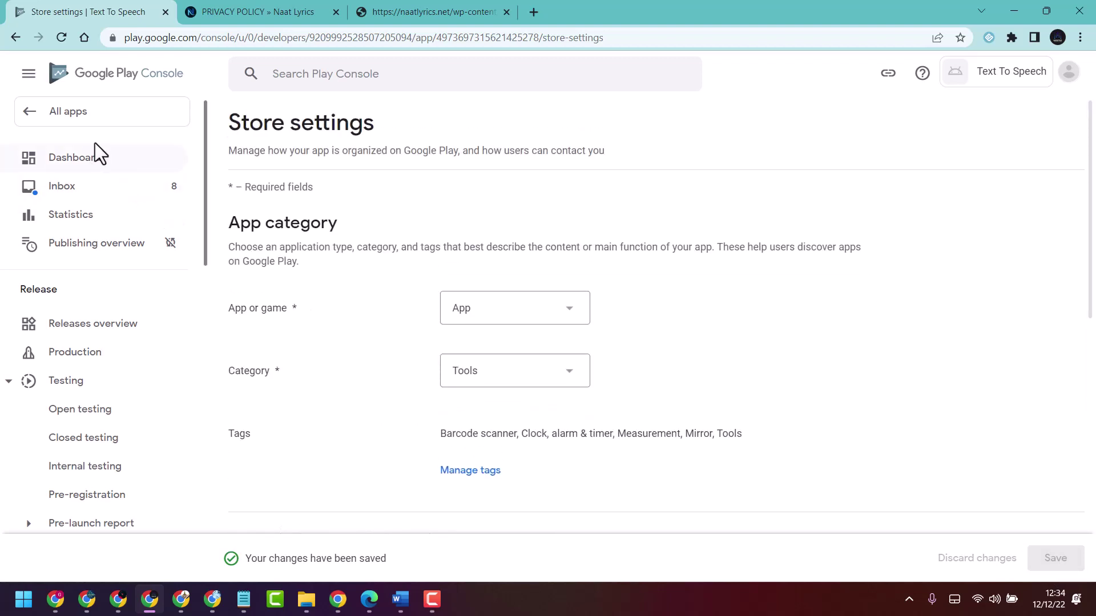
# Step: From the Dashboard, start the 'Set up your store listing' task
pyautogui.click(75, 163)
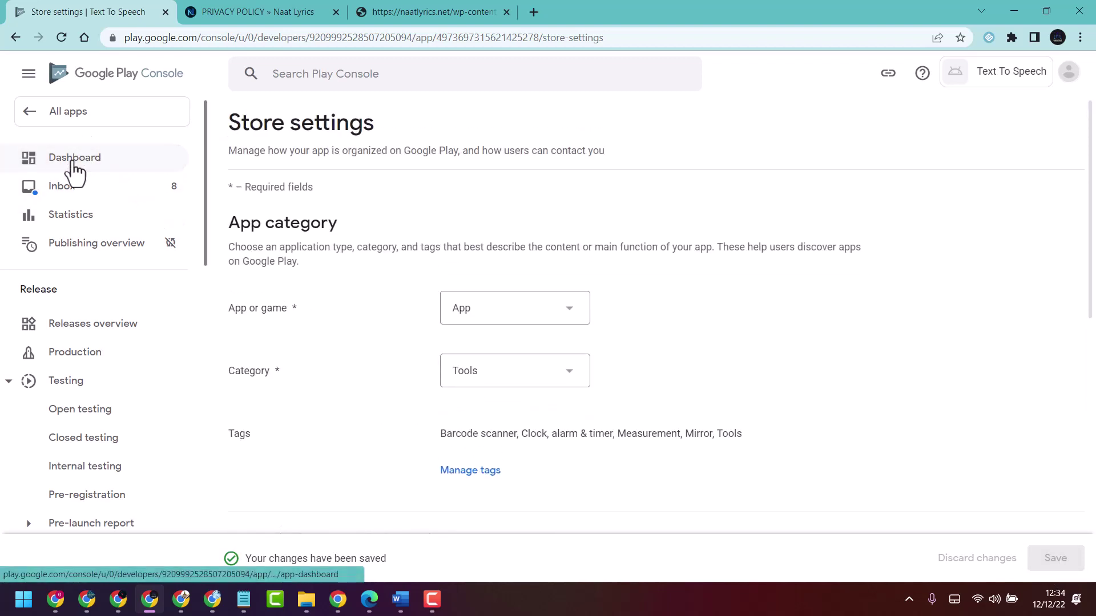
pyautogui.scroll(-3, 701, 340)
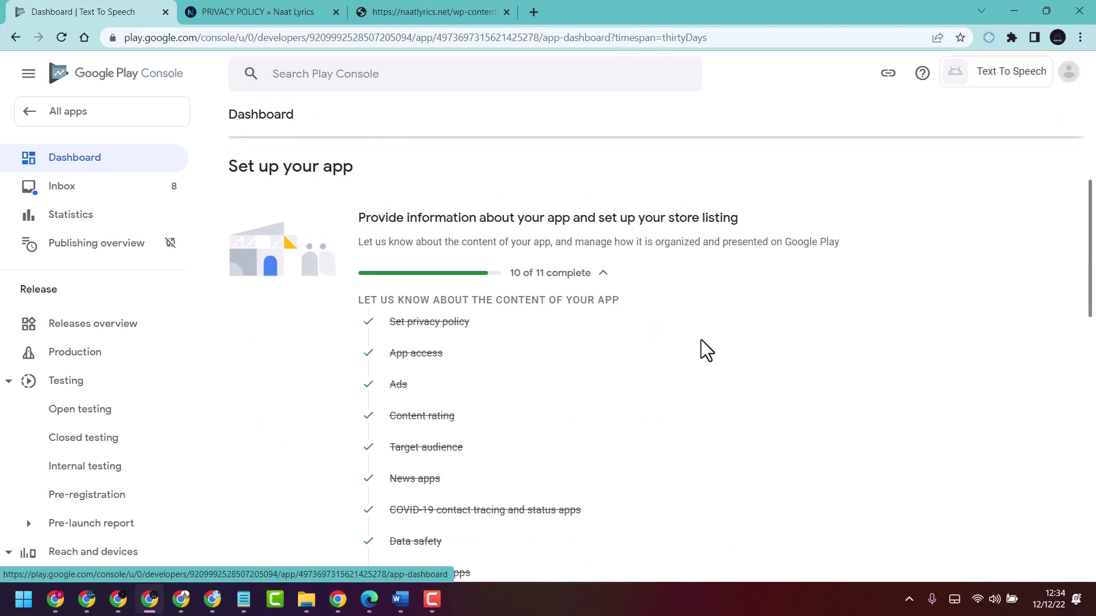
pyautogui.scroll(-3, 702, 340)
pyautogui.scroll(1, 701, 340)
pyautogui.scroll(2, 701, 339)
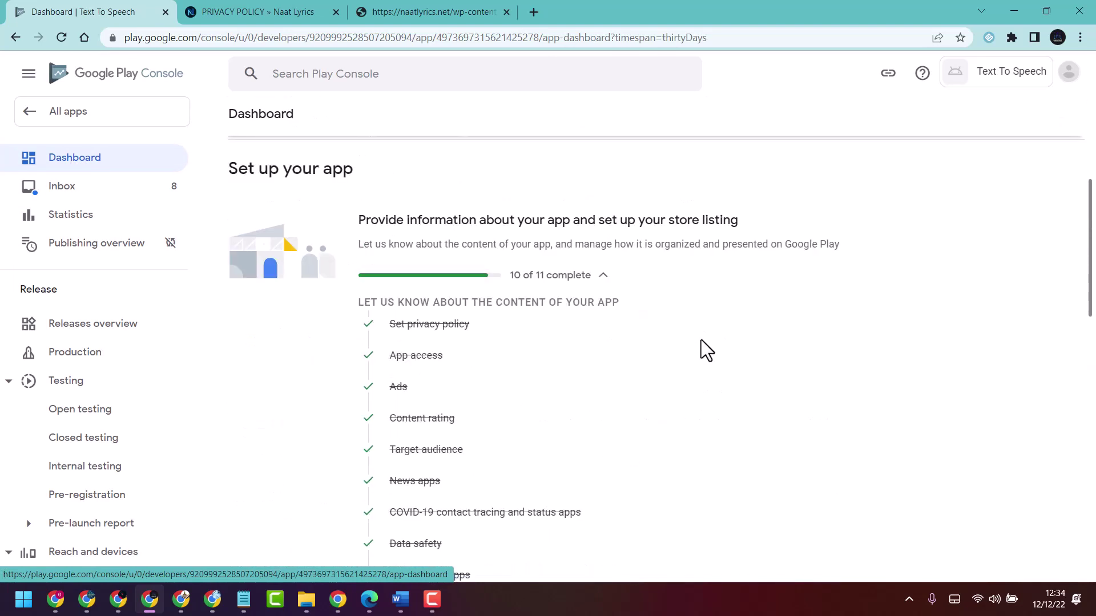
pyautogui.scroll(-1, 546, 275)
pyautogui.scroll(-3, 621, 374)
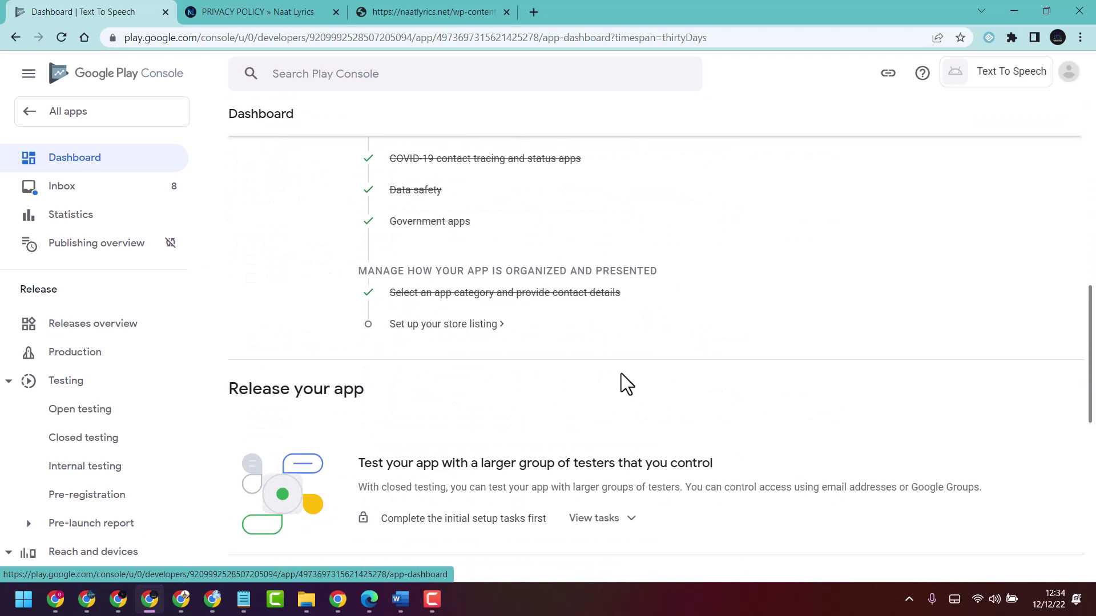
pyautogui.click(412, 329)
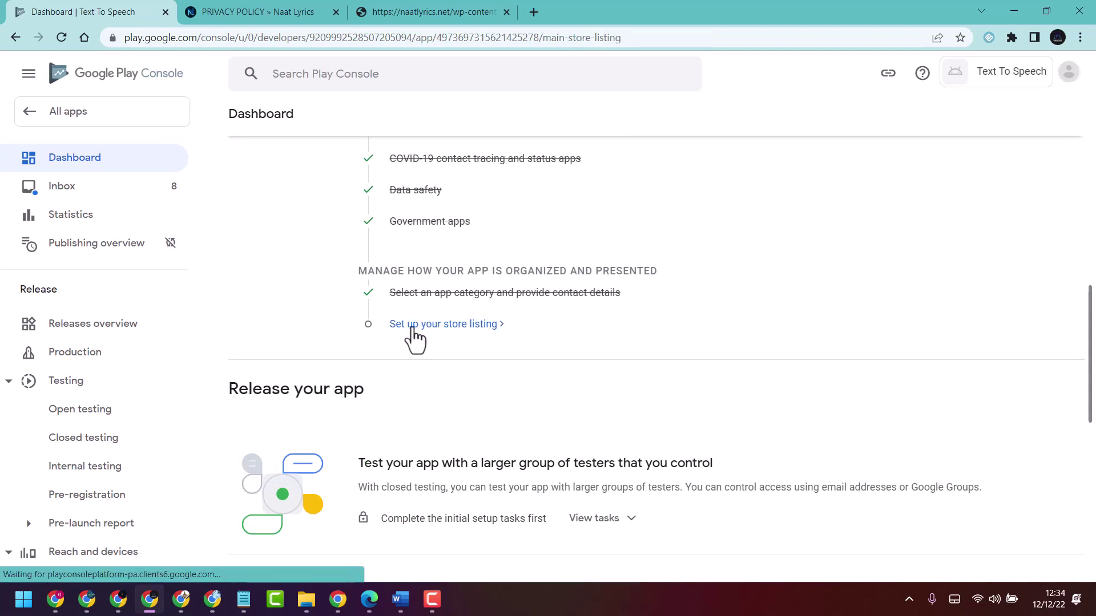
pyautogui.scroll(-3, 602, 349)
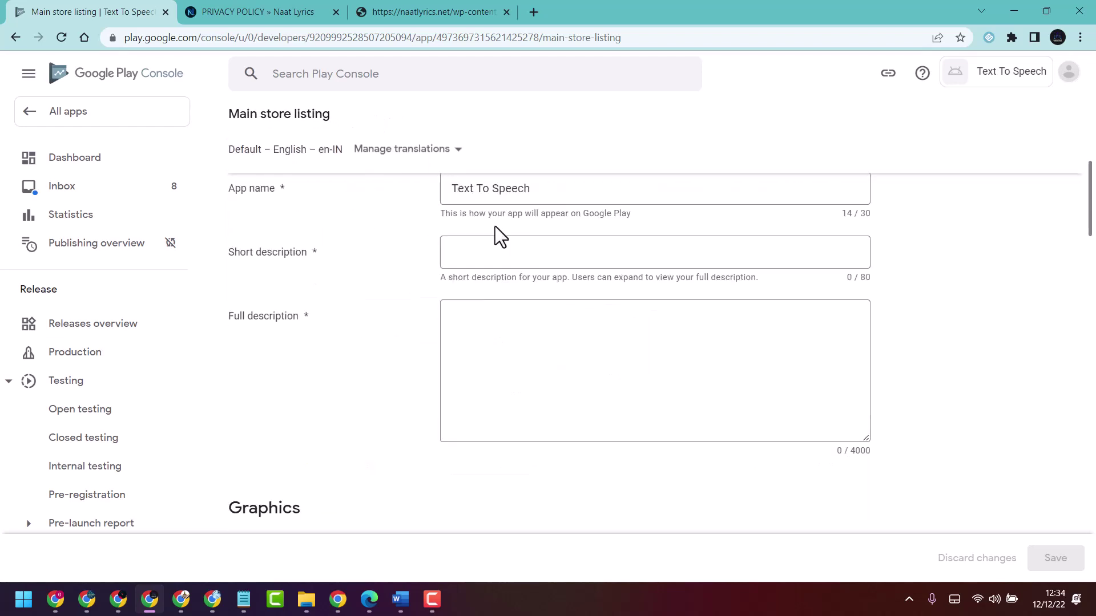
# Step: Copy the first description line about converting text to speech from Notepad
pyautogui.click(501, 189)
pyautogui.tripleClick(502, 188)
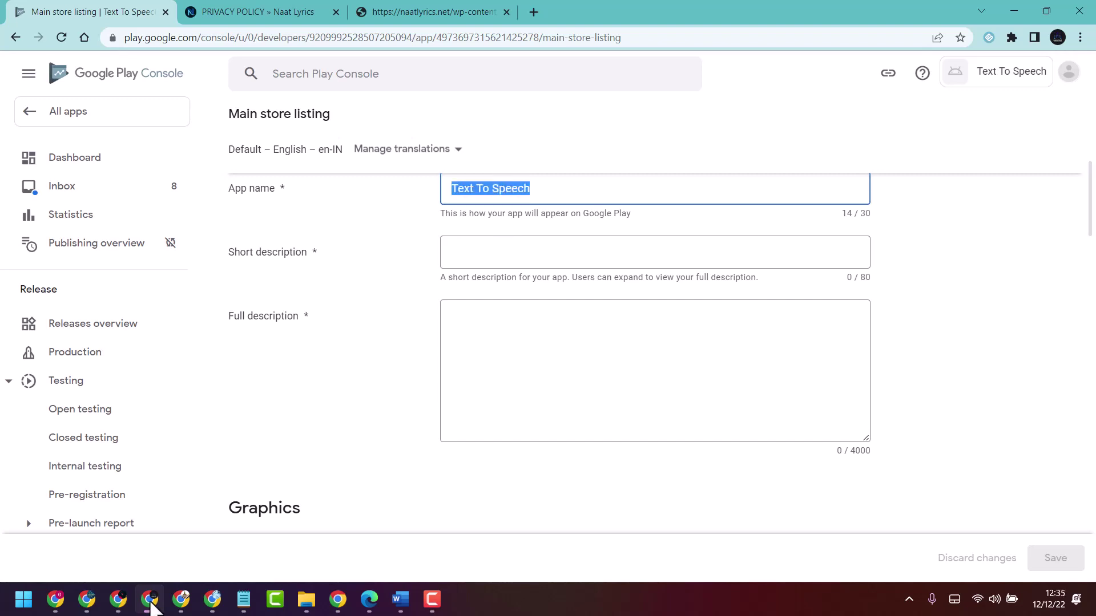
pyautogui.click(460, 258)
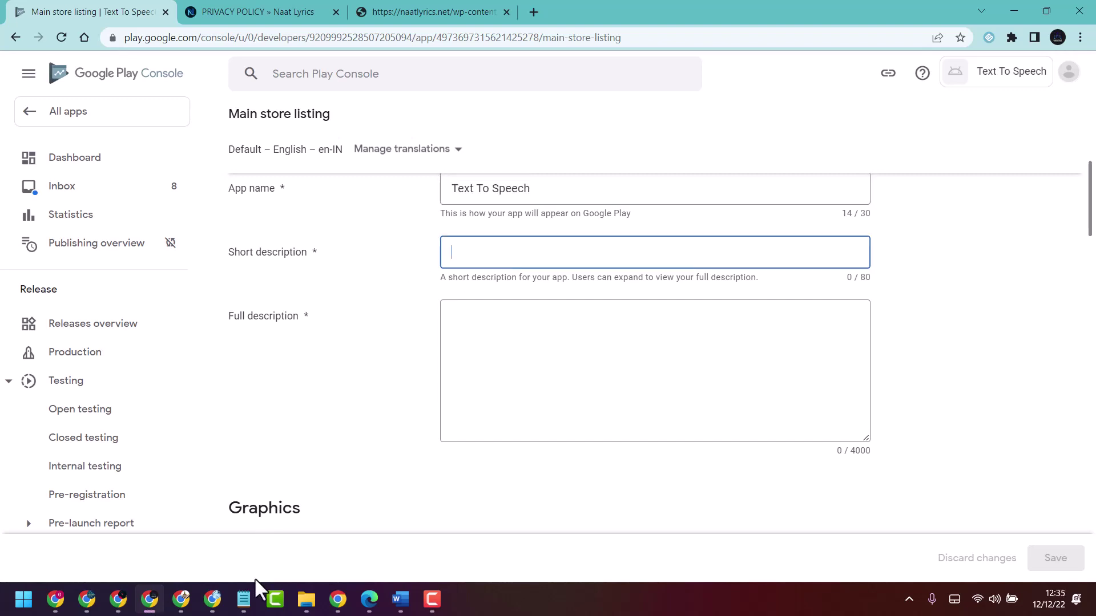
pyautogui.click(244, 599)
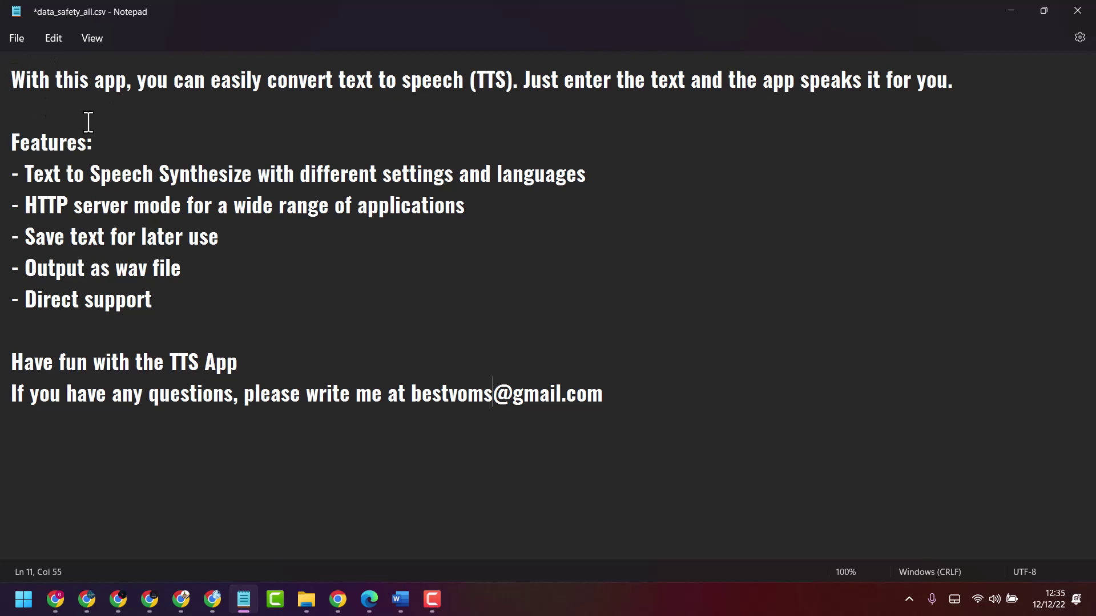
pyautogui.tripleClick(12, 86)
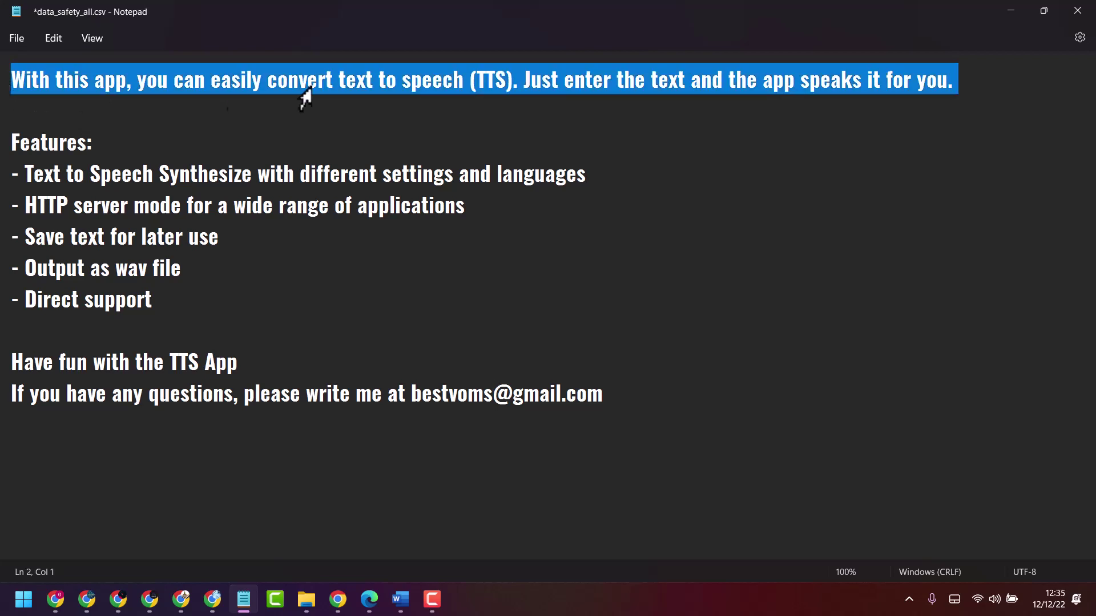
pyautogui.rightClick(922, 87)
pyautogui.click(739, 162)
pyautogui.click(390, 130)
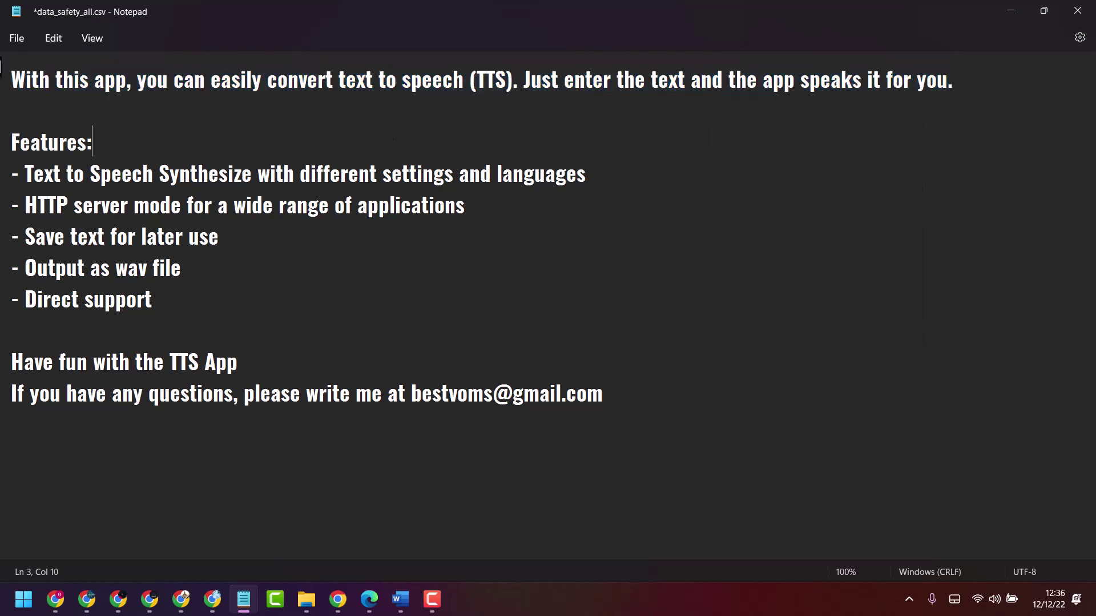
pyautogui.tripleClick(5, 81)
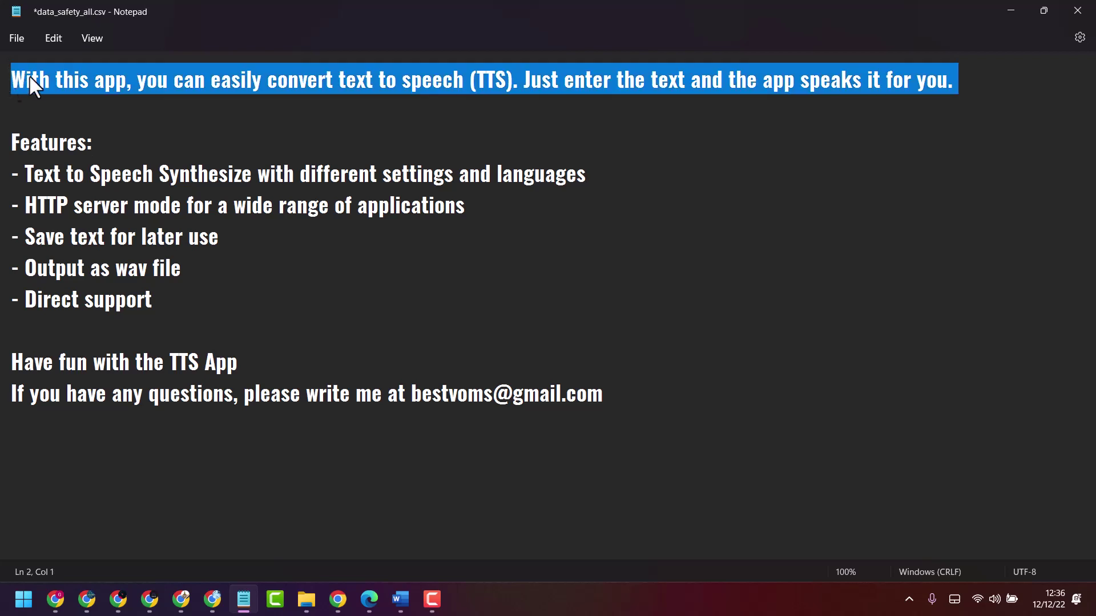
pyautogui.rightClick(29, 75)
pyautogui.click(82, 149)
# Step: Paste the line into Short description and select the overlong text to trim it to 80 characters
pyautogui.click(151, 599)
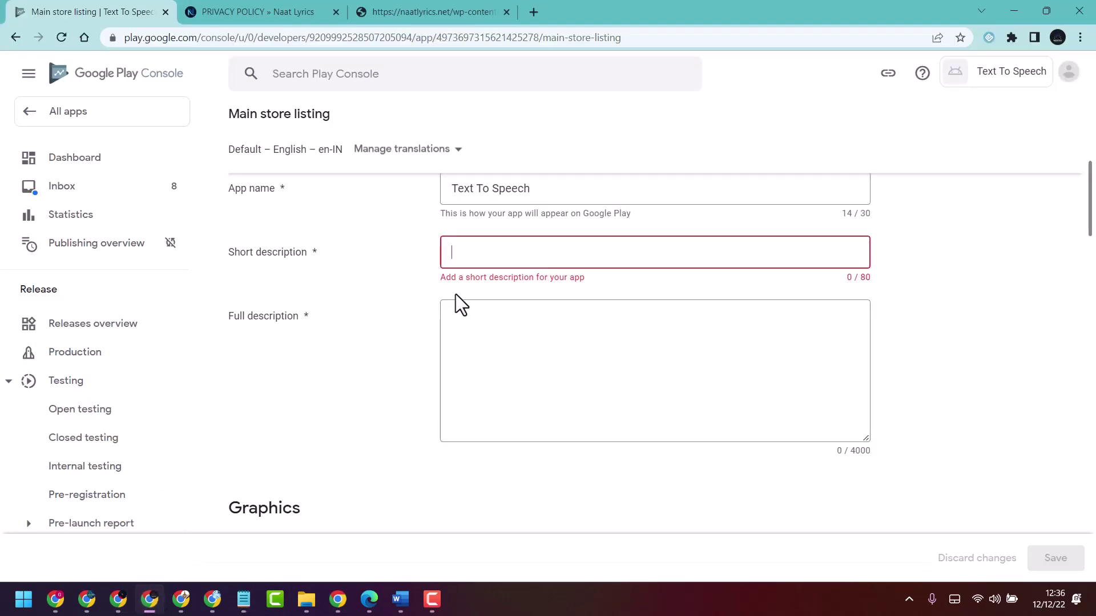
pyautogui.rightClick(473, 260)
pyautogui.click(516, 366)
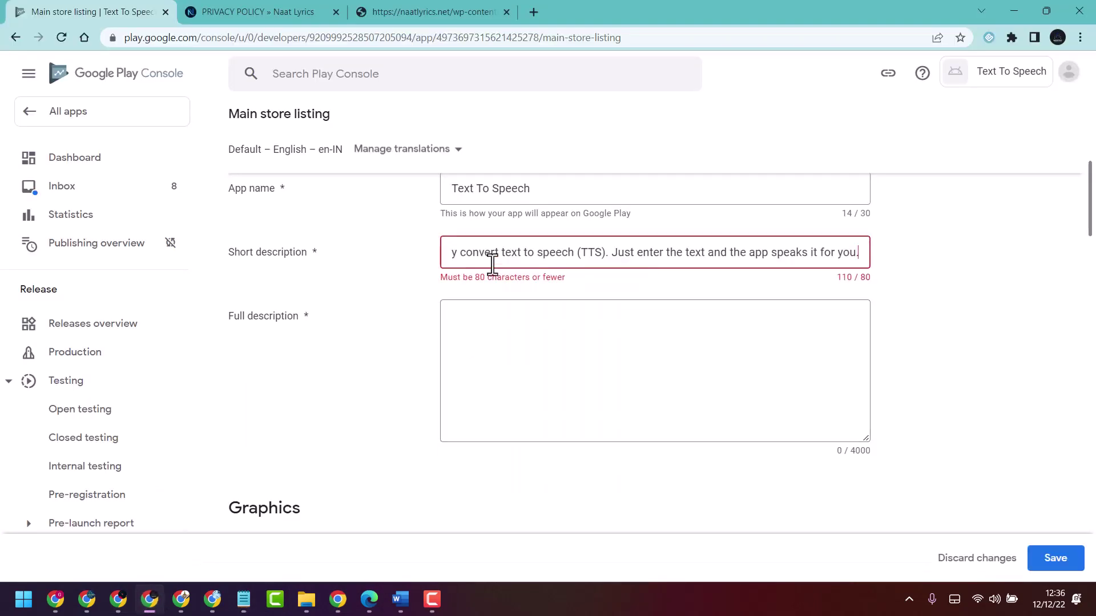
pyautogui.click(560, 330)
pyautogui.click(861, 281)
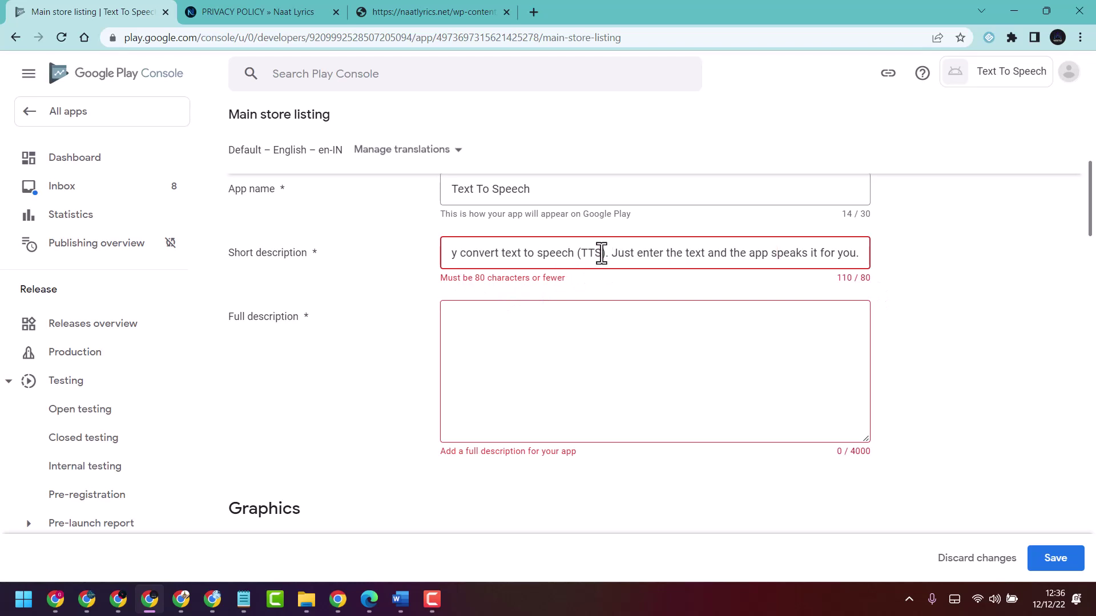
pyautogui.scroll(1, 583, 262)
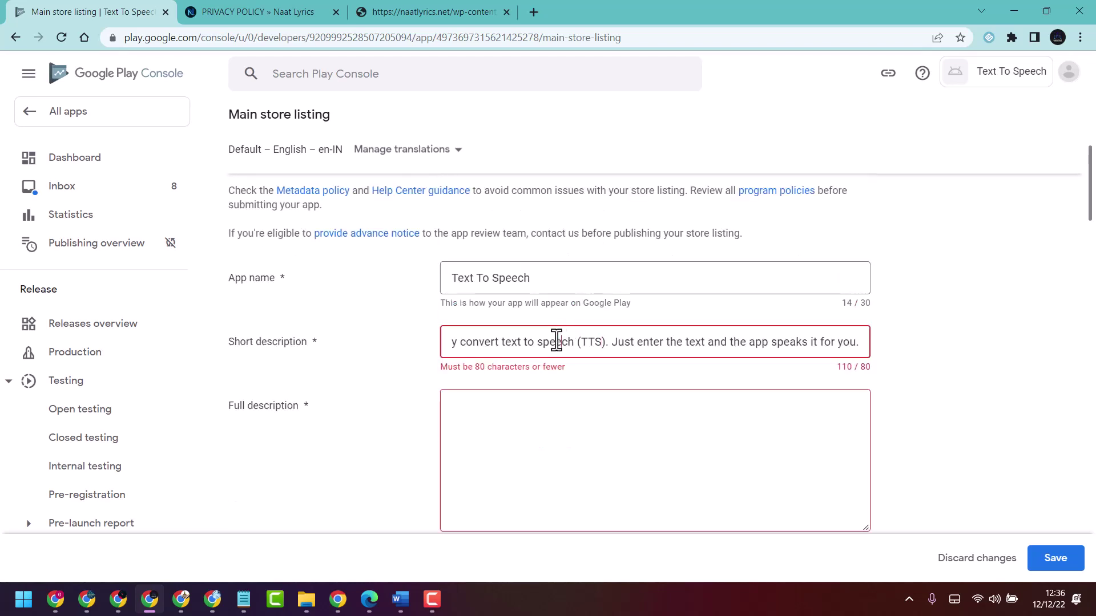
pyautogui.moveTo(556, 340); pyautogui.dragTo(411, 350)
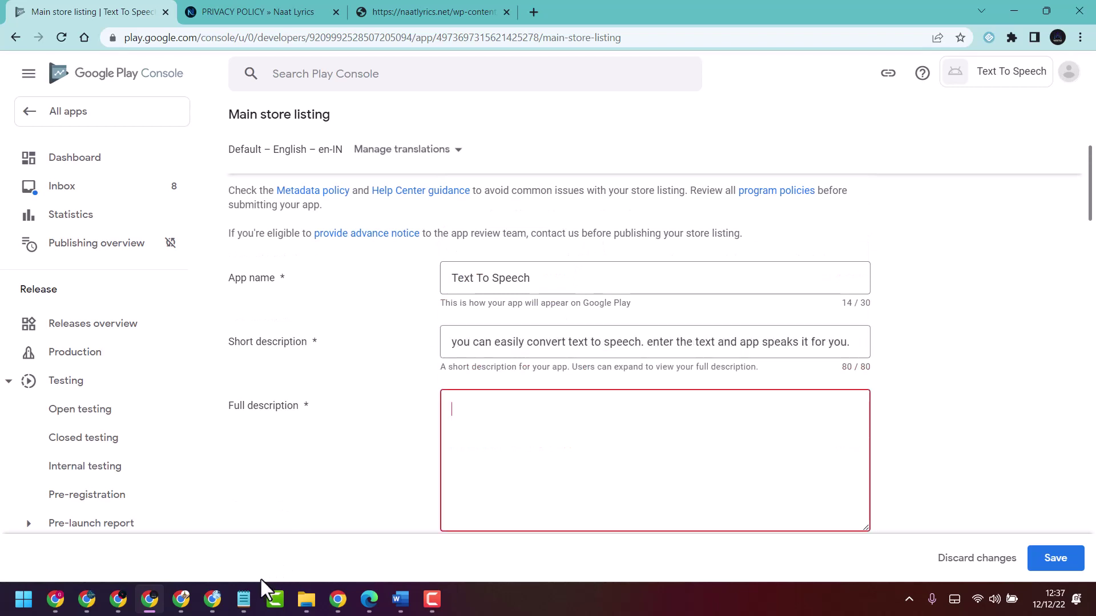
# Step: Copy the entire app description with its features list from Notepad
pyautogui.click(243, 600)
pyautogui.click(35, 98)
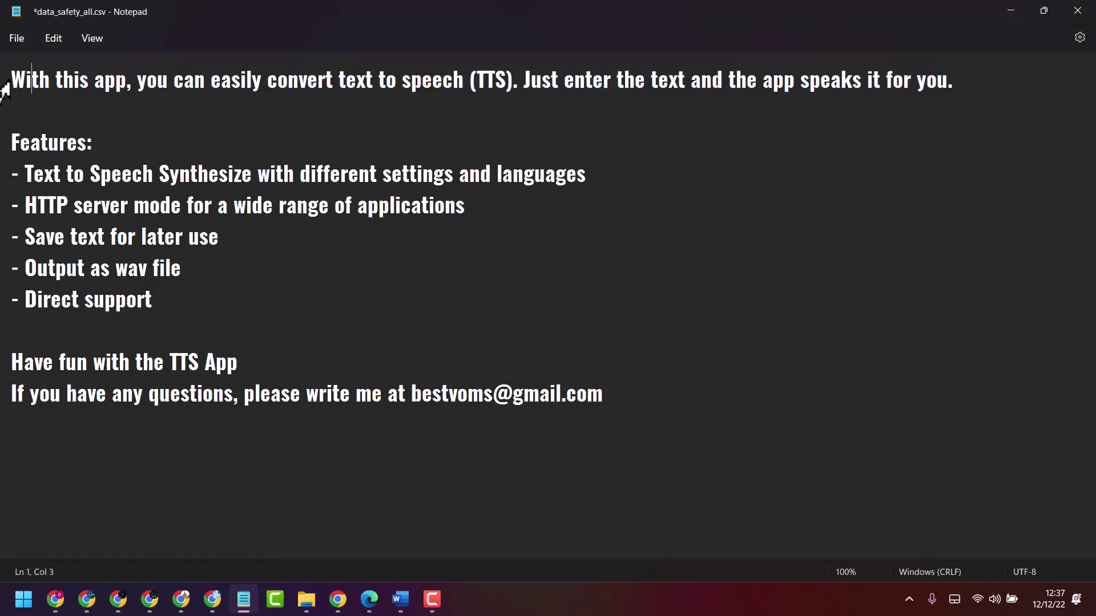
pyautogui.click(4, 86)
pyautogui.moveTo(640, 458)
pyautogui.mouseDown()
pyautogui.moveTo(49, 174)
pyautogui.moveTo(4, 70)
pyautogui.mouseUp()
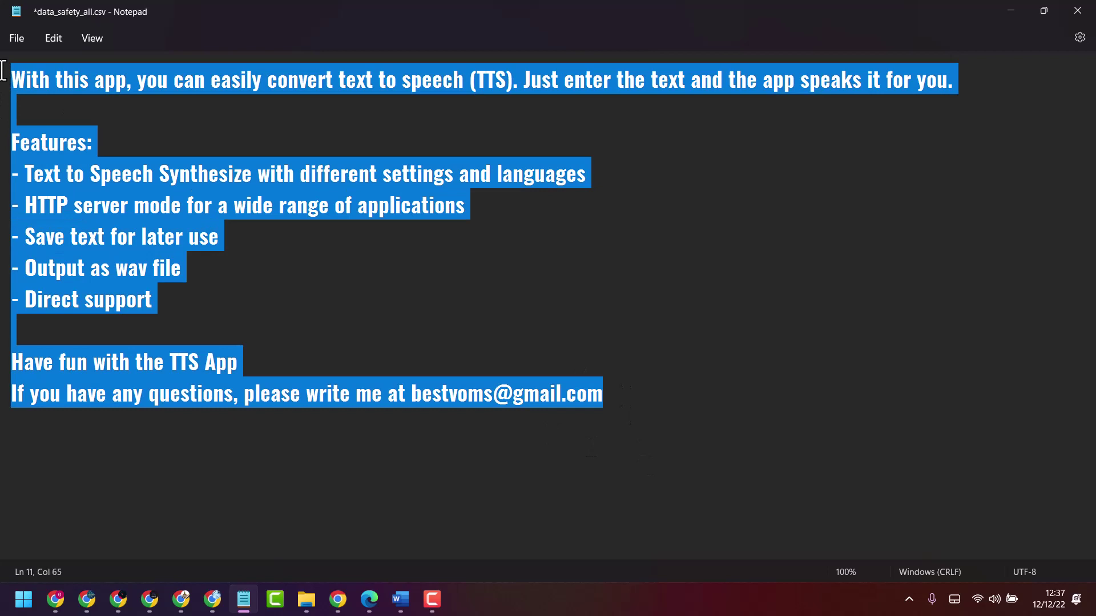
pyautogui.rightClick(53, 125)
pyautogui.click(84, 198)
# Step: Paste the complete description into the Full description field (395/4000 characters)
pyautogui.click(149, 600)
pyautogui.rightClick(469, 416)
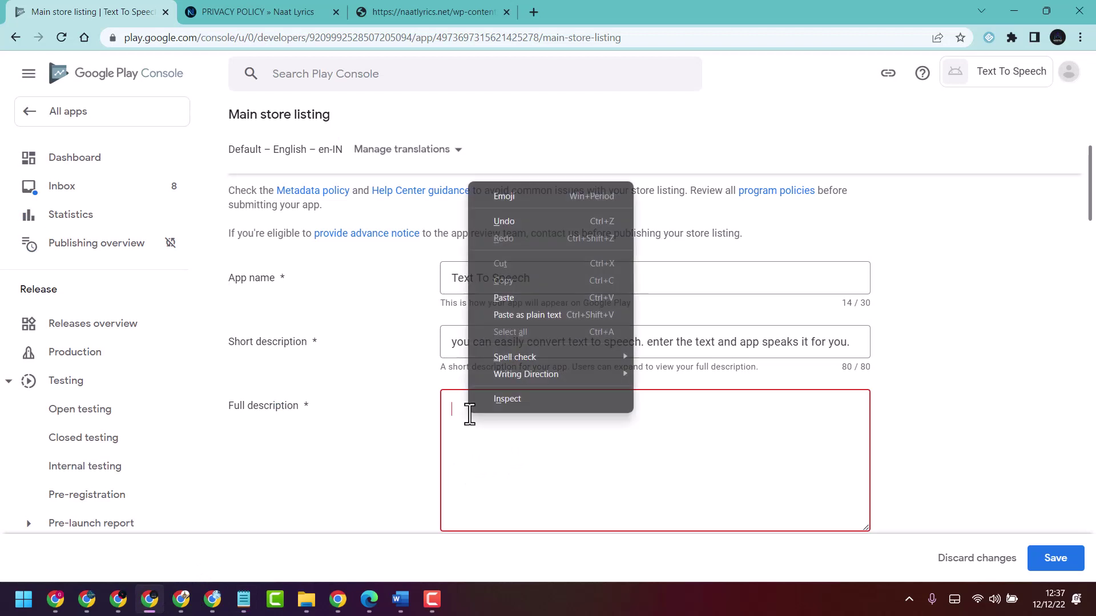
pyautogui.click(502, 295)
pyautogui.scroll(-1, 496, 394)
pyautogui.scroll(-1, 309, 323)
pyautogui.scroll(-2, 308, 323)
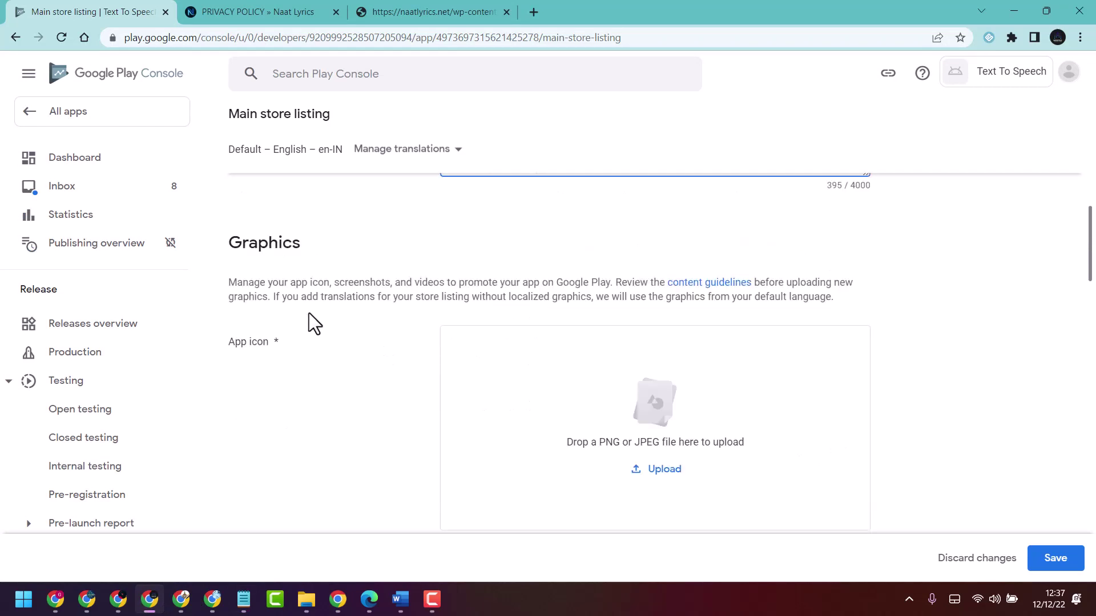
pyautogui.scroll(-1, 308, 323)
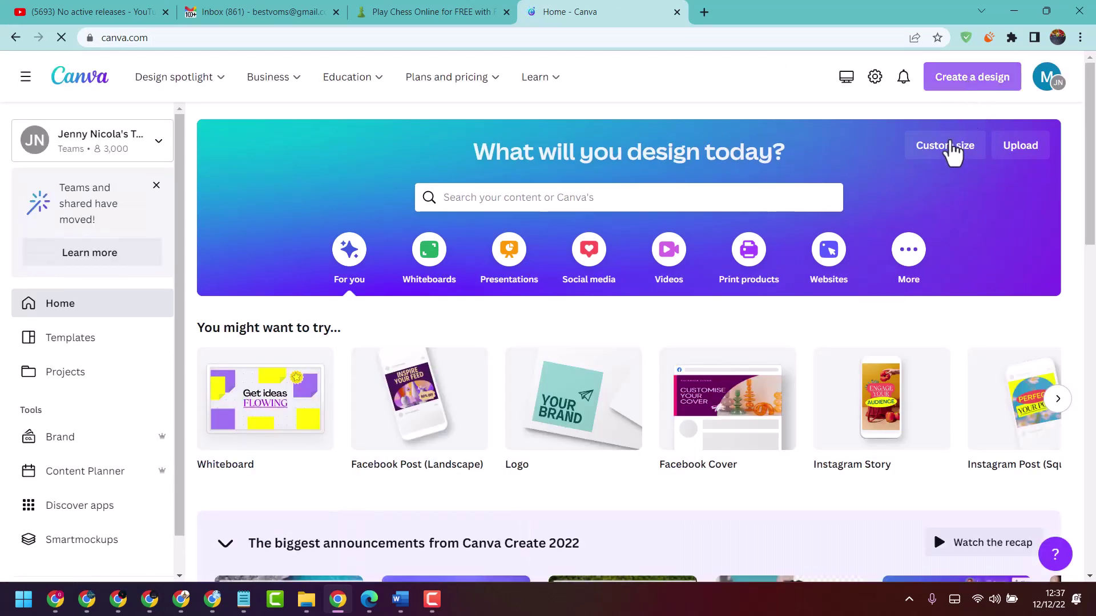
# Step: Create a custom-size Canva design with 512 px width and height
pyautogui.click(924, 154)
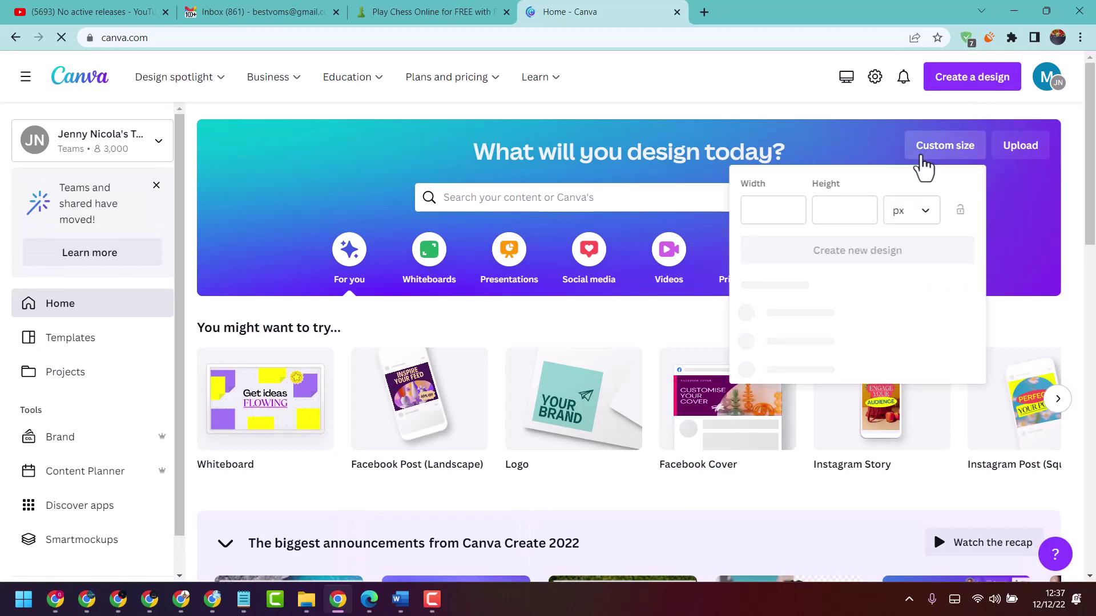
pyautogui.click(770, 211)
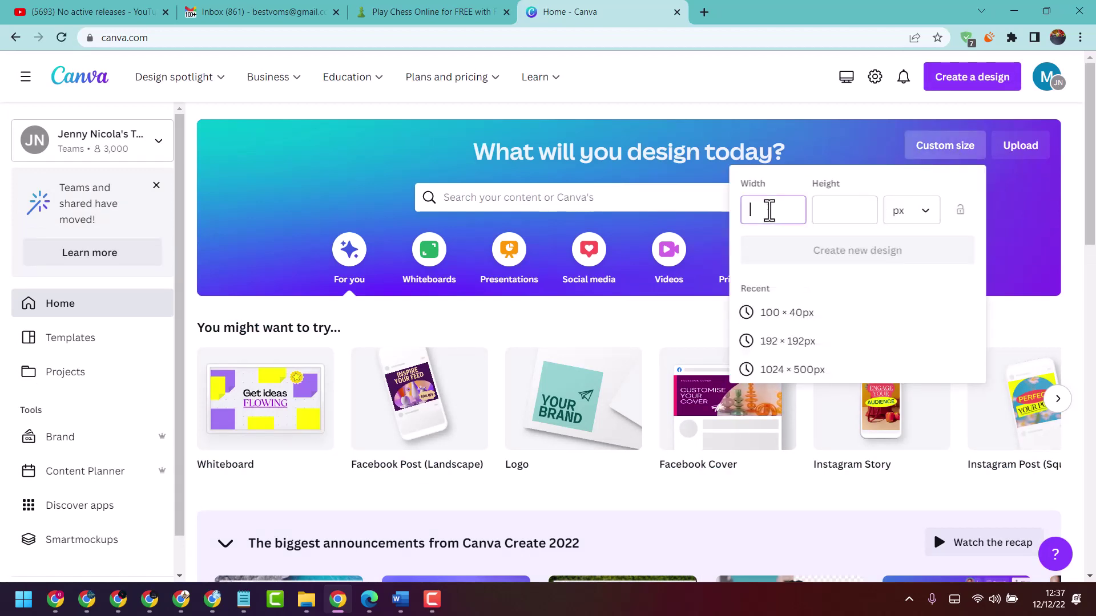
pyautogui.write('512')
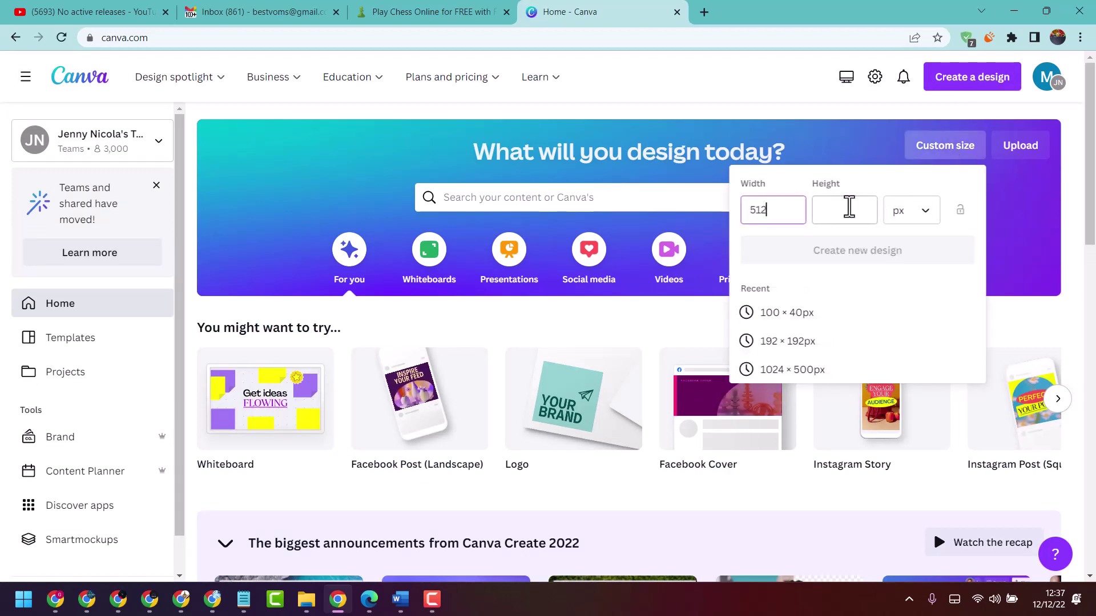
pyautogui.click(853, 210)
pyautogui.write('1')
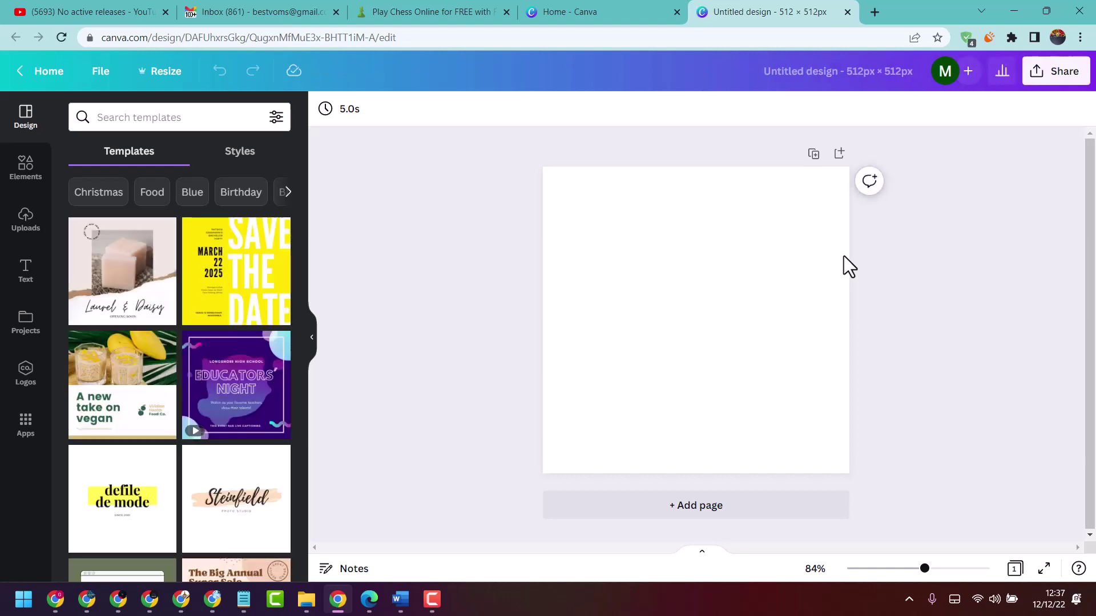
# Step: Search templates for tts and apply the dark Sound Wave music logo template
pyautogui.click(154, 121)
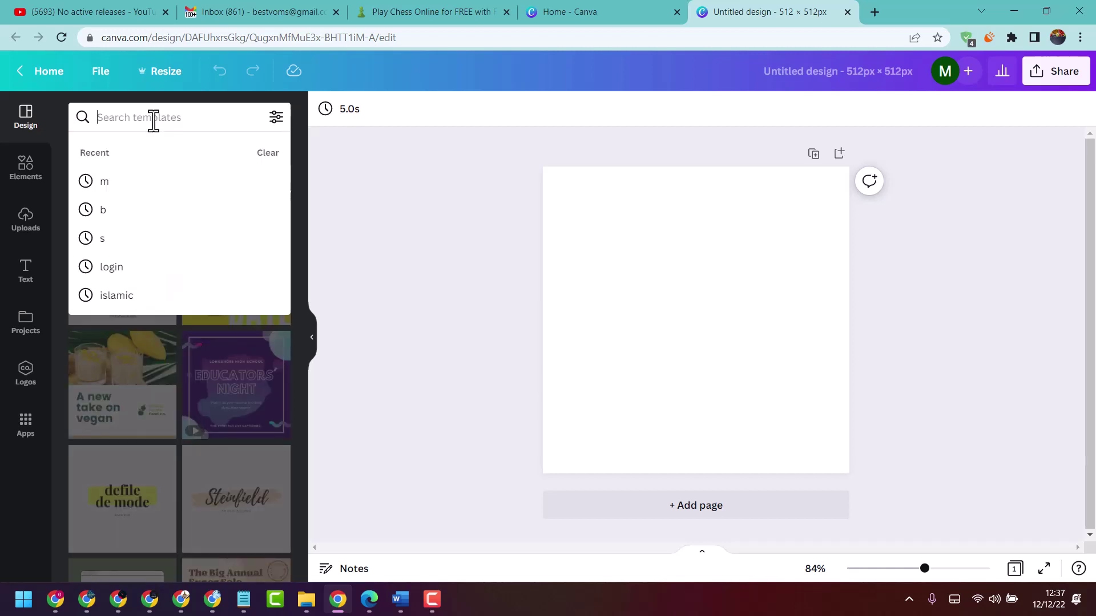
pyautogui.click(153, 118)
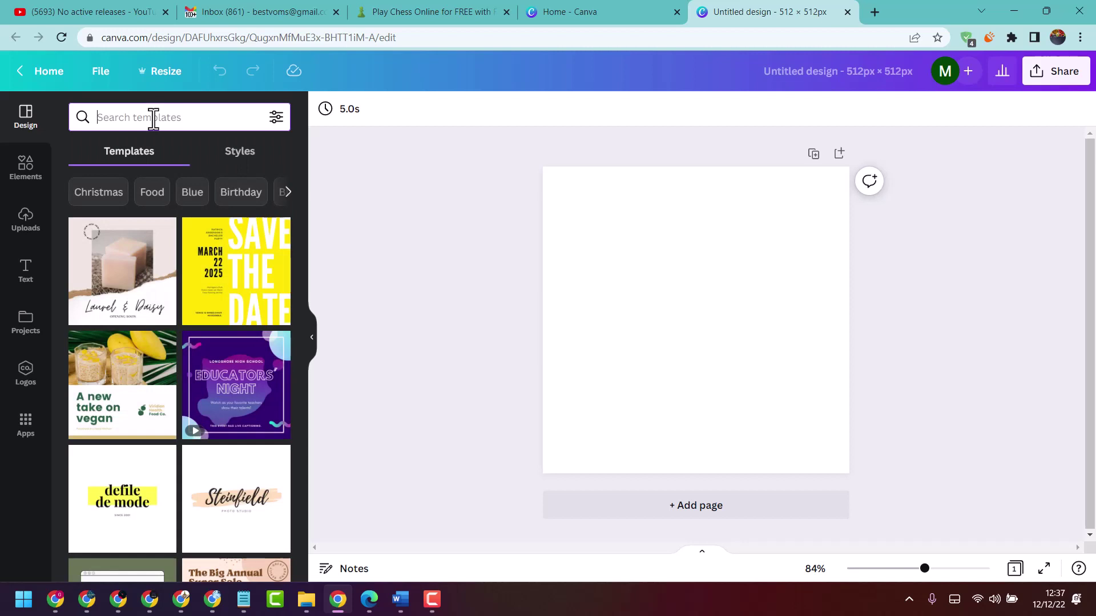
pyautogui.write('tts')
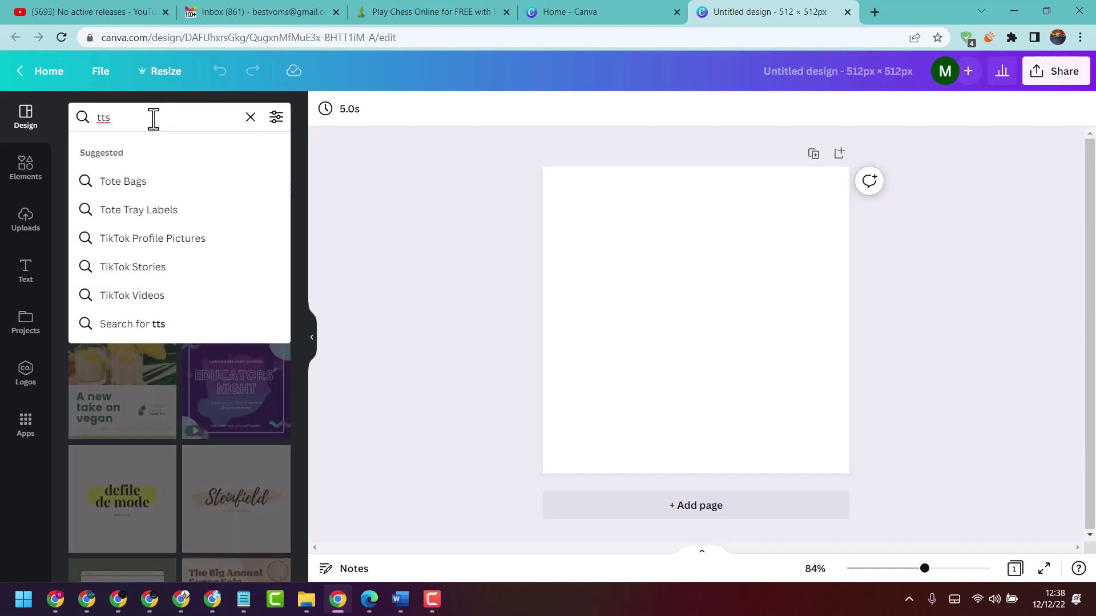
pyautogui.press('Return')
pyautogui.click(227, 231)
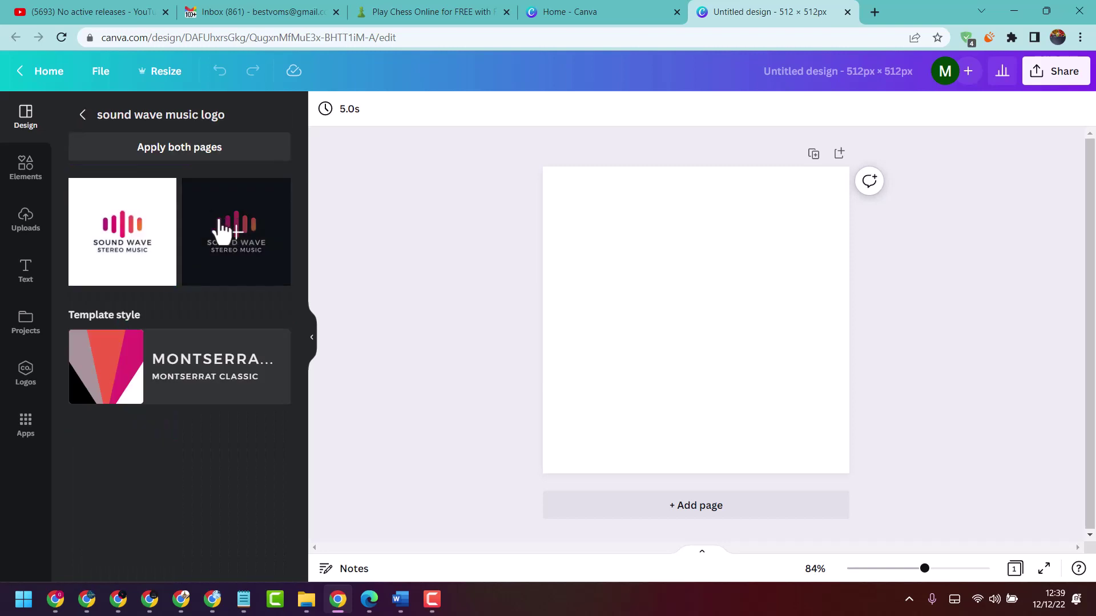
pyautogui.click(203, 238)
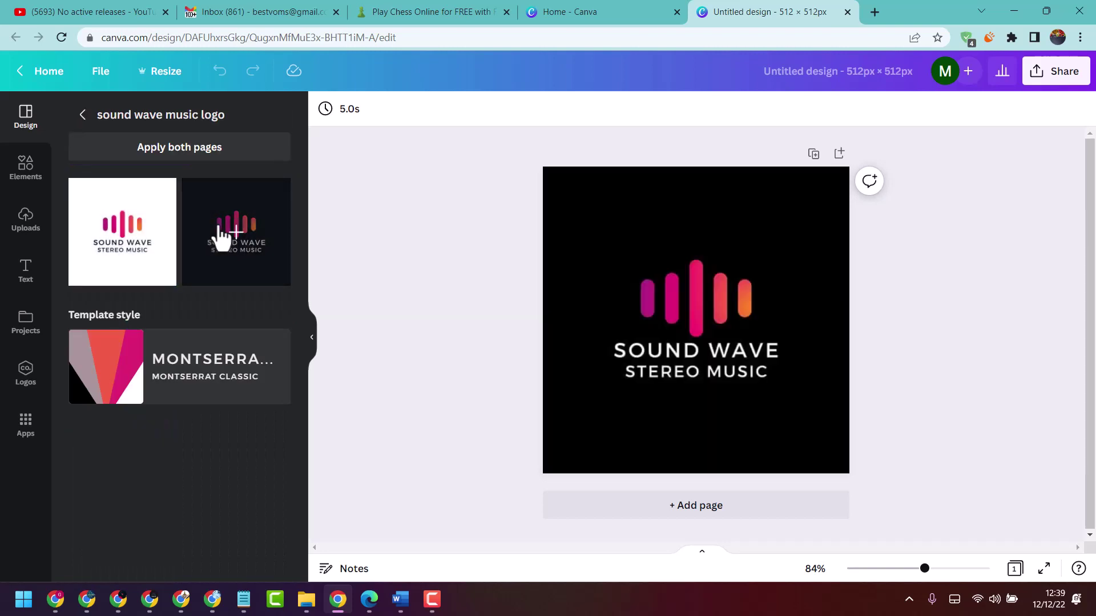
# Step: Change the heading to TECH TO SPEECH and the STEREO MUSIC line to TTS
pyautogui.click(712, 361)
pyautogui.click(691, 348)
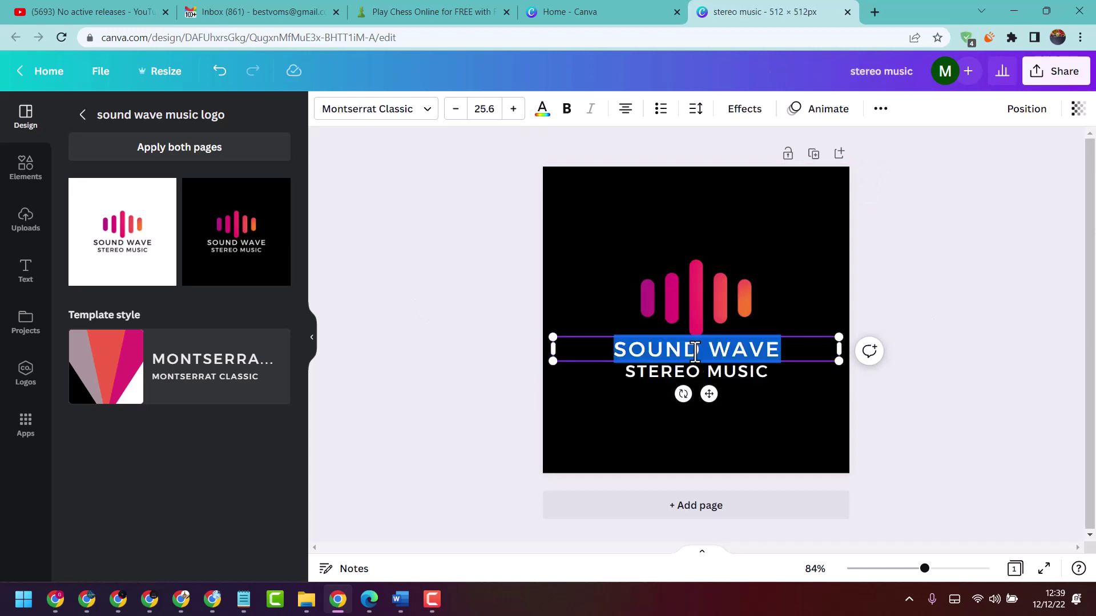
pyautogui.press('BackSpace')
pyautogui.write('TE')
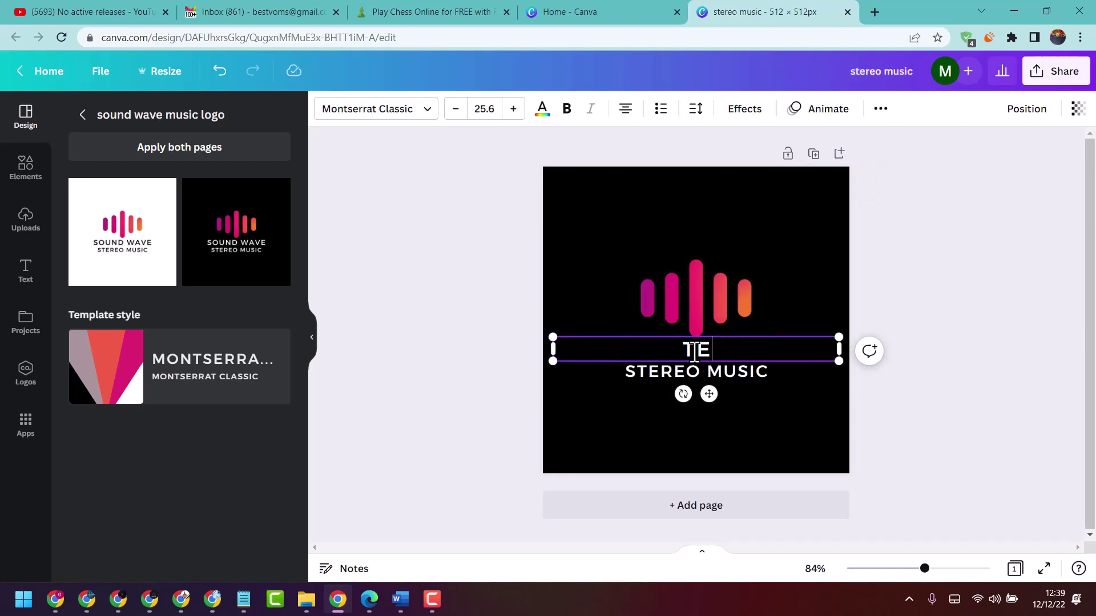
pyautogui.write('CH TO ')
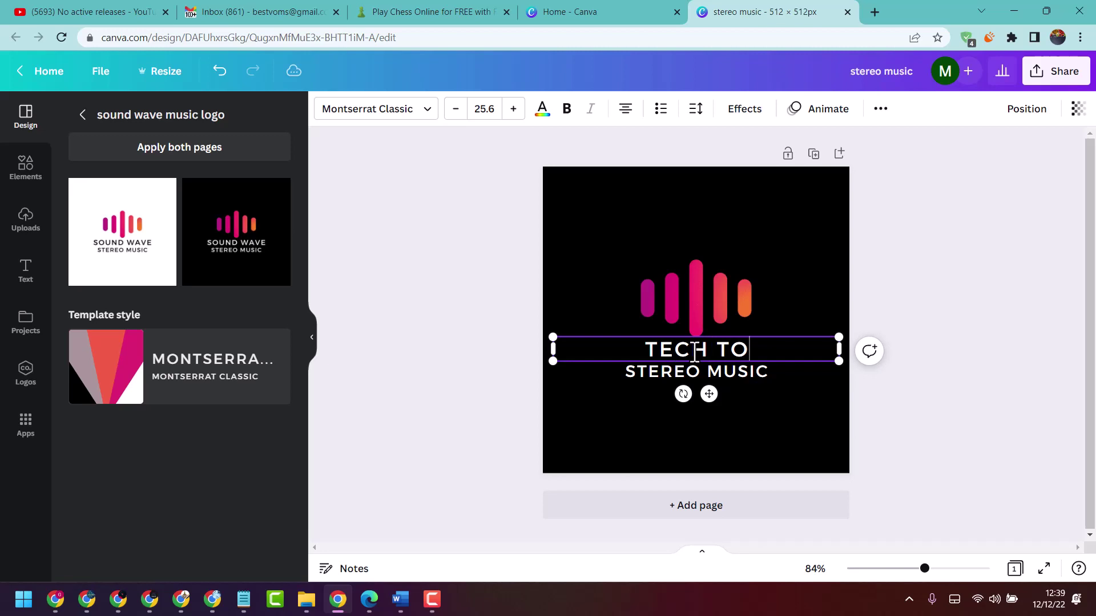
pyautogui.write('SPE')
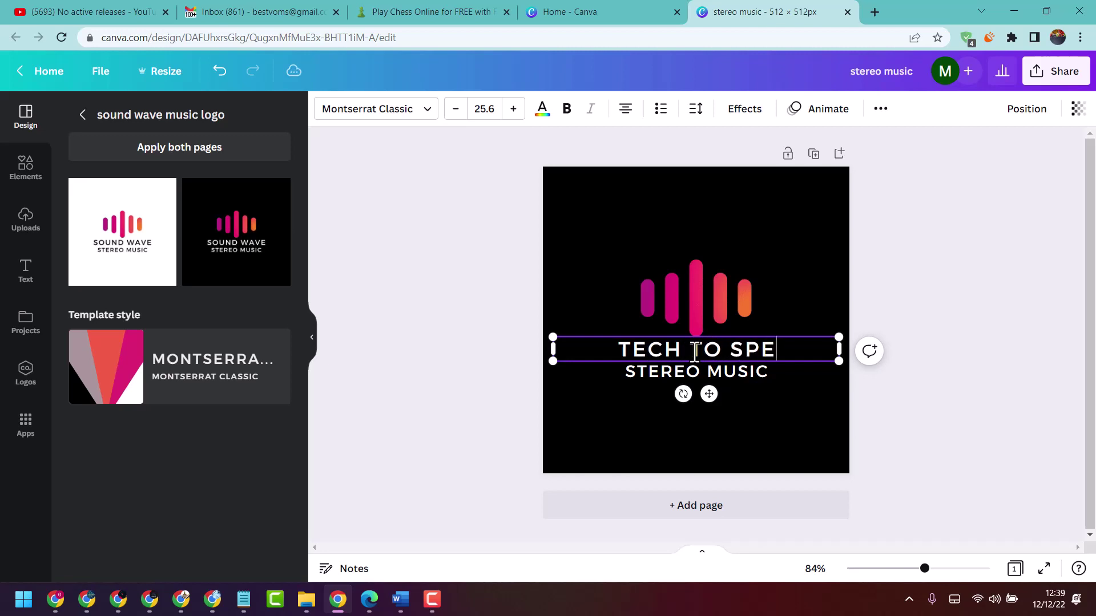
pyautogui.write('ECH')
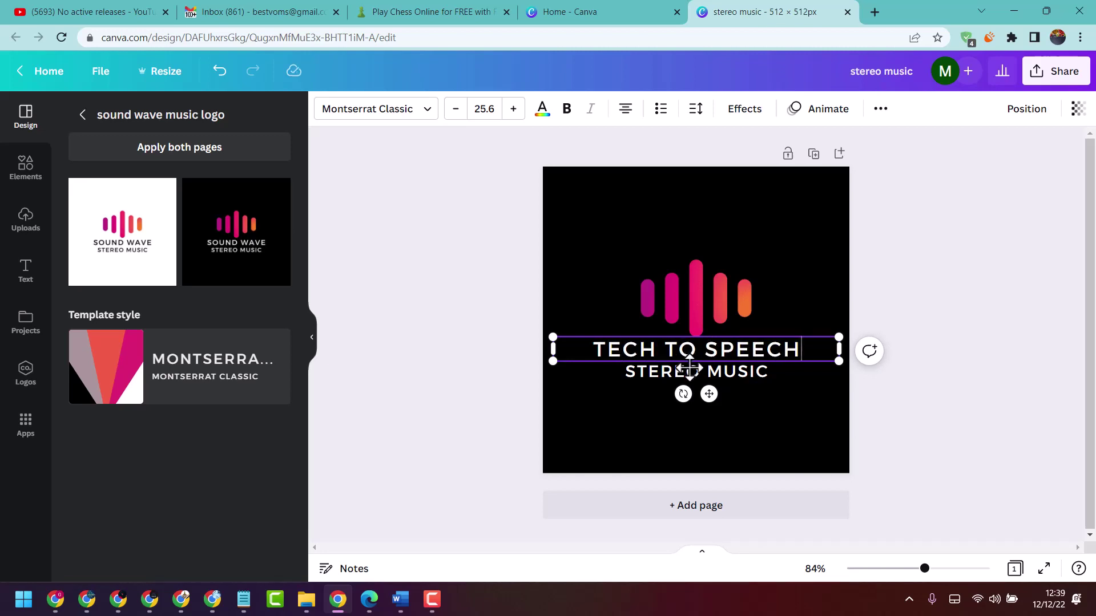
pyautogui.click(684, 372)
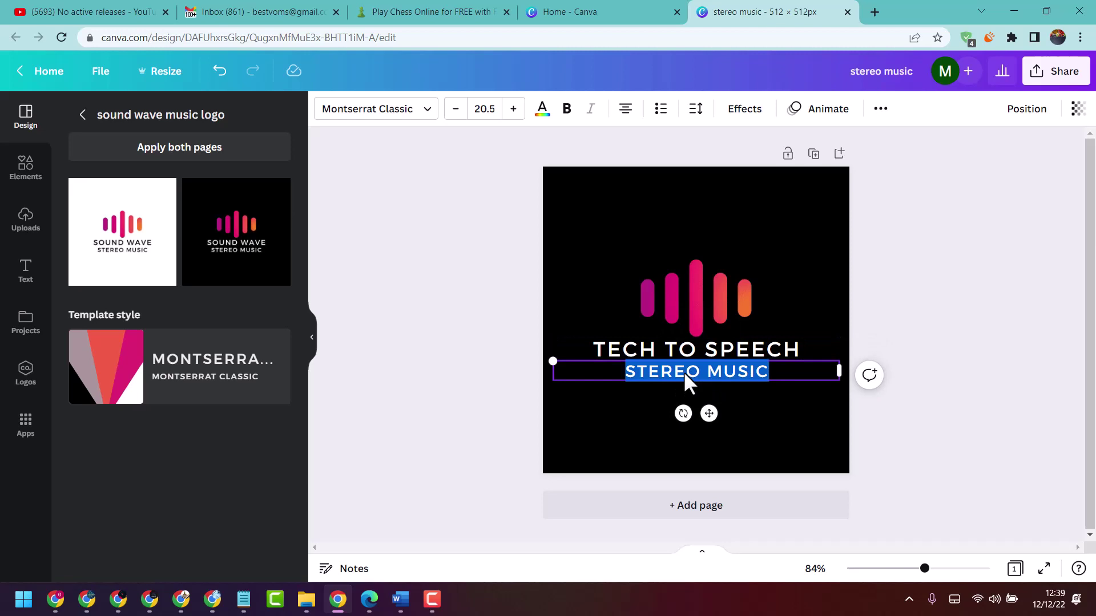
pyautogui.write('TTS')
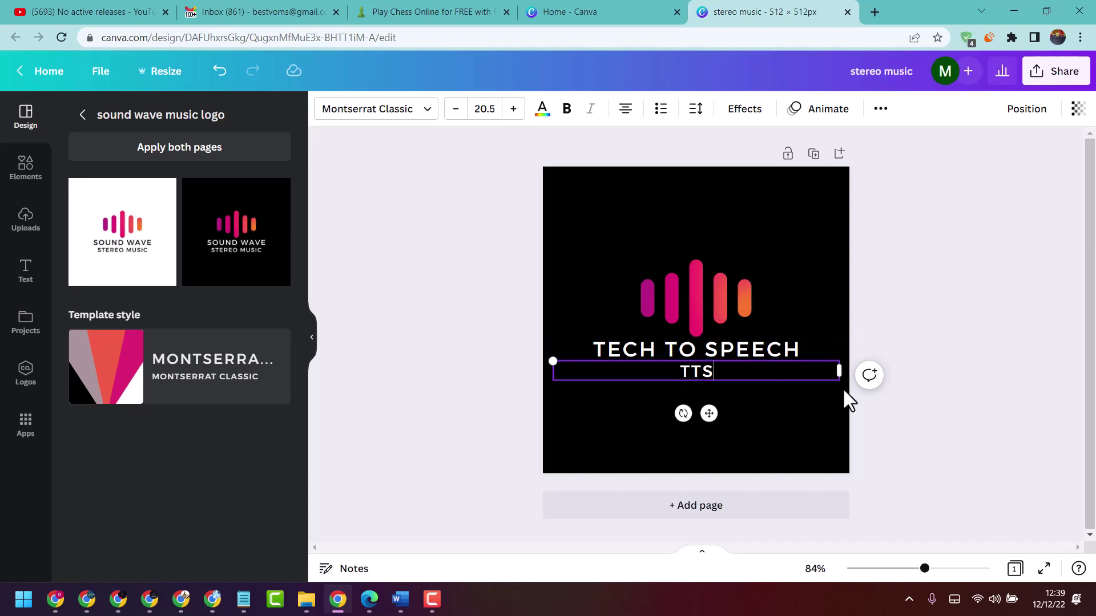
pyautogui.click(1002, 364)
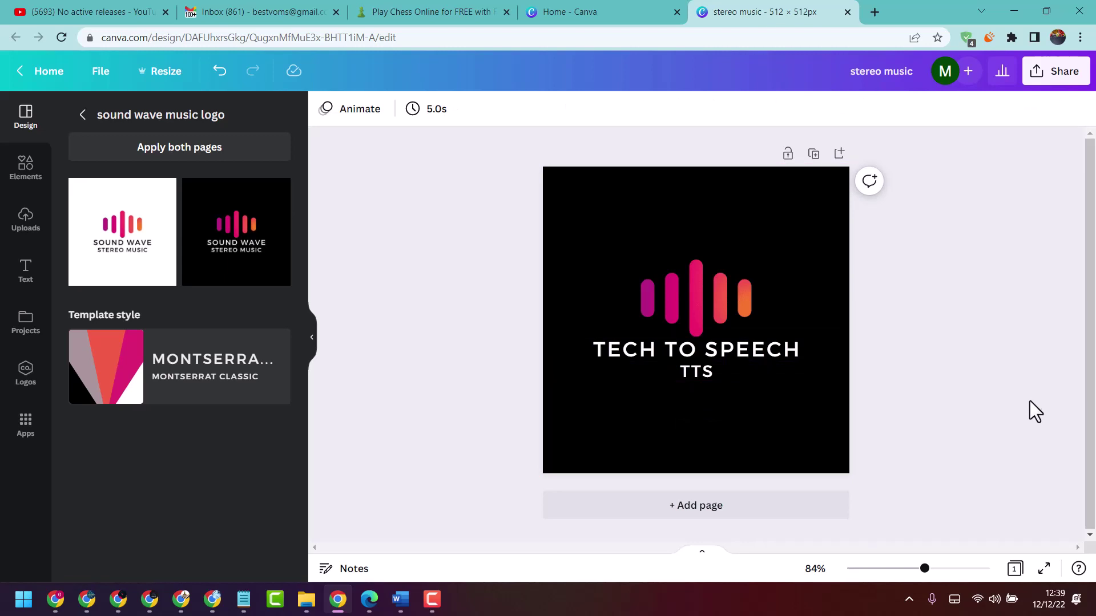
# Step: Rename the design to tech to speech
pyautogui.click(885, 71)
pyautogui.press('Return')
pyautogui.click(684, 343)
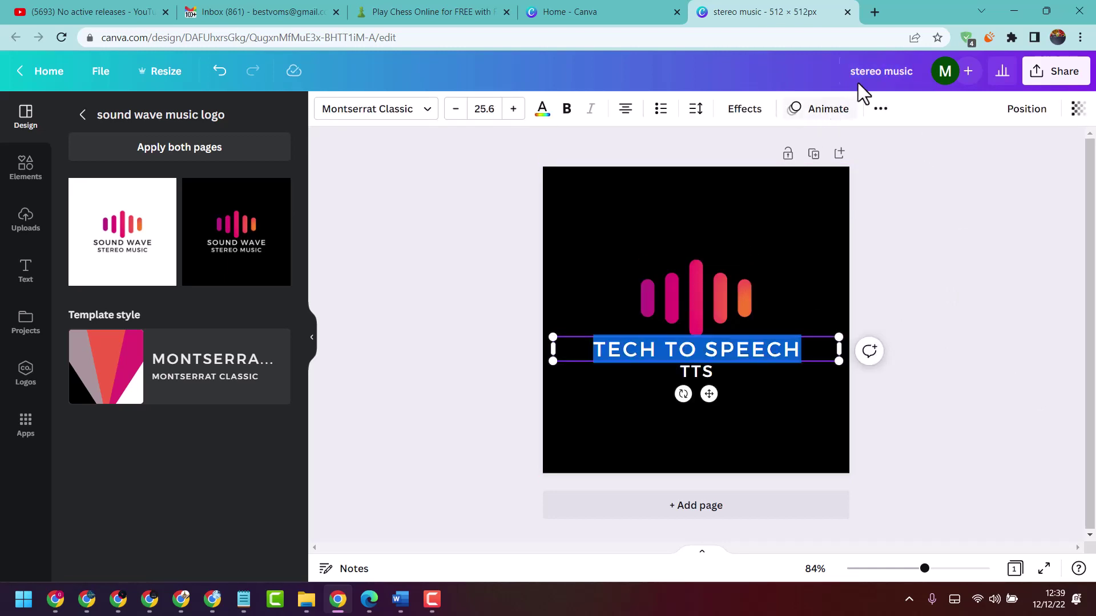
pyautogui.click(881, 72)
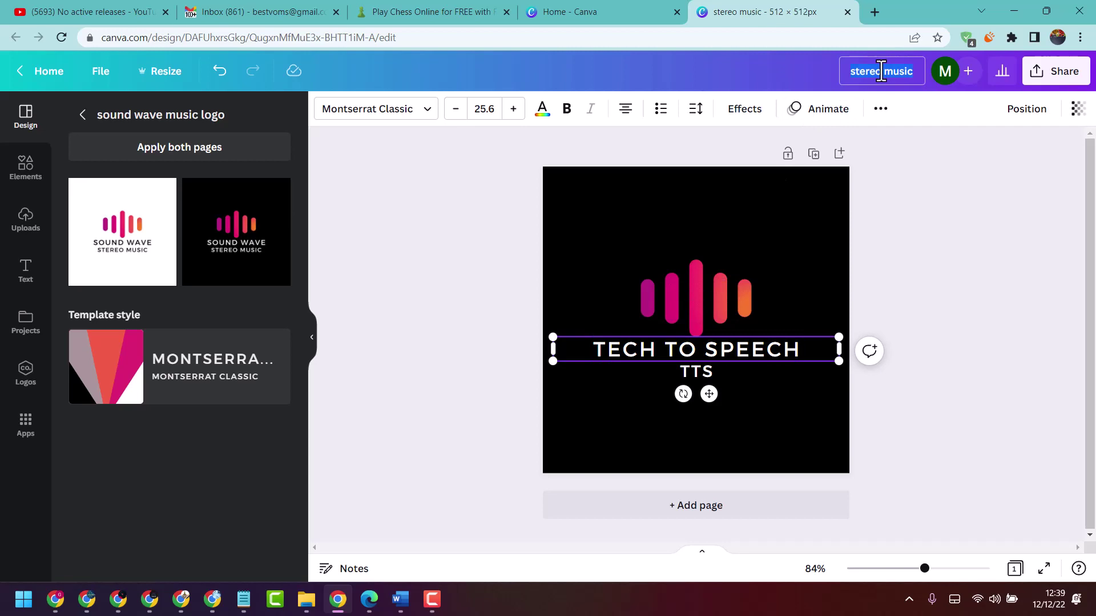
pyautogui.write('tech to speech')
pyautogui.click(936, 160)
# Step: Download the logo as PNG and save it as tech to speech.png on the Desktop
pyautogui.click(1058, 71)
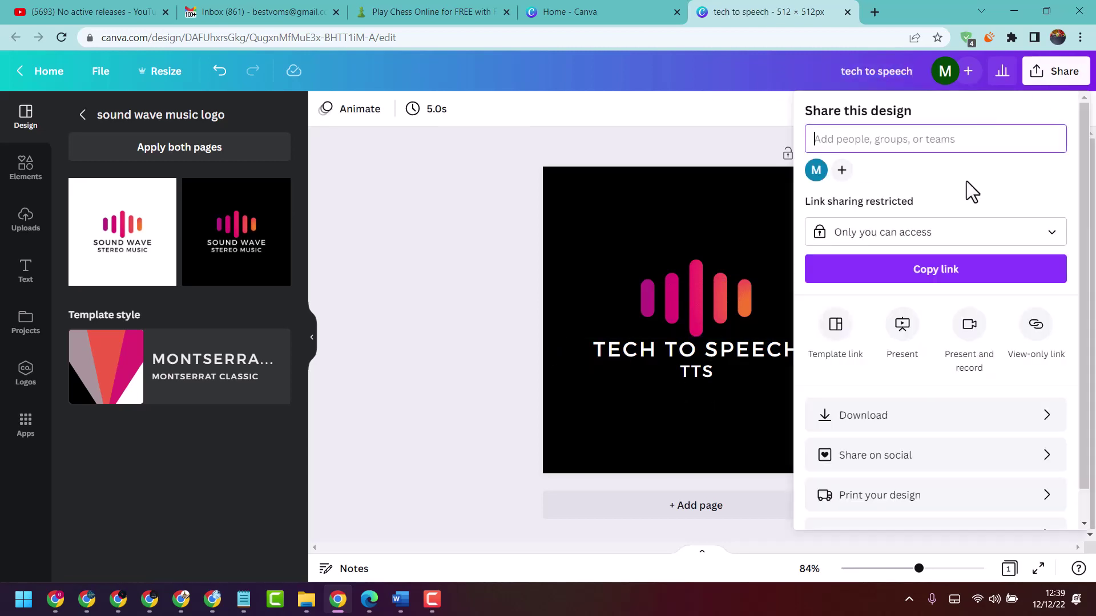
pyautogui.click(864, 419)
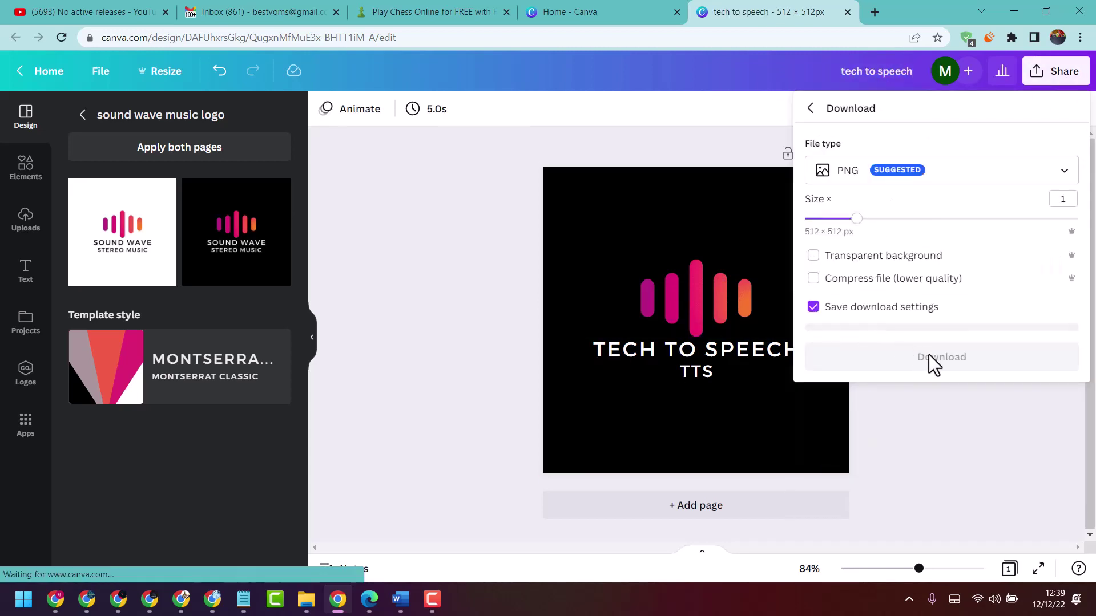
pyautogui.click(942, 370)
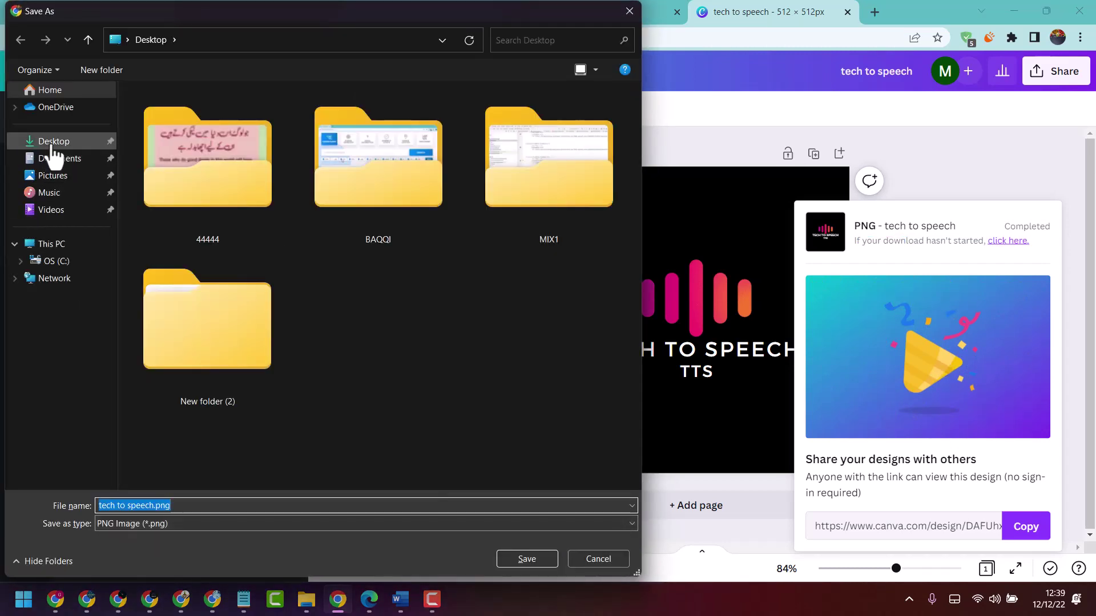
pyautogui.click(53, 144)
pyautogui.click(524, 559)
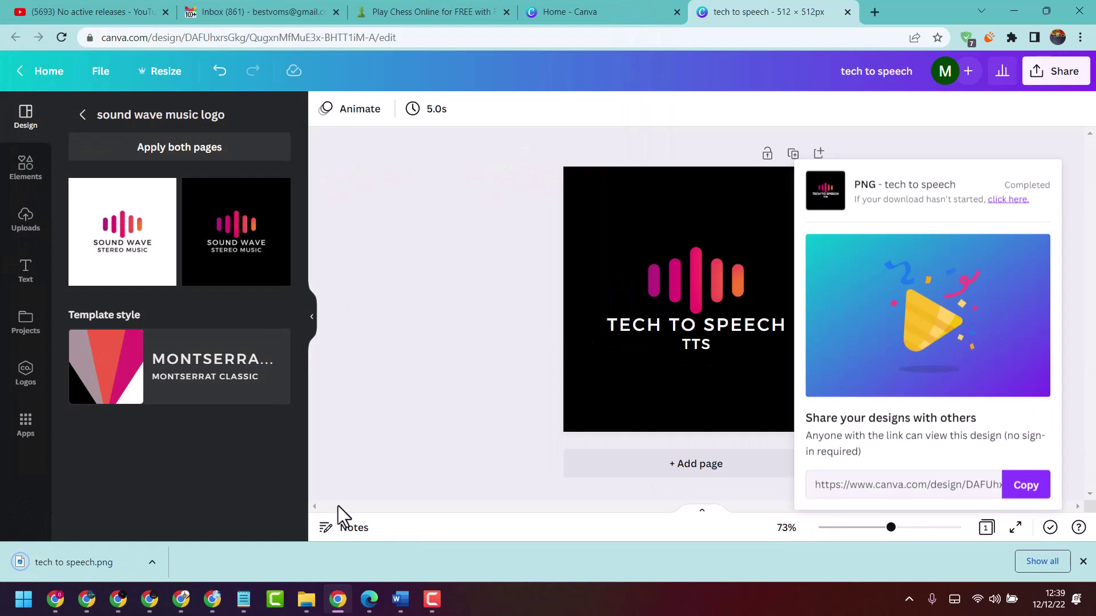
# Step: Upload tech to speech.png as the app icon in the Play Console store listing
pyautogui.click(150, 599)
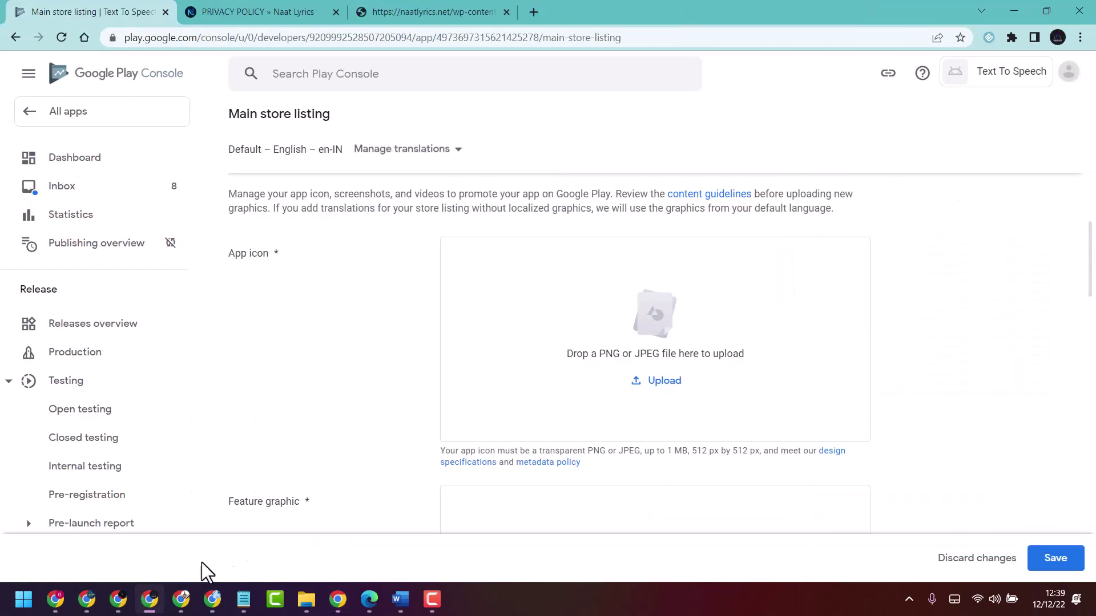
pyautogui.click(678, 383)
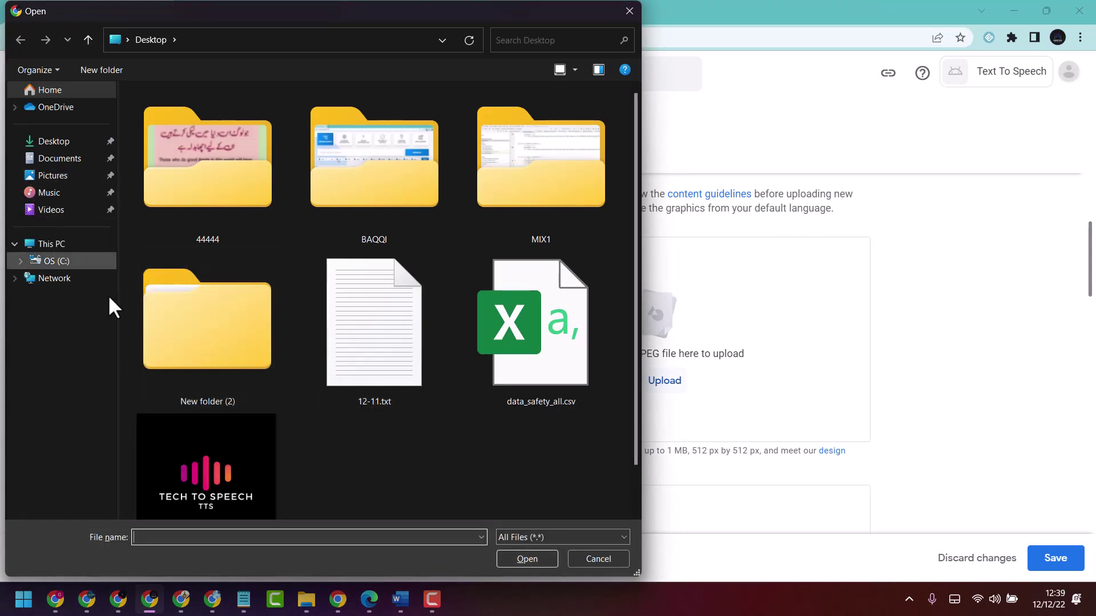
pyautogui.click(154, 463)
pyautogui.click(518, 557)
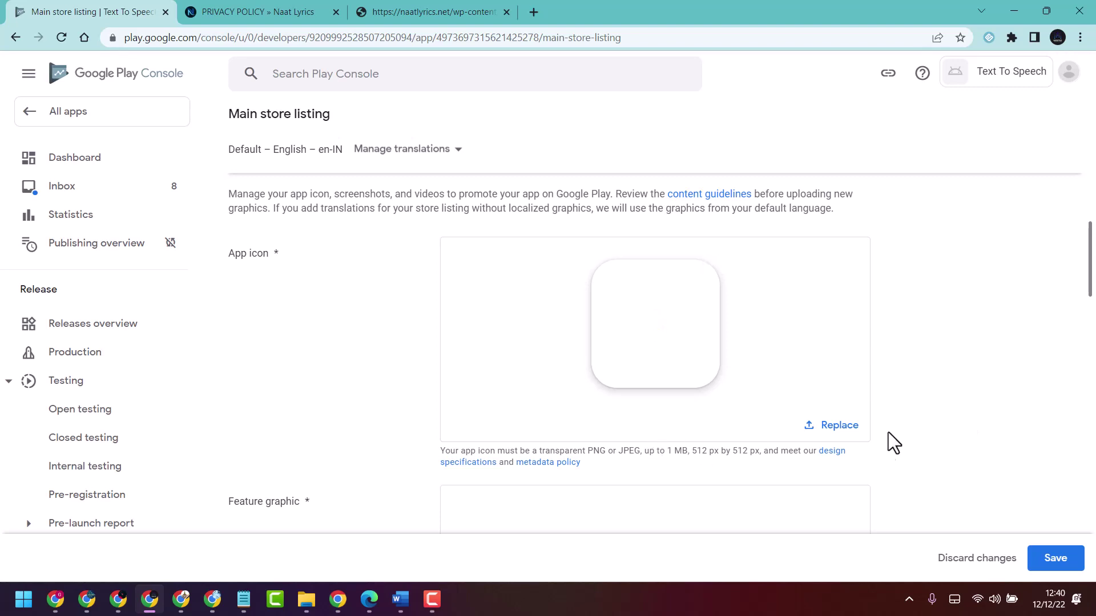
pyautogui.scroll(-2, 948, 383)
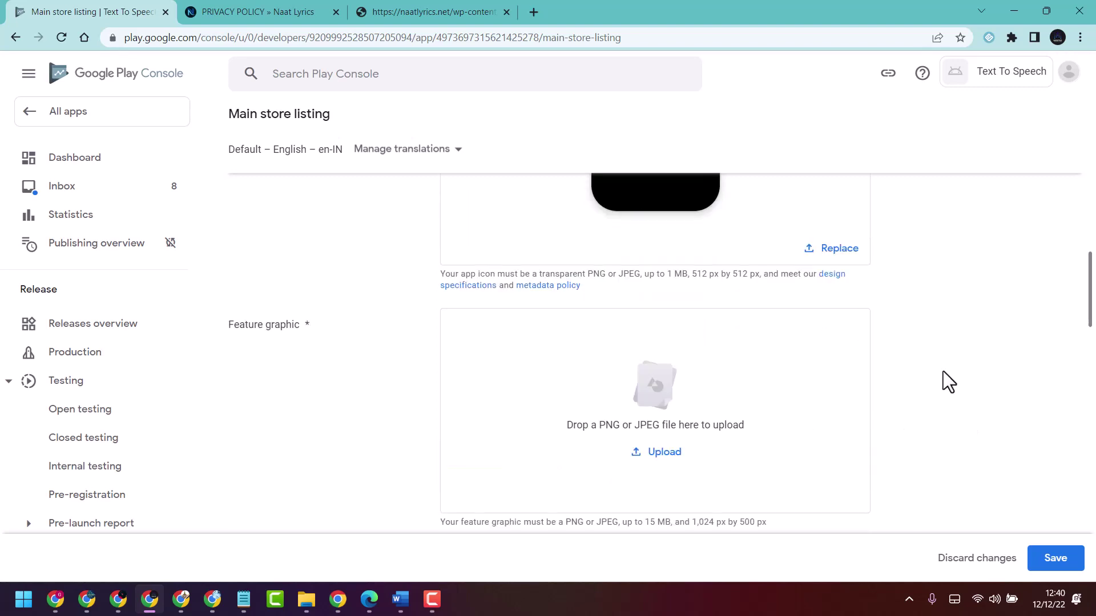
pyautogui.scroll(-1, 948, 383)
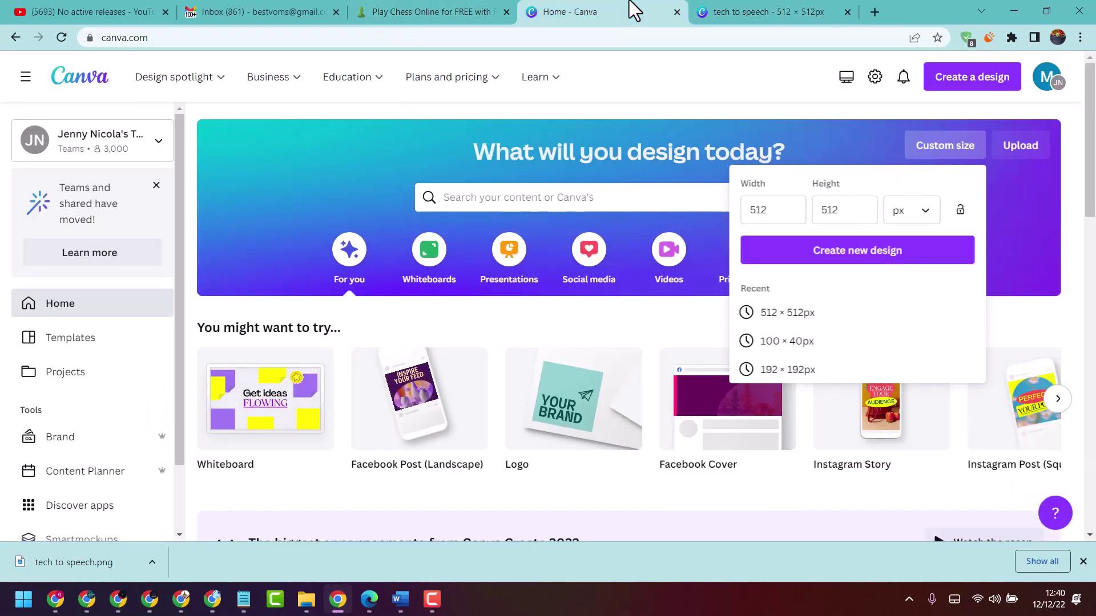
# Step: Create a new custom-size design of 1024 × 500 px
pyautogui.doubleClick(787, 209)
pyautogui.write('10')
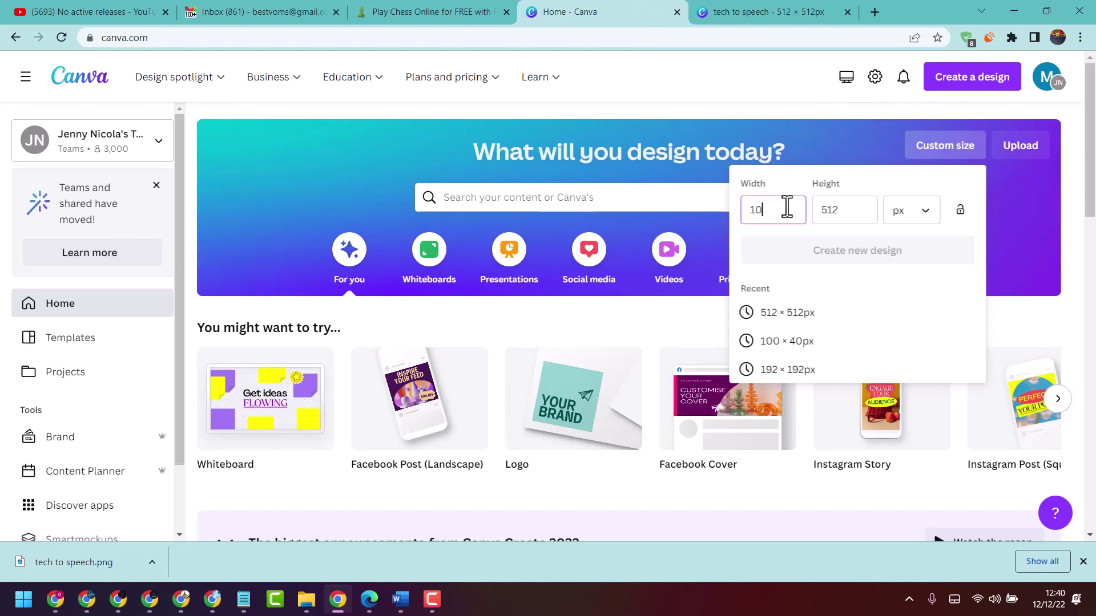
pyautogui.write('24')
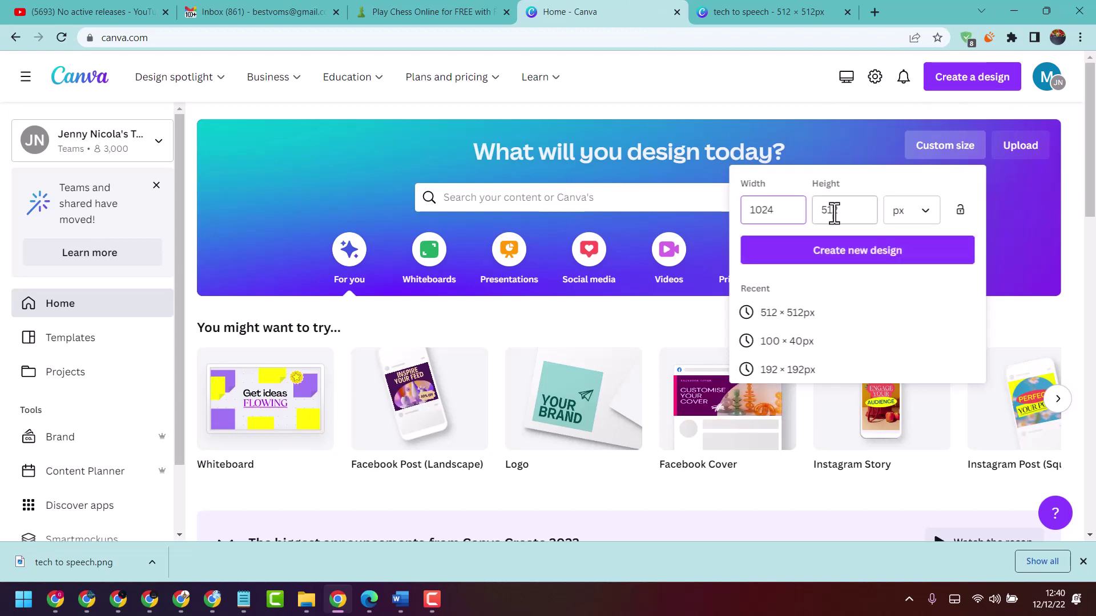
pyautogui.click(845, 211)
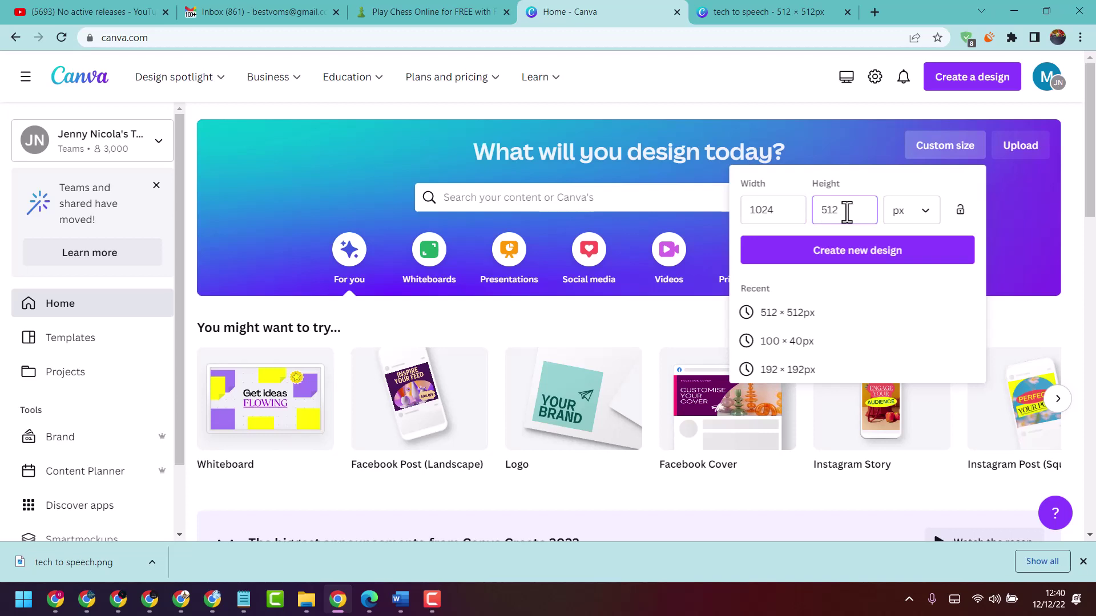
pyautogui.press('BackSpace')
pyautogui.press('BackSpace')
pyautogui.write('0')
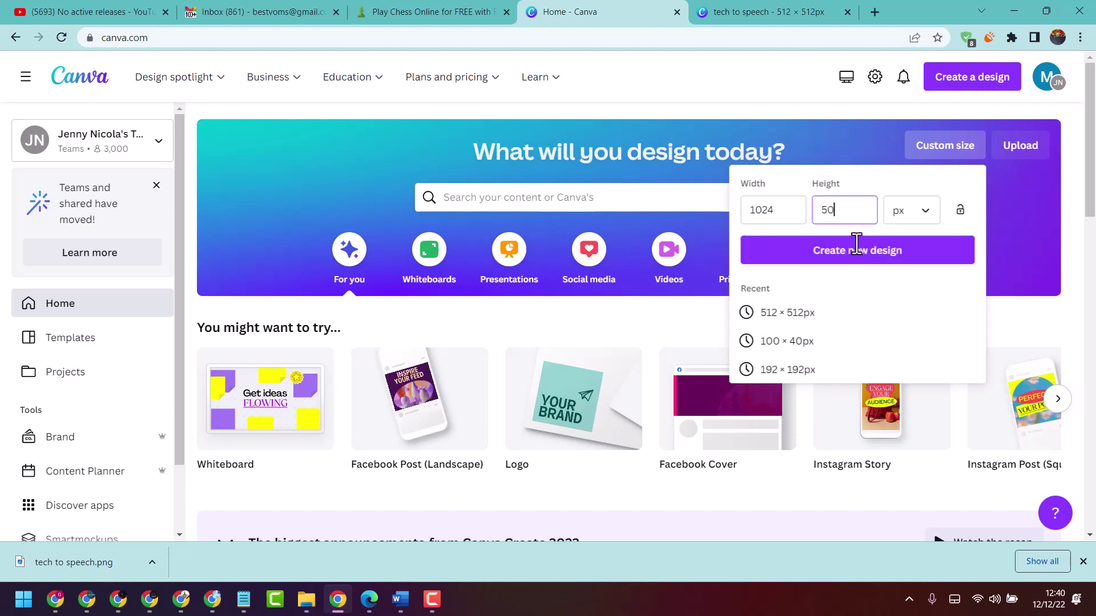
pyautogui.write('0')
pyautogui.click(845, 250)
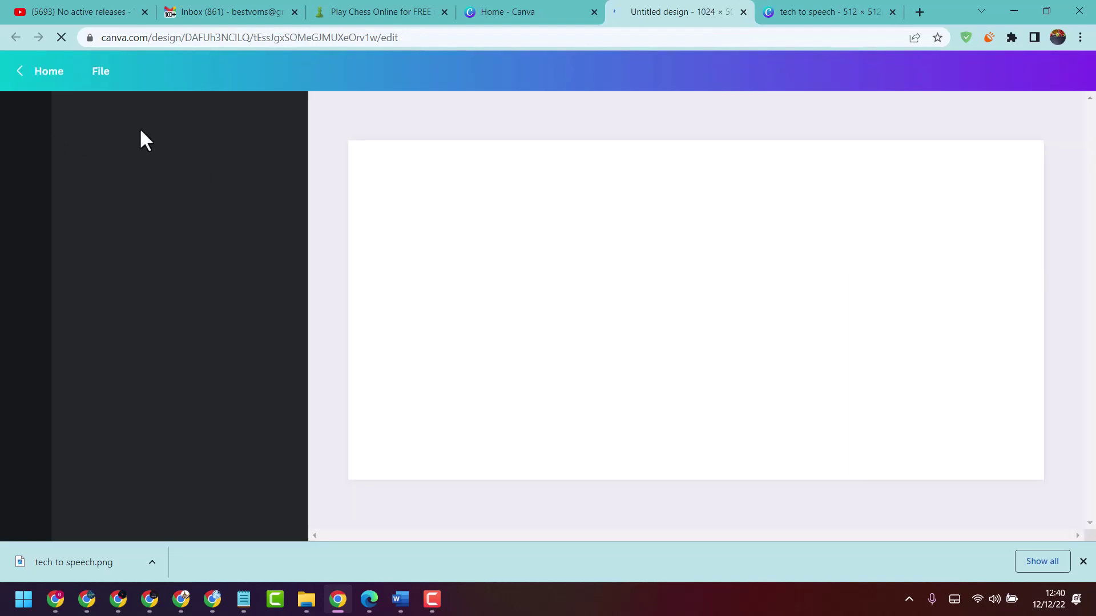
pyautogui.scroll(-5, 183, 320)
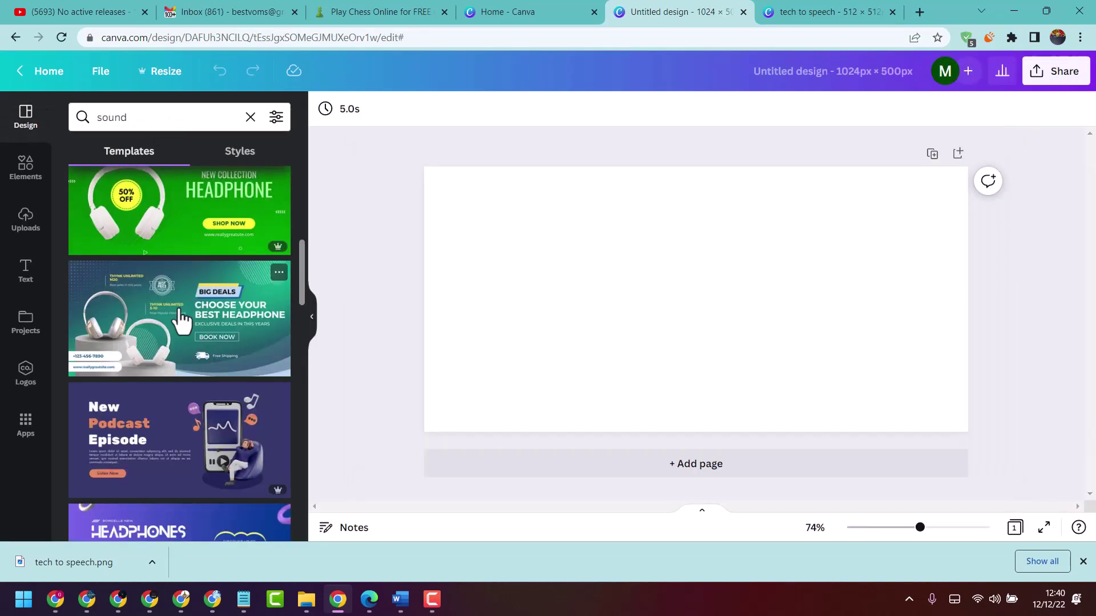
pyautogui.scroll(-2, 181, 315)
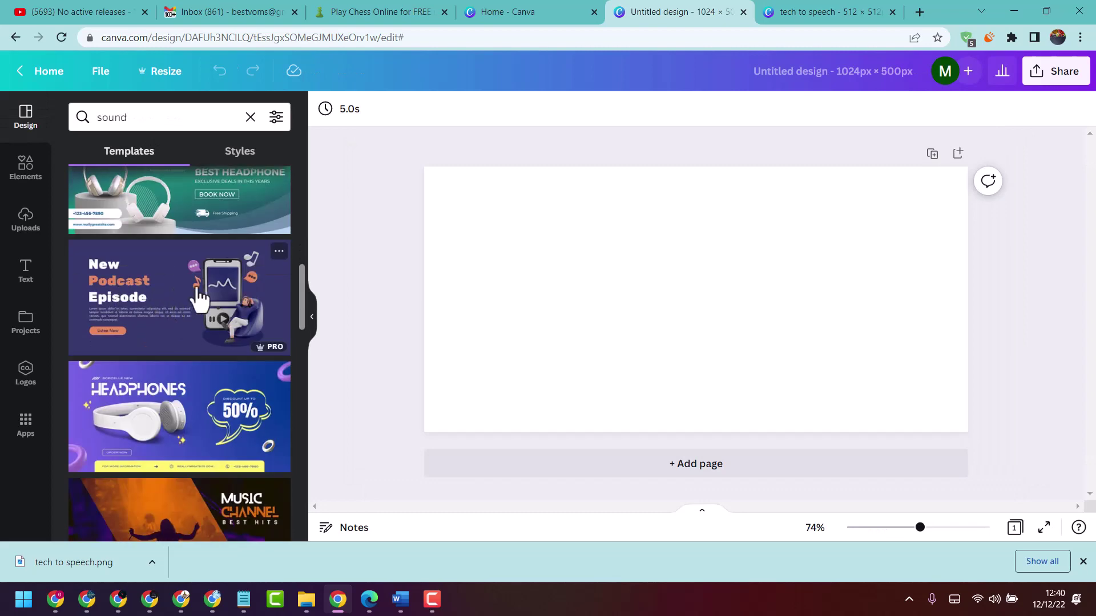
pyautogui.scroll(-2, 199, 298)
pyautogui.scroll(-4, 199, 298)
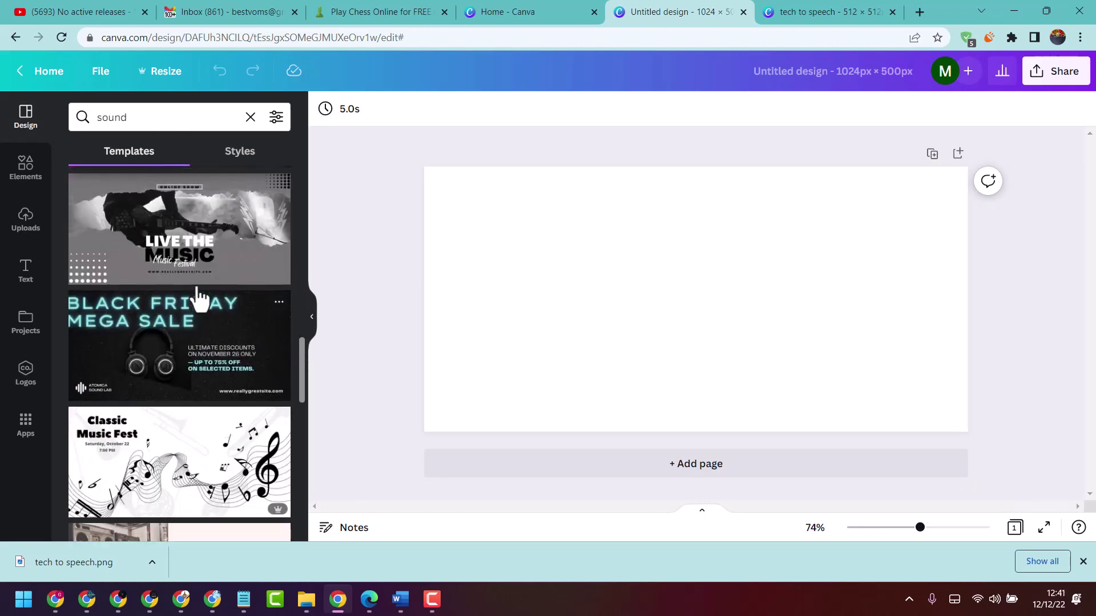
pyautogui.scroll(5, 199, 298)
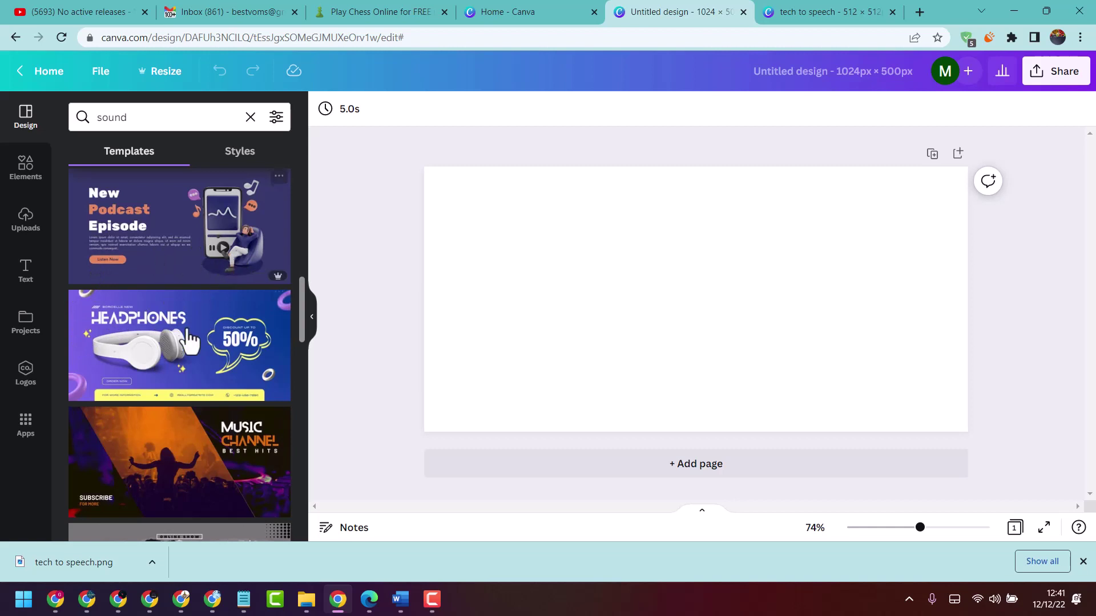
pyautogui.scroll(1, 190, 328)
pyautogui.scroll(2, 190, 327)
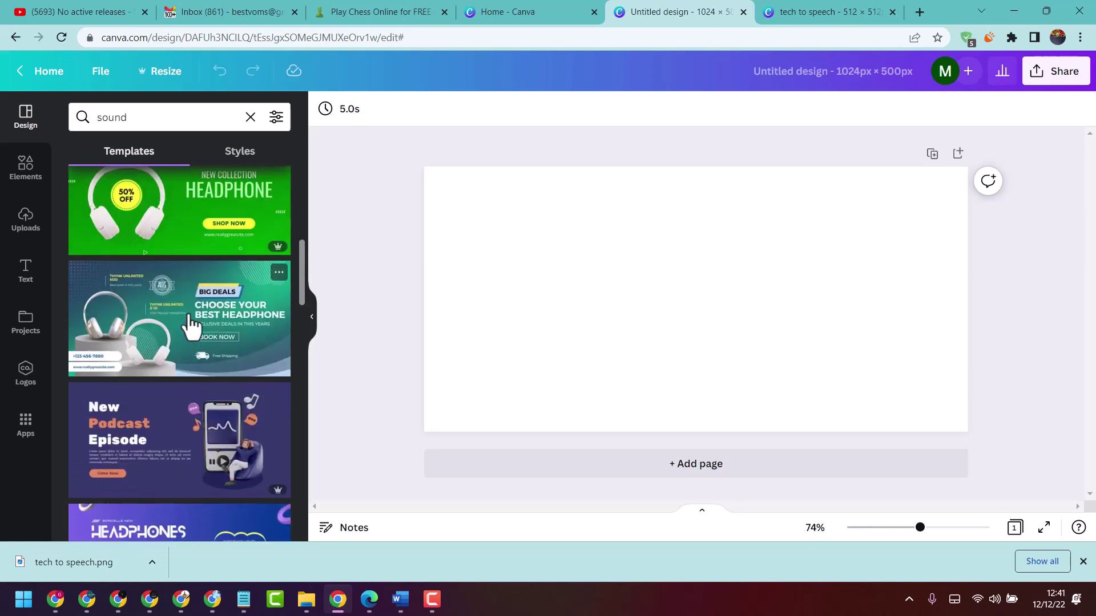
pyautogui.scroll(2, 190, 326)
pyautogui.scroll(-3, 191, 325)
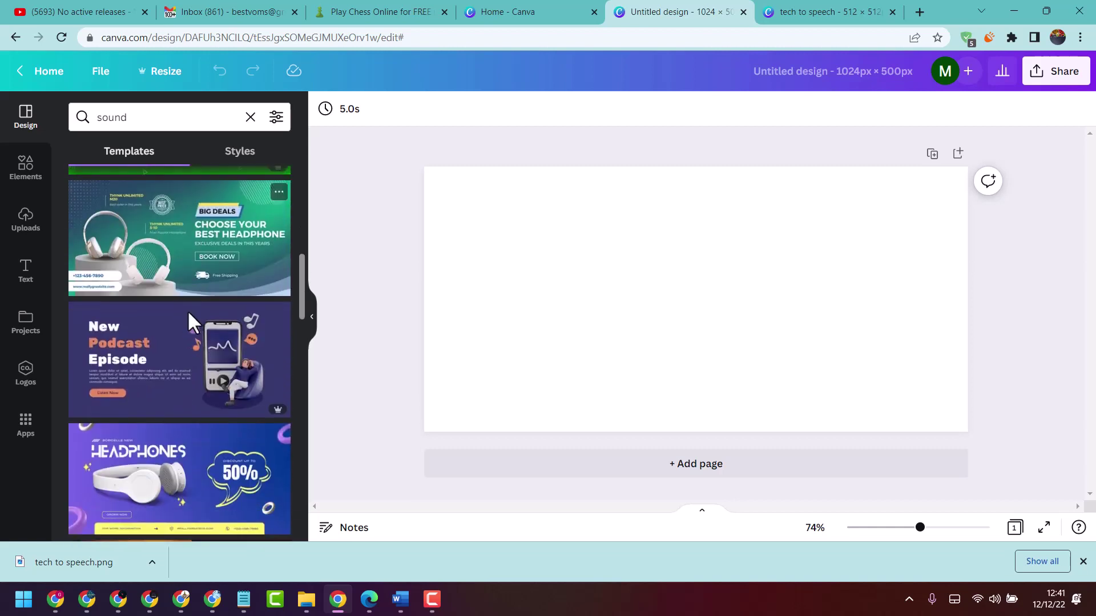
pyautogui.scroll(-5, 190, 325)
pyautogui.scroll(-3, 190, 325)
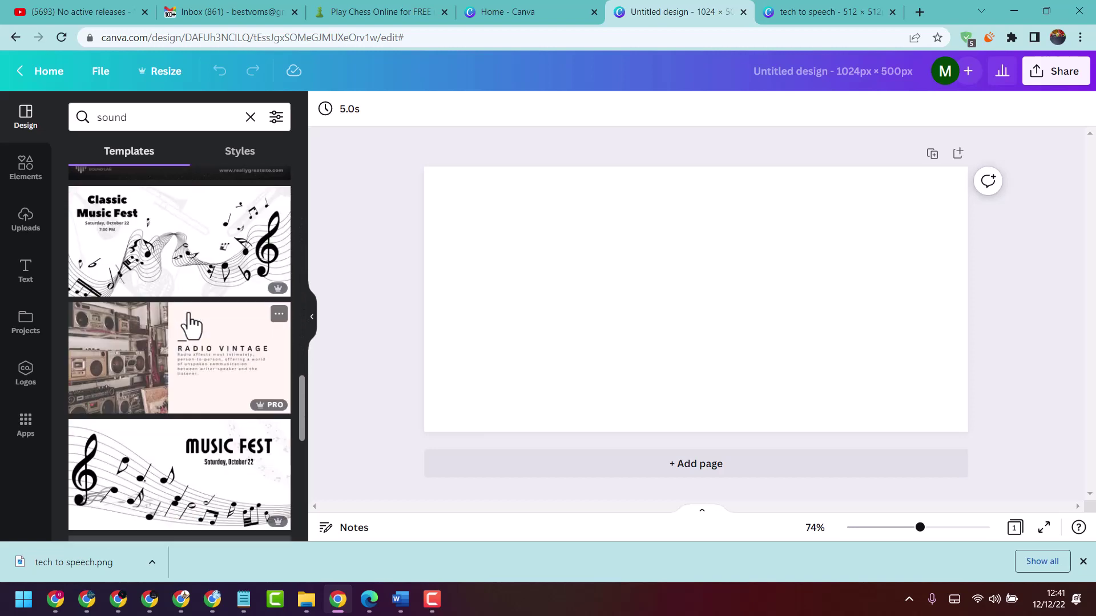
pyautogui.scroll(3, 190, 326)
pyautogui.scroll(1, 190, 326)
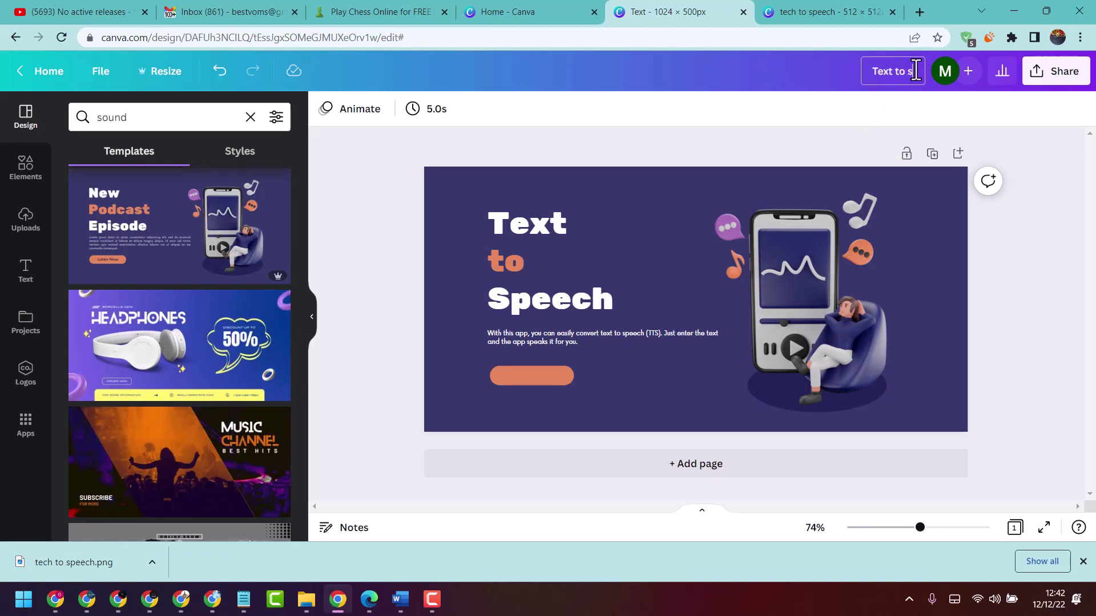
pyautogui.write('eech')
# Step: Confirm the design name 'Text to speech' after applying the podcast template text
pyautogui.press('Return')
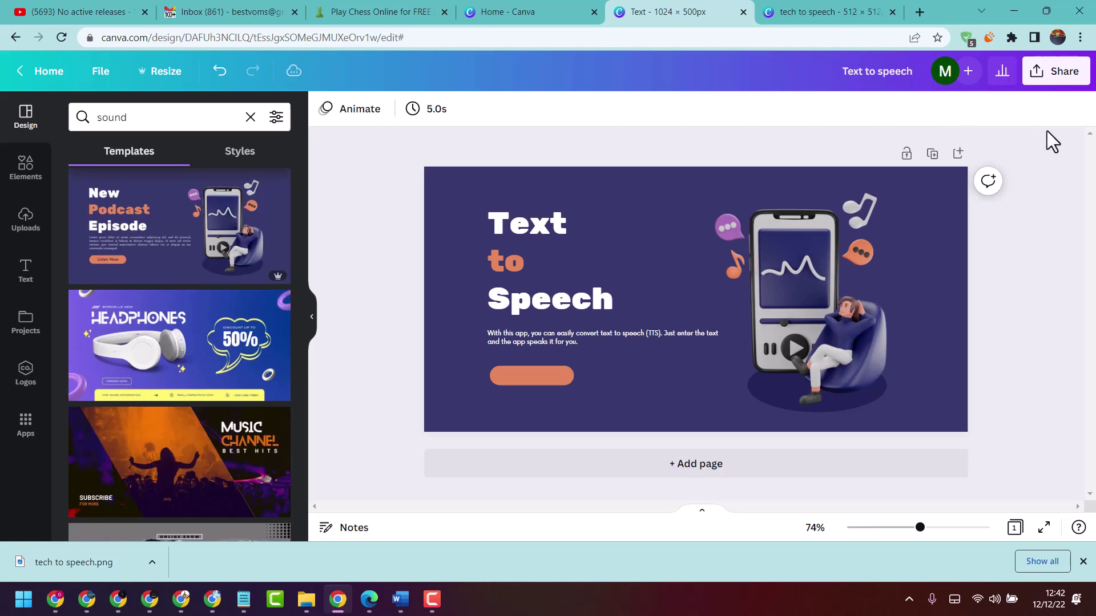
# Step: Download the banner as Text to speech.png to the desktop and return to Play Console
pyautogui.click(1062, 77)
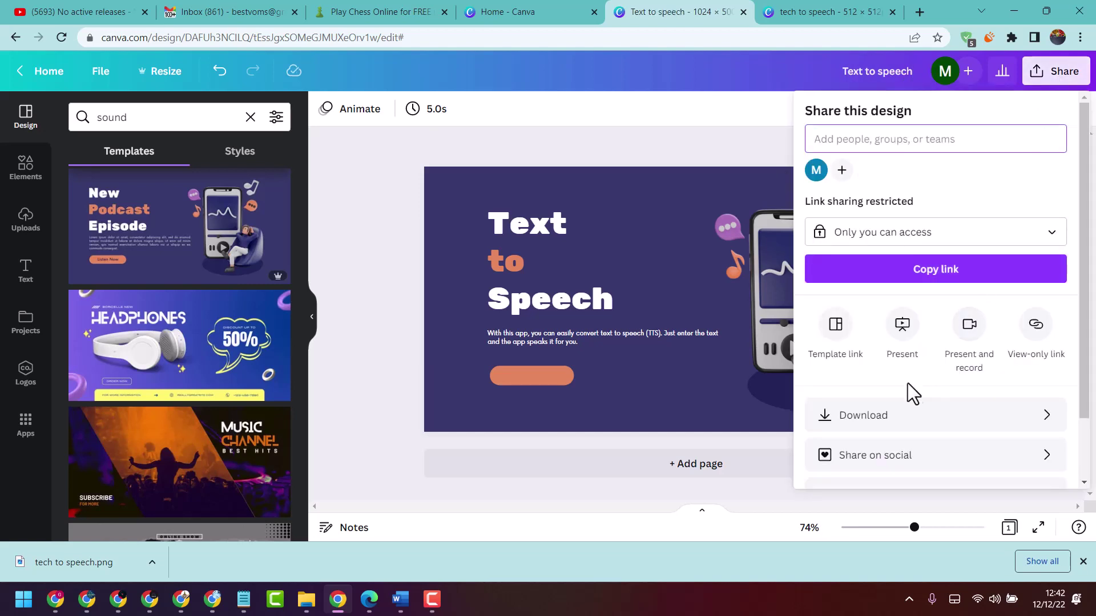
pyautogui.click(885, 420)
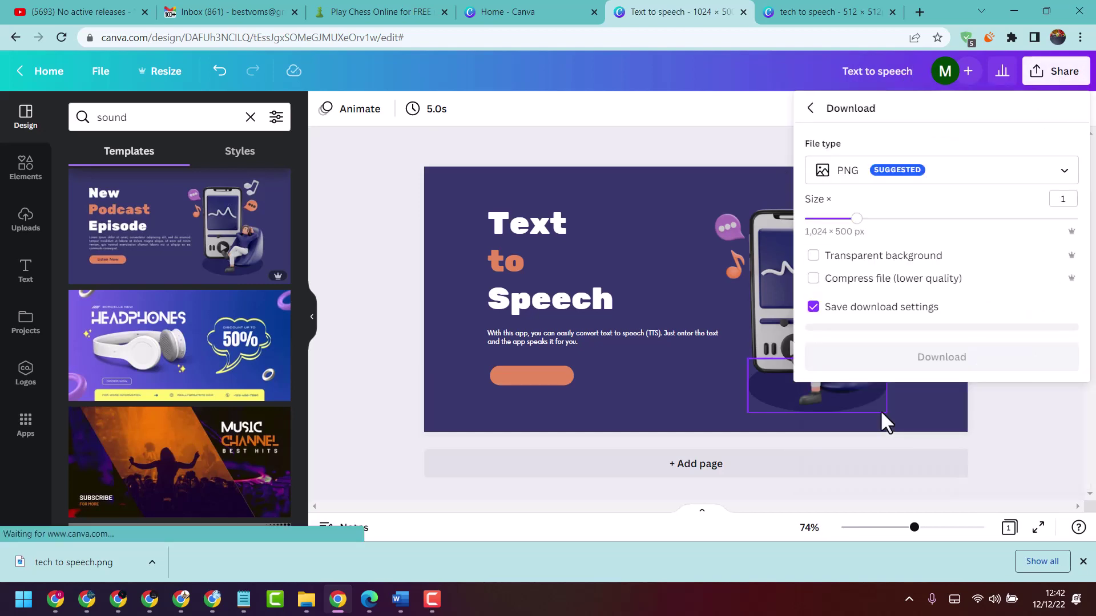
pyautogui.click(932, 360)
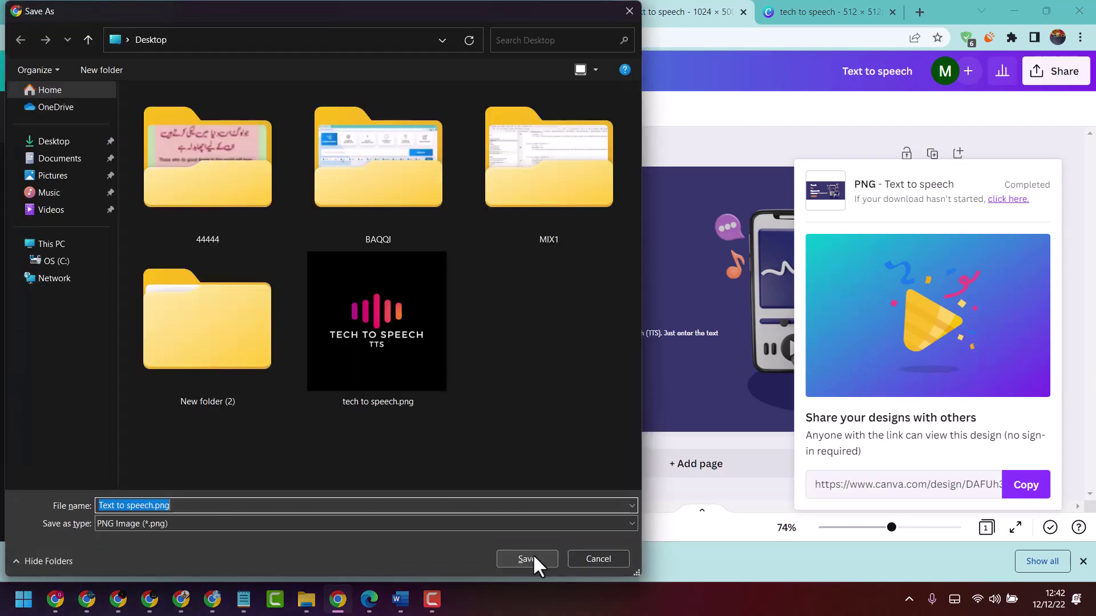
pyautogui.click(526, 559)
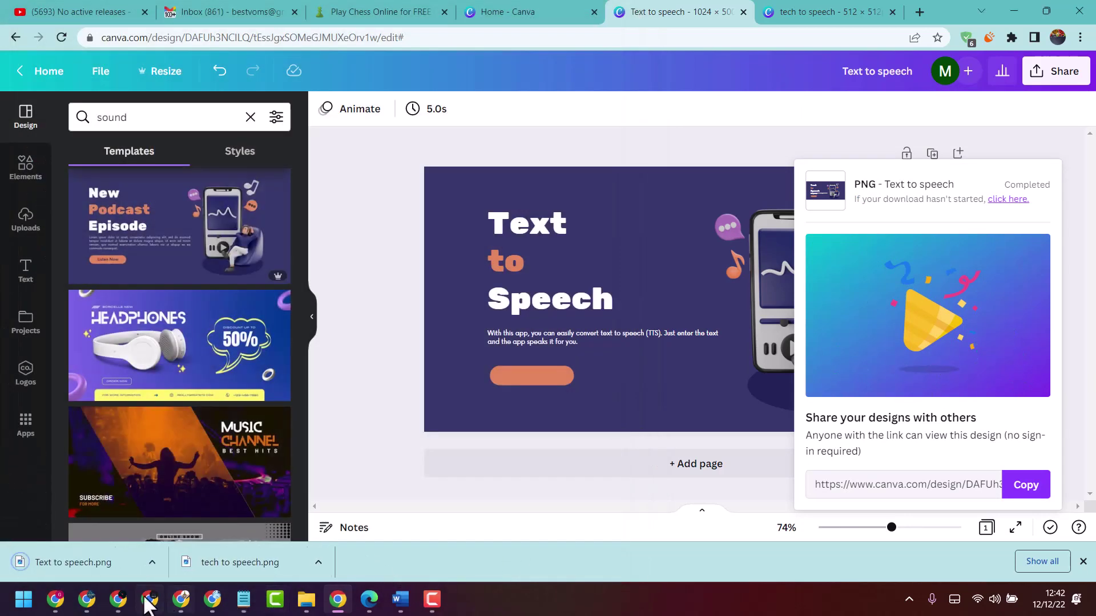
pyautogui.click(147, 601)
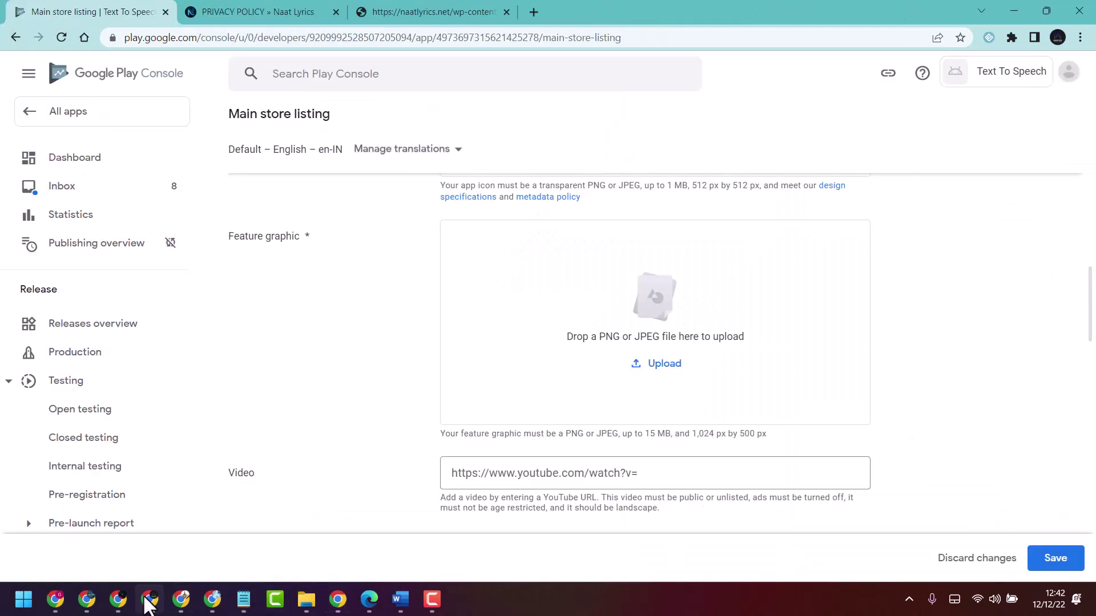
# Step: Upload Text to speech.png from the Desktop as the feature graphic
pyautogui.click(666, 382)
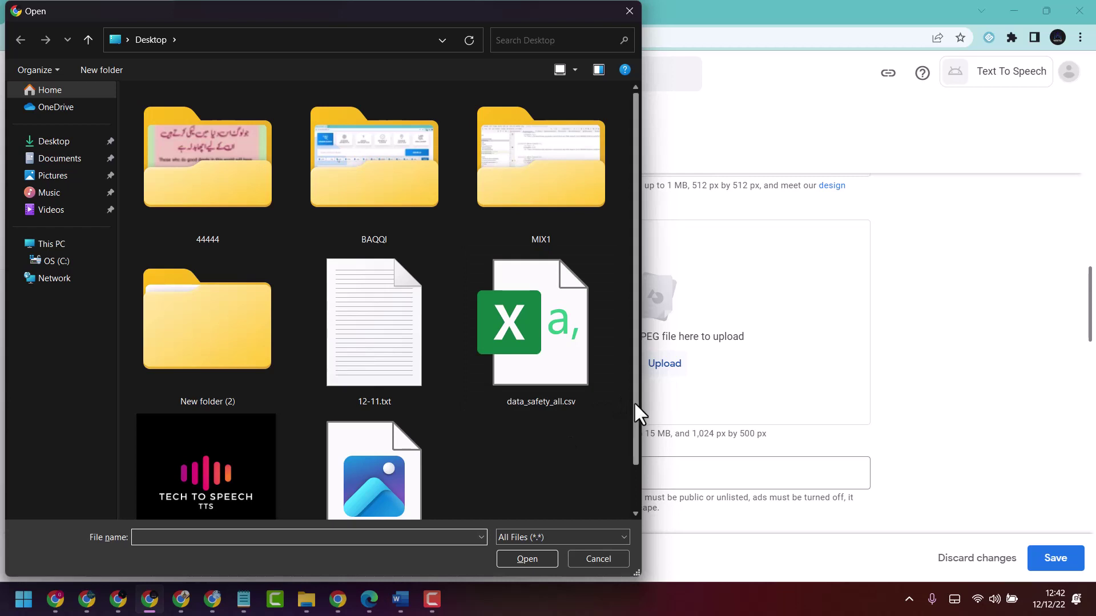
pyautogui.moveTo(633, 402); pyautogui.dragTo(634, 468)
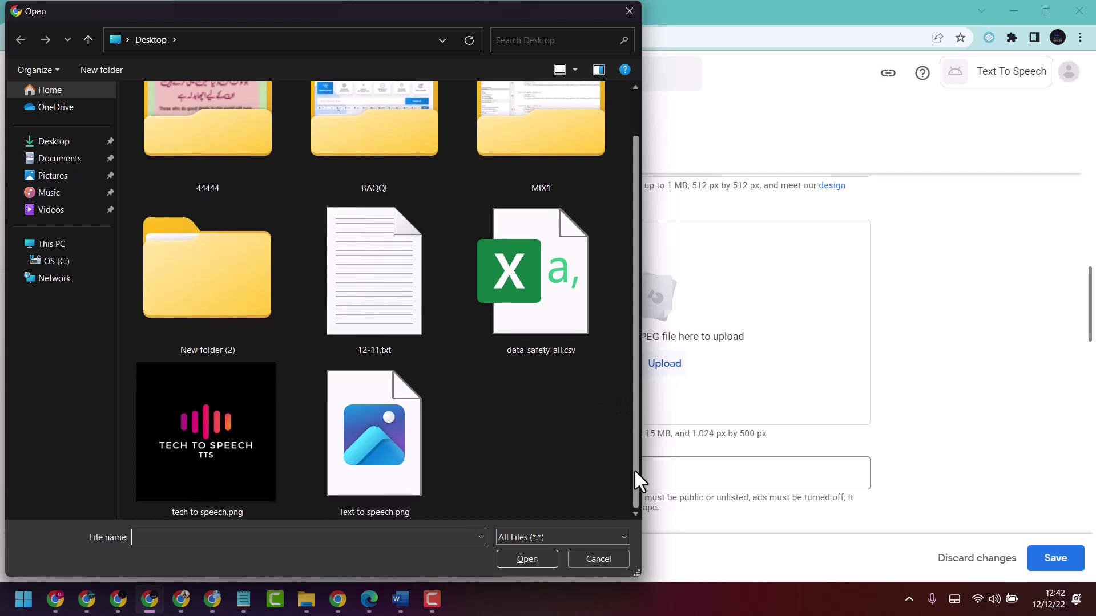
pyautogui.click(390, 449)
pyautogui.click(520, 562)
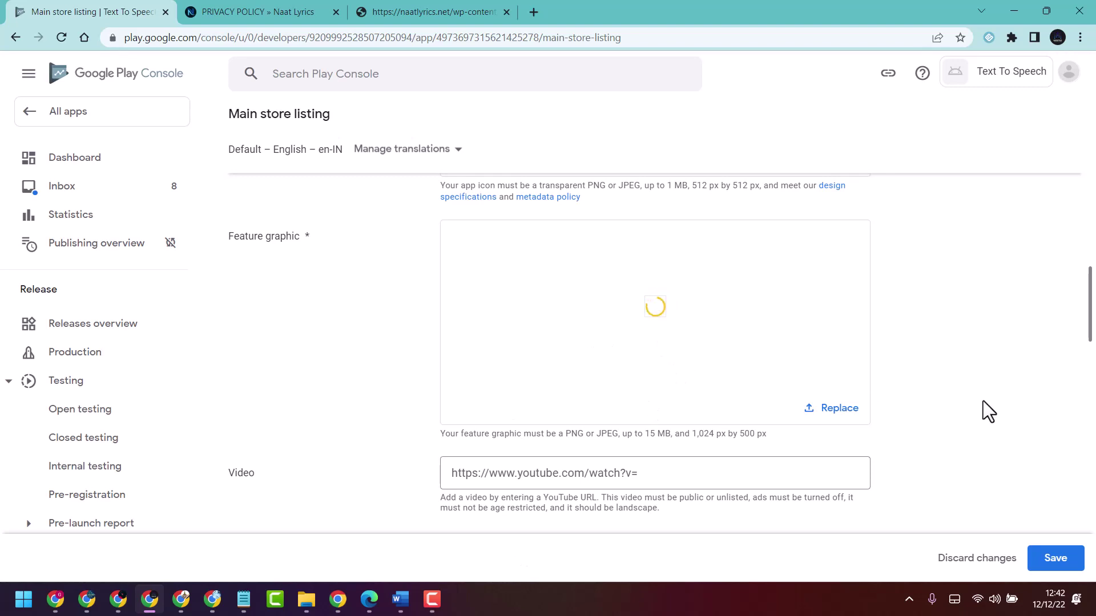
pyautogui.scroll(-2, 982, 401)
pyautogui.scroll(-2, 983, 400)
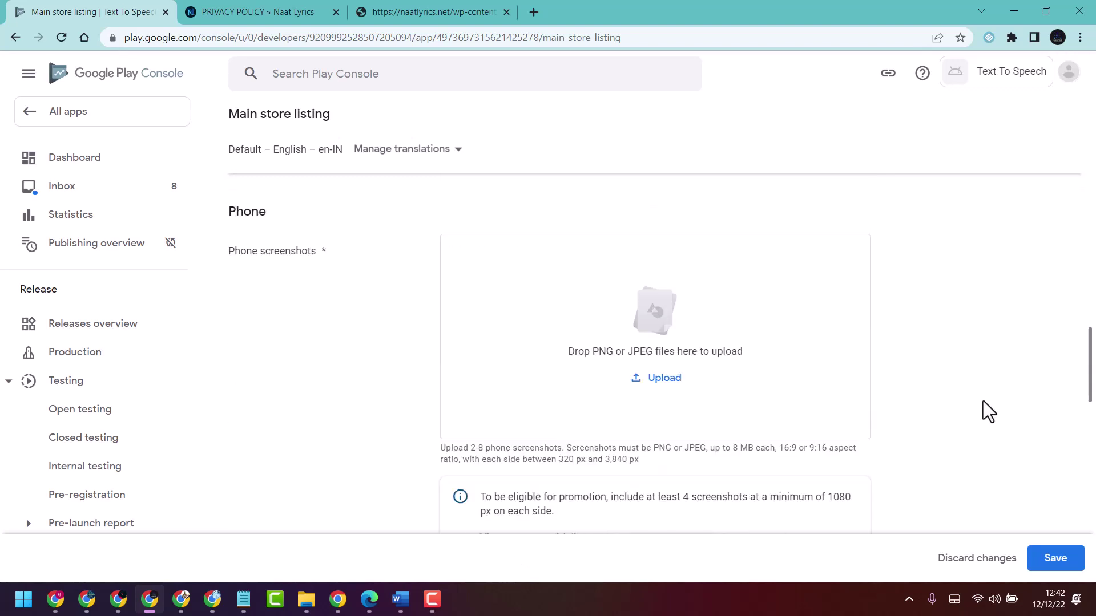
pyautogui.scroll(-2, 983, 412)
pyautogui.scroll(2, 984, 401)
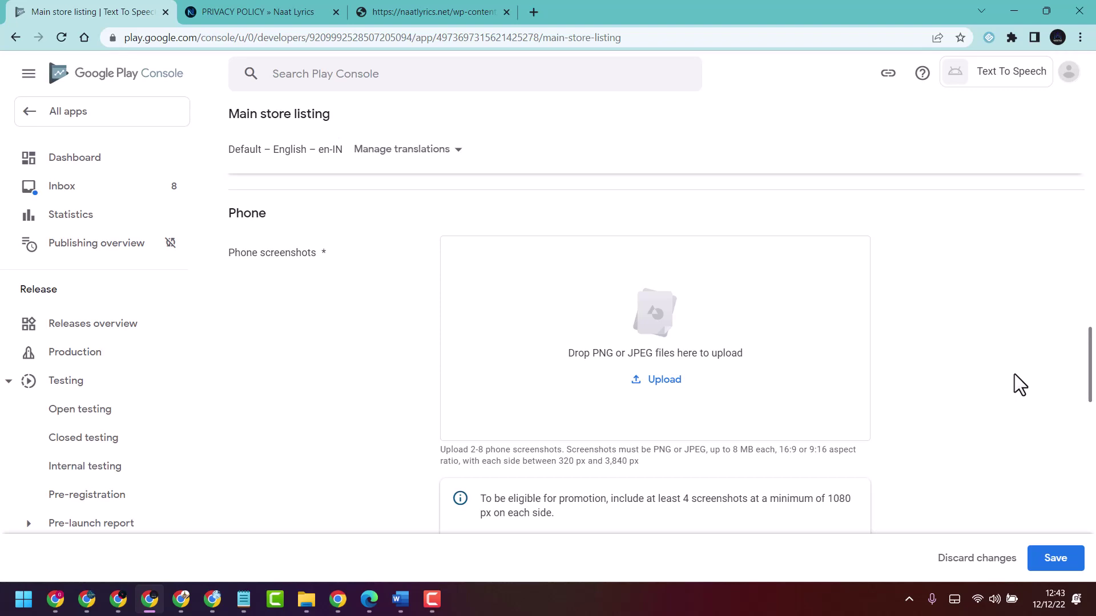
pyautogui.scroll(1, 1014, 374)
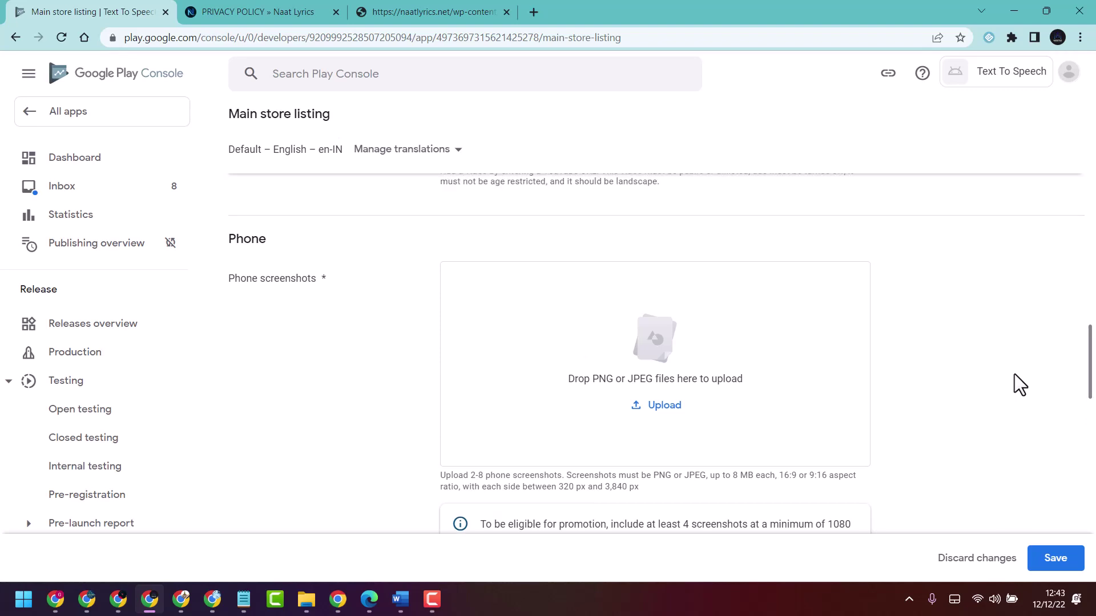
pyautogui.scroll(-1, 1015, 373)
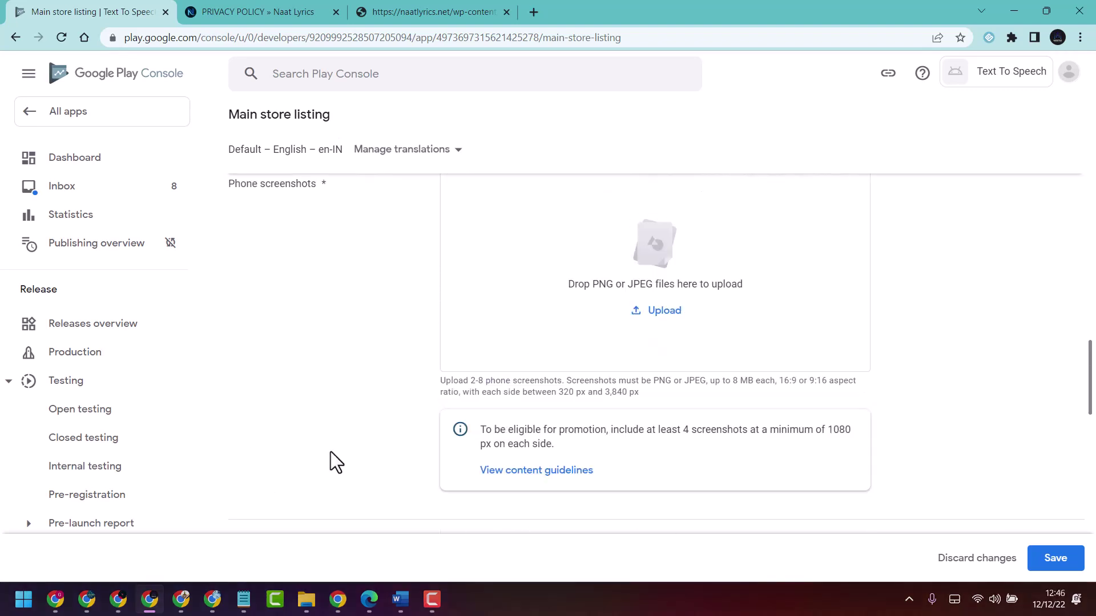
# Step: Upload the four screenshots from the Music folder as phone screenshots
pyautogui.click(671, 307)
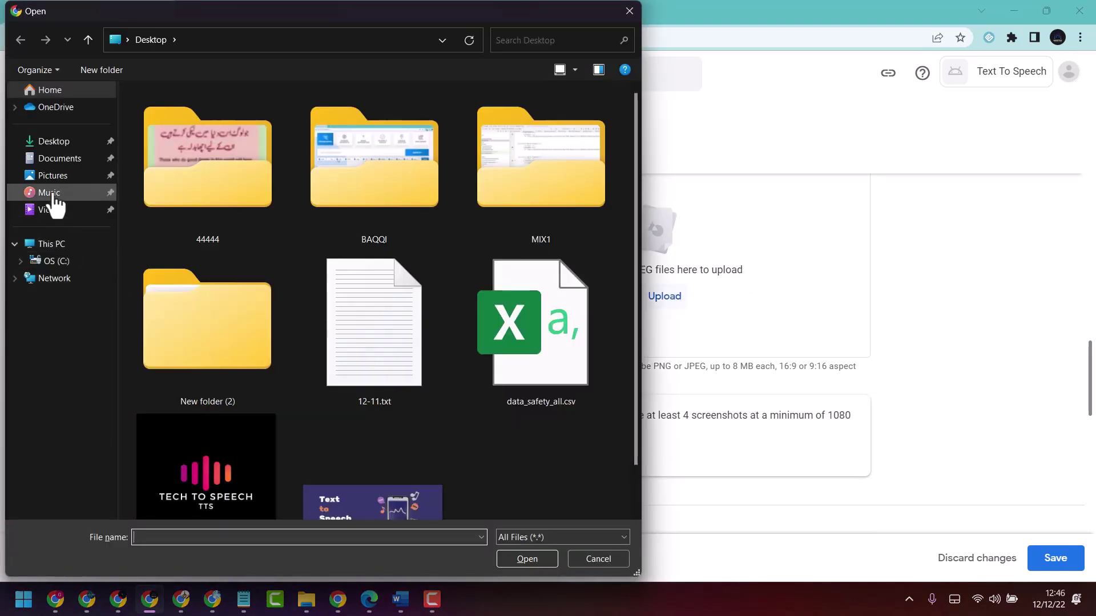
pyautogui.click(50, 194)
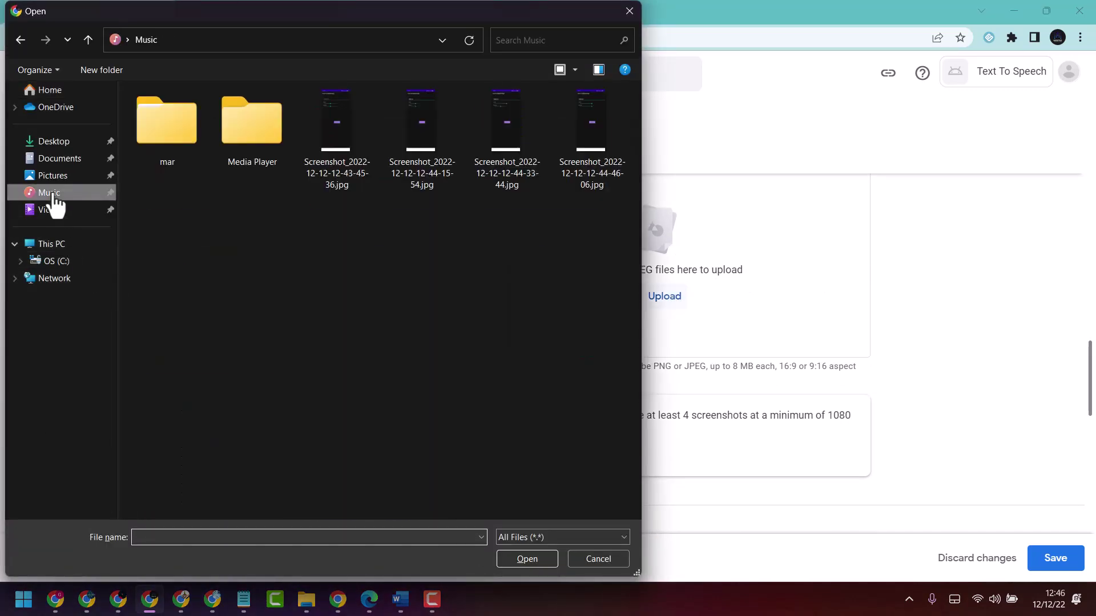
pyautogui.moveTo(591, 221); pyautogui.dragTo(334, 128)
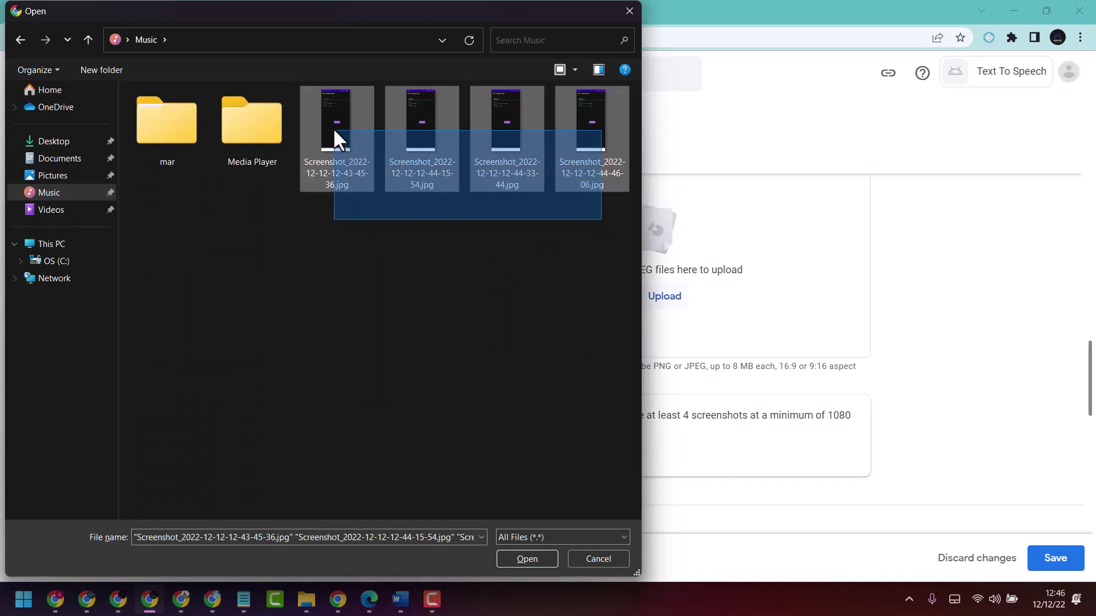
pyautogui.click(527, 559)
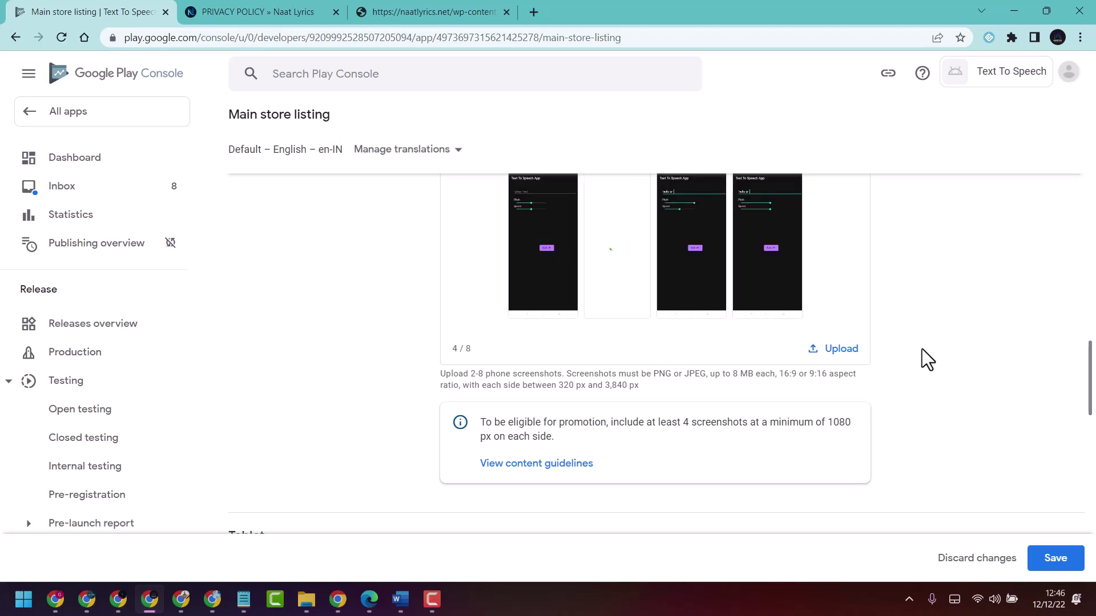
pyautogui.scroll(2, 921, 349)
pyautogui.scroll(3, 922, 350)
pyautogui.scroll(2, 921, 349)
pyautogui.scroll(3, 921, 349)
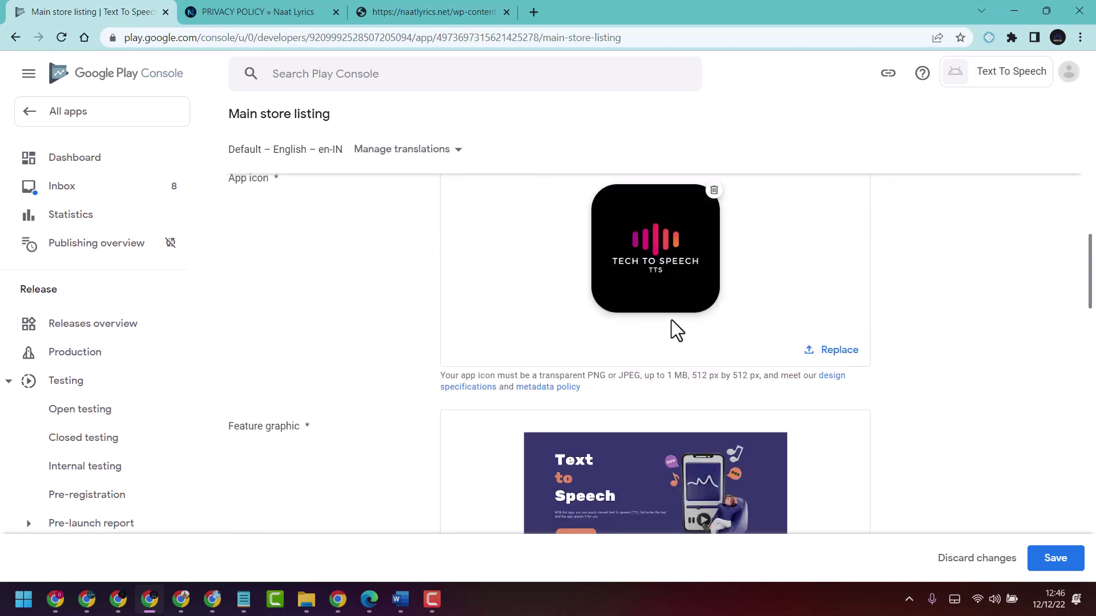
pyautogui.scroll(-1, 1017, 333)
pyautogui.scroll(-2, 1017, 334)
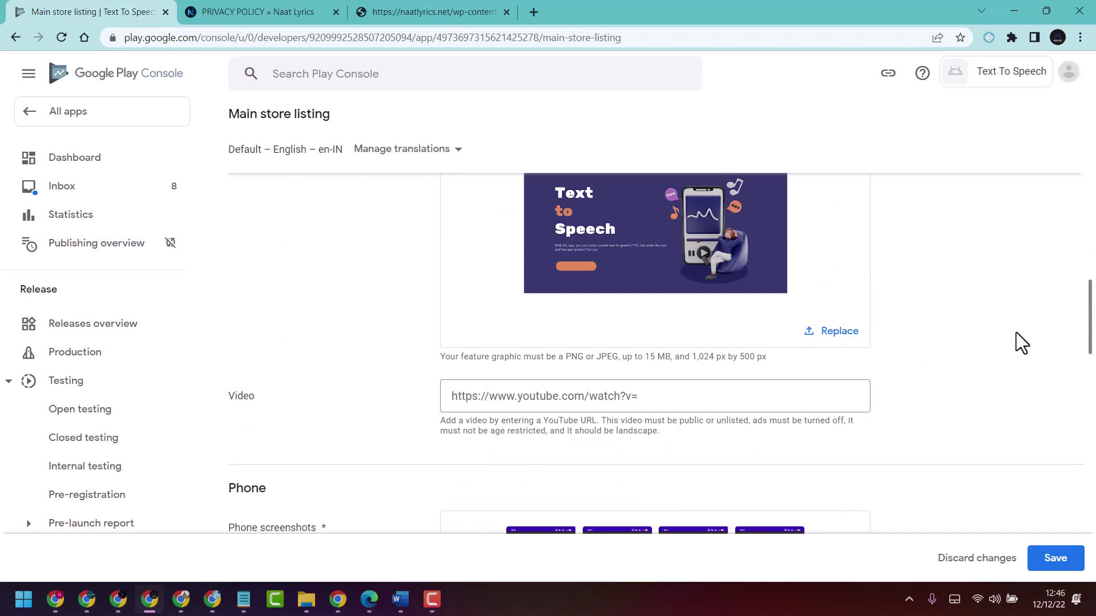
pyautogui.moveTo(655, 234)
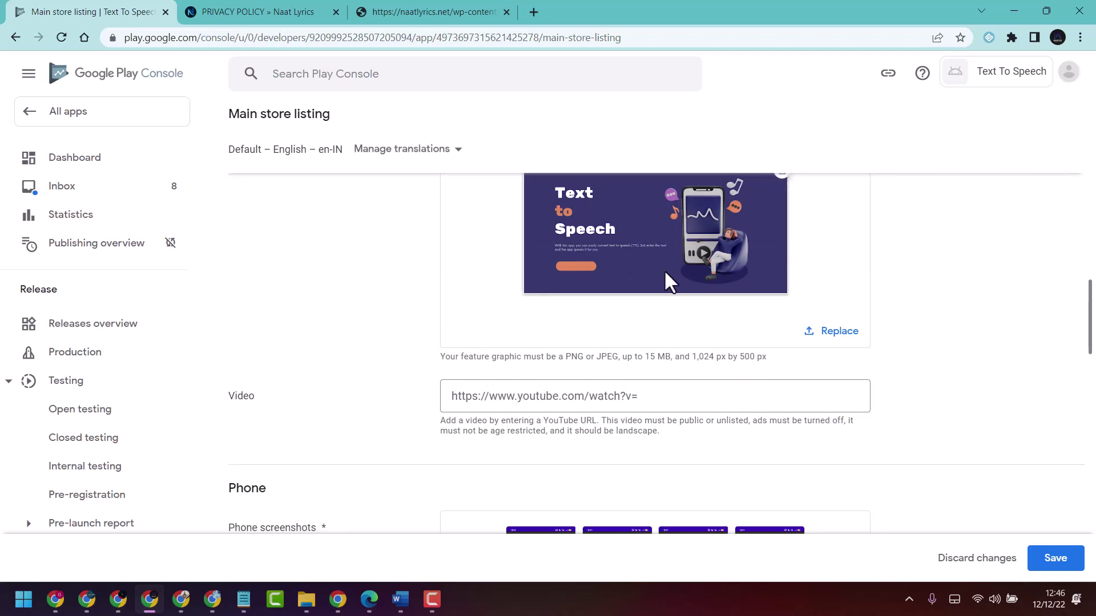
pyautogui.scroll(-2, 881, 334)
pyautogui.scroll(-1, 880, 335)
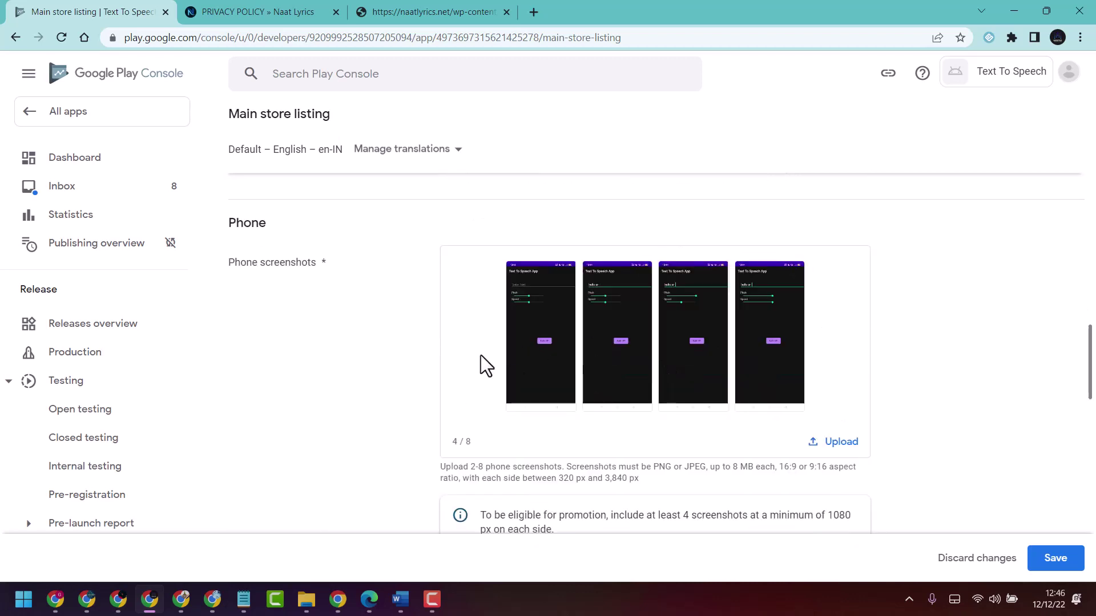
pyautogui.scroll(-3, 941, 360)
pyautogui.scroll(-1, 957, 358)
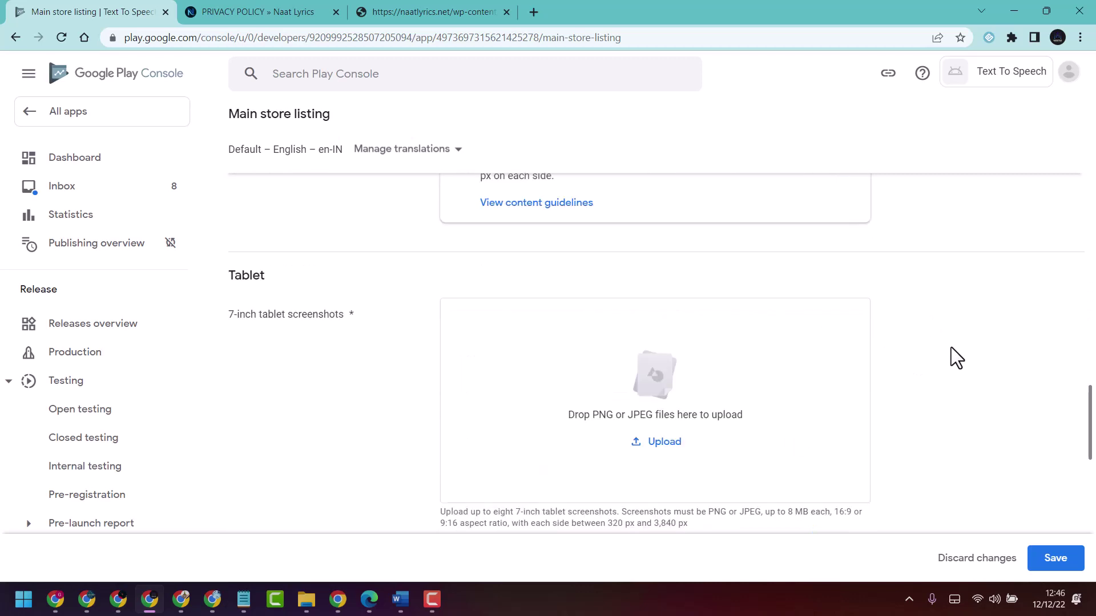
pyautogui.scroll(1, 957, 358)
pyautogui.scroll(1, 950, 348)
pyautogui.scroll(-2, 950, 348)
pyautogui.scroll(-1, 950, 348)
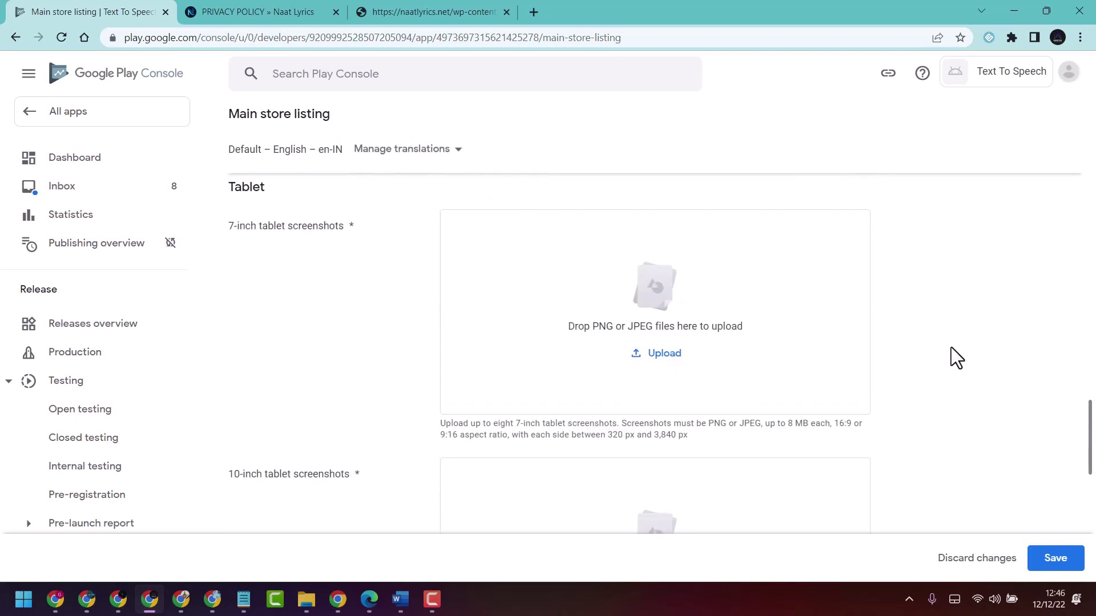
pyautogui.scroll(2, 951, 347)
pyautogui.scroll(2, 950, 346)
pyautogui.scroll(2, 951, 347)
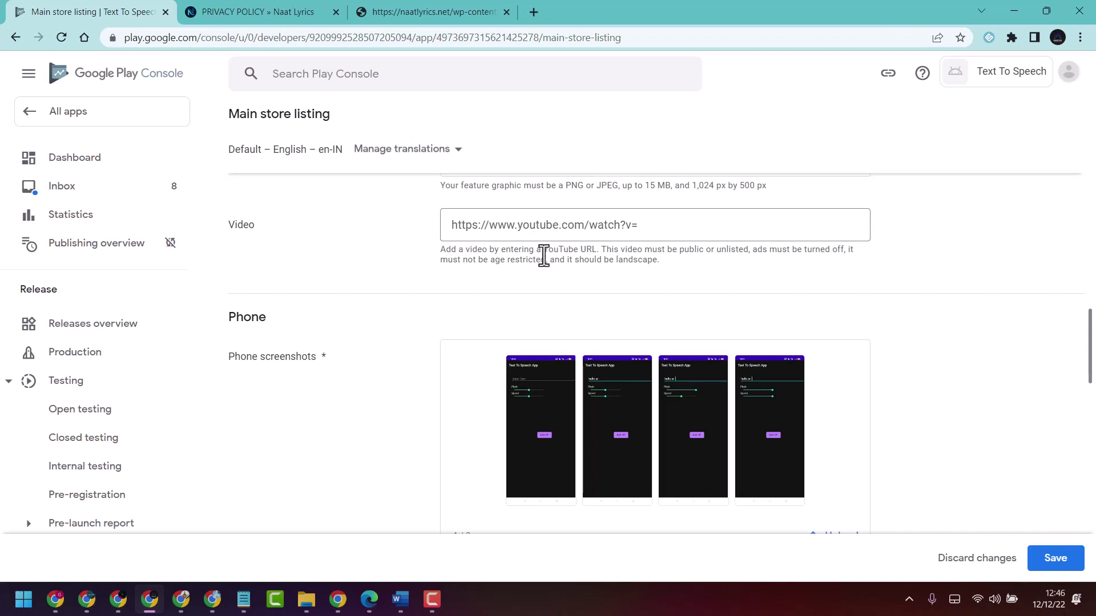
pyautogui.scroll(-1, 918, 295)
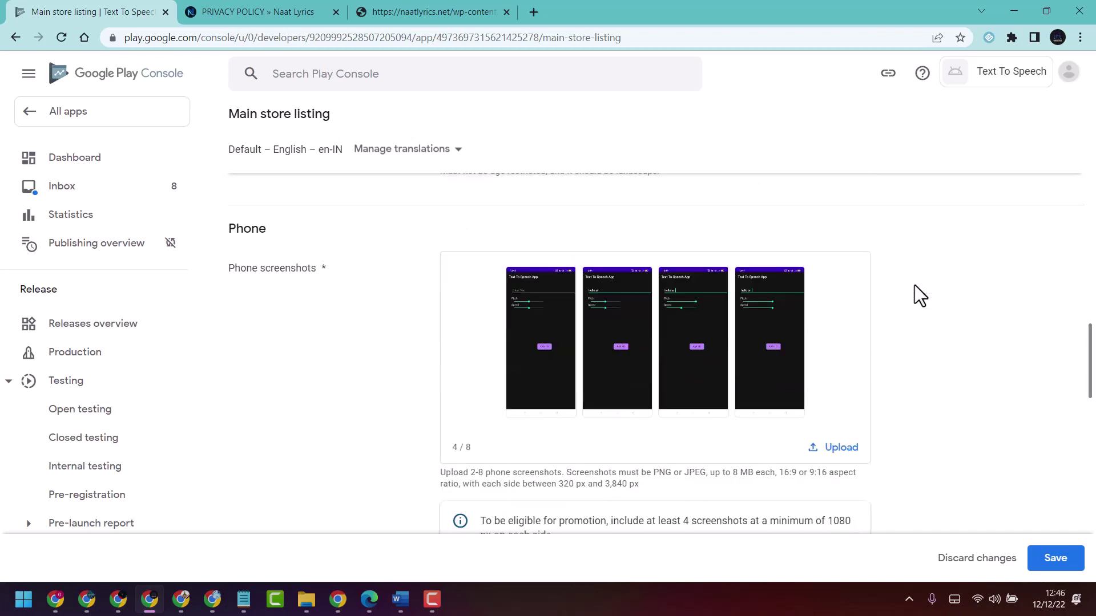
pyautogui.scroll(-3, 915, 286)
pyautogui.scroll(-2, 915, 286)
pyautogui.scroll(4, 915, 286)
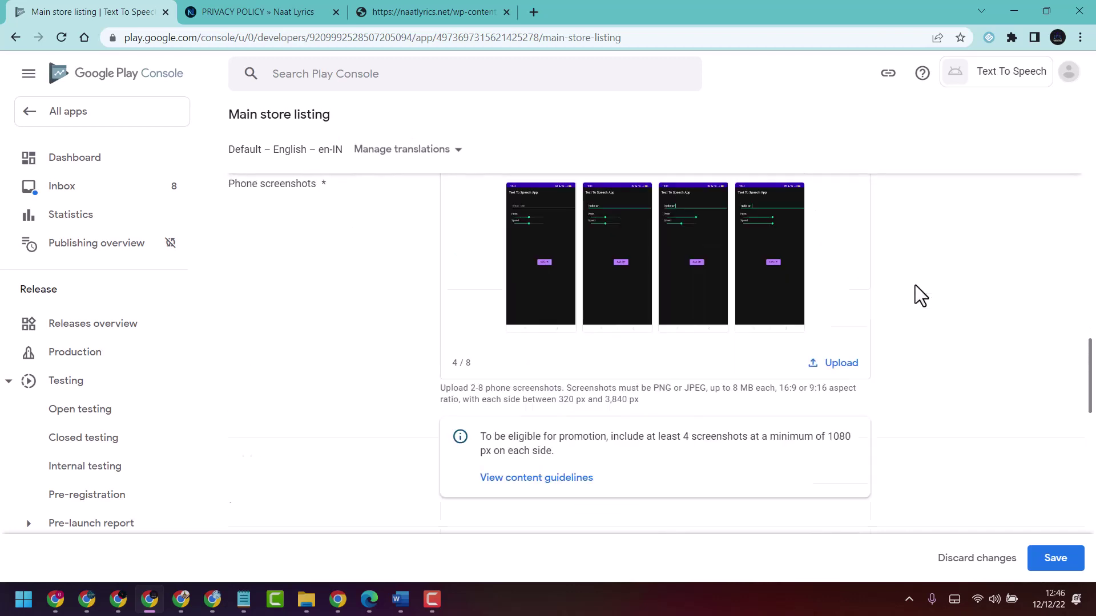
pyautogui.scroll(2, 915, 284)
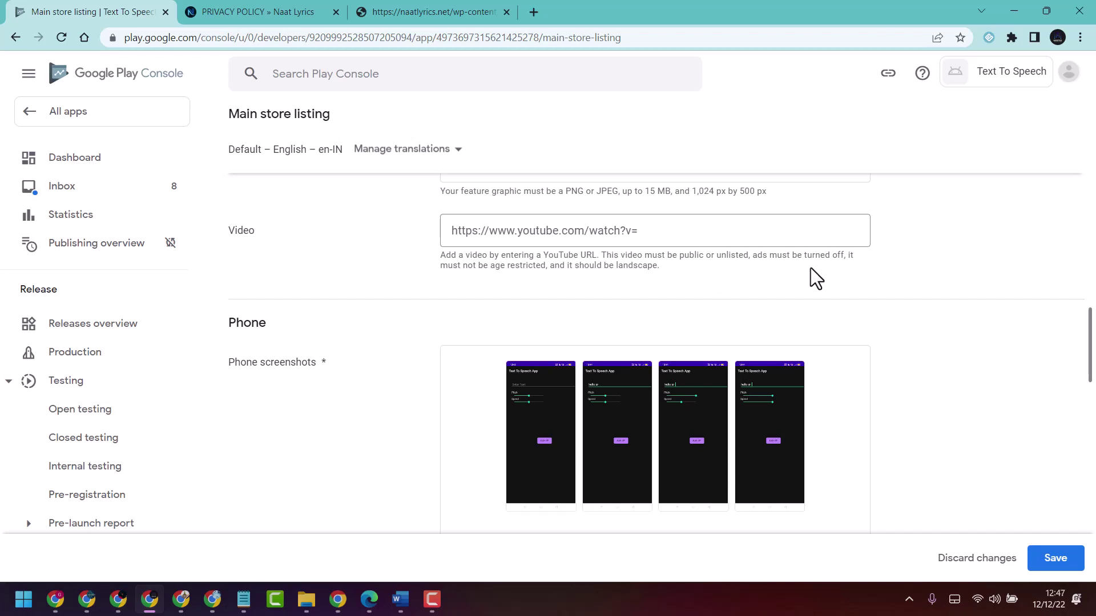
pyautogui.scroll(-2, 946, 291)
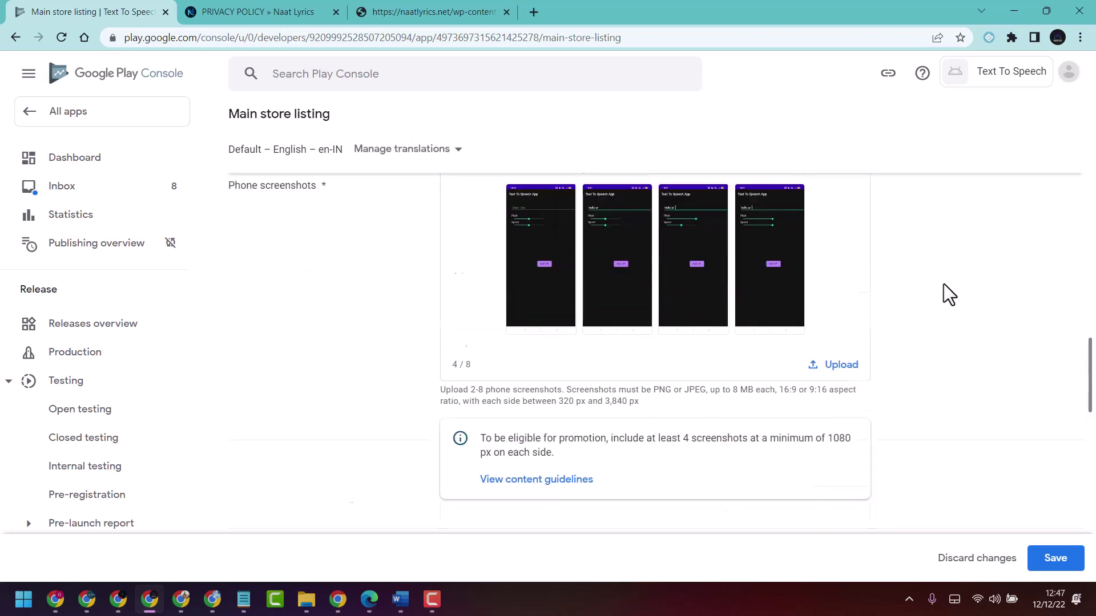
pyautogui.scroll(-5, 944, 285)
pyautogui.scroll(-3, 943, 285)
pyautogui.scroll(-3, 944, 285)
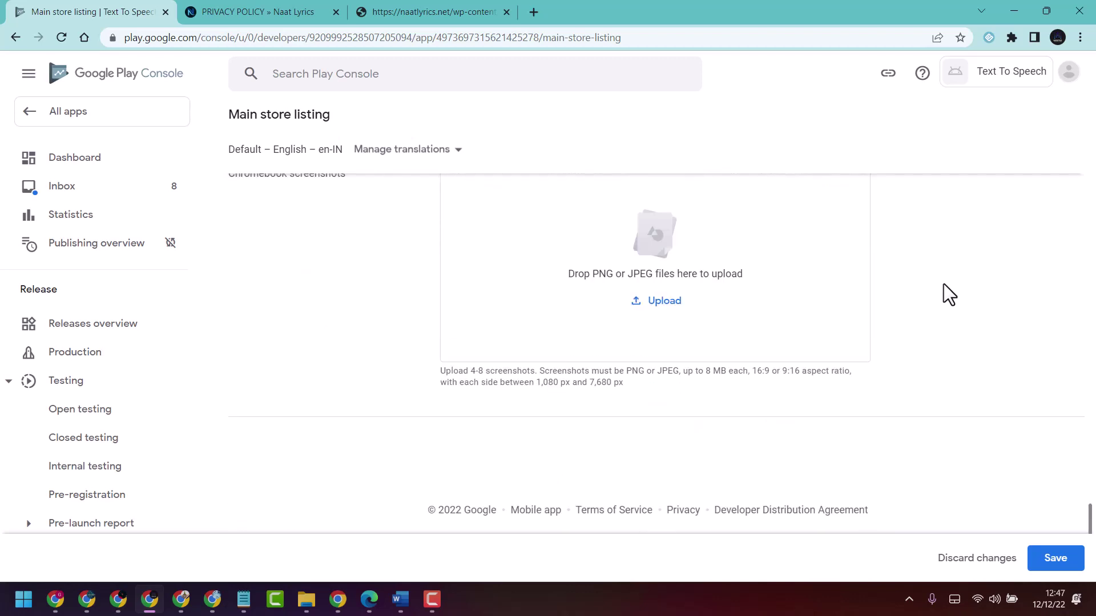
# Step: Save the main store listing with the uploaded graphics and screenshots
pyautogui.click(1059, 562)
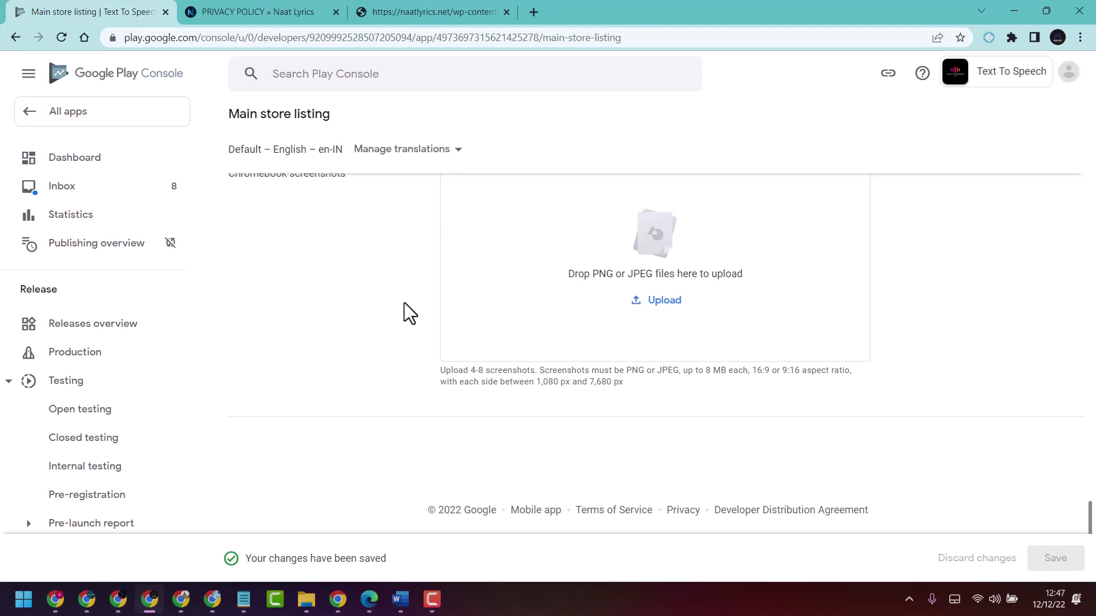
pyautogui.scroll(3, 405, 302)
pyautogui.scroll(7, 408, 295)
pyautogui.scroll(5, 408, 296)
pyautogui.scroll(5, 312, 258)
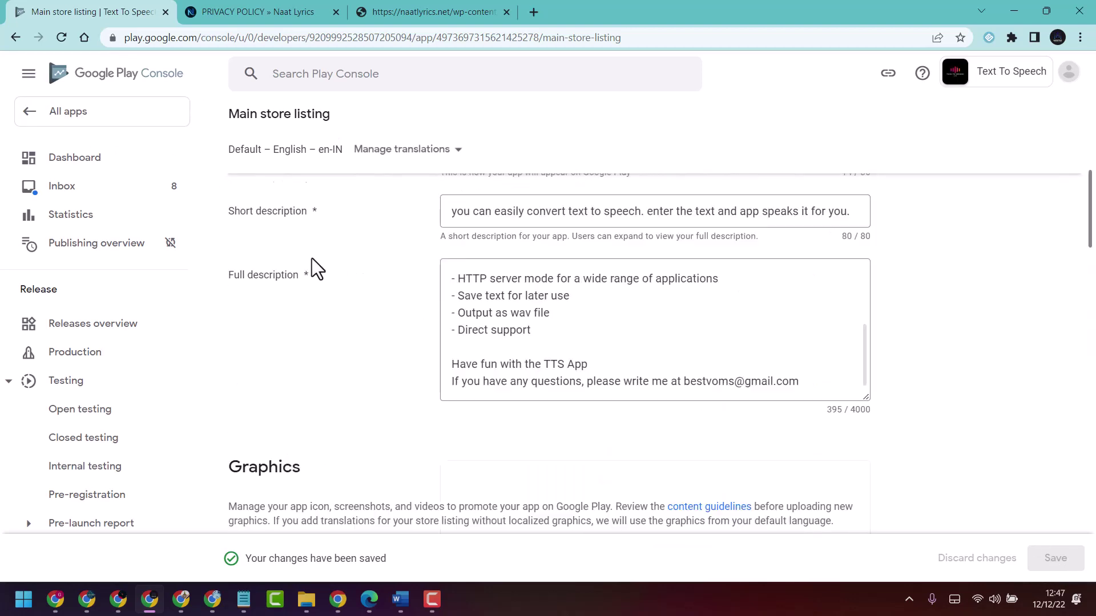
pyautogui.scroll(5, 313, 258)
# Step: From the Dashboard, expand the 'Publish your app on Google Play' tasks
pyautogui.click(94, 170)
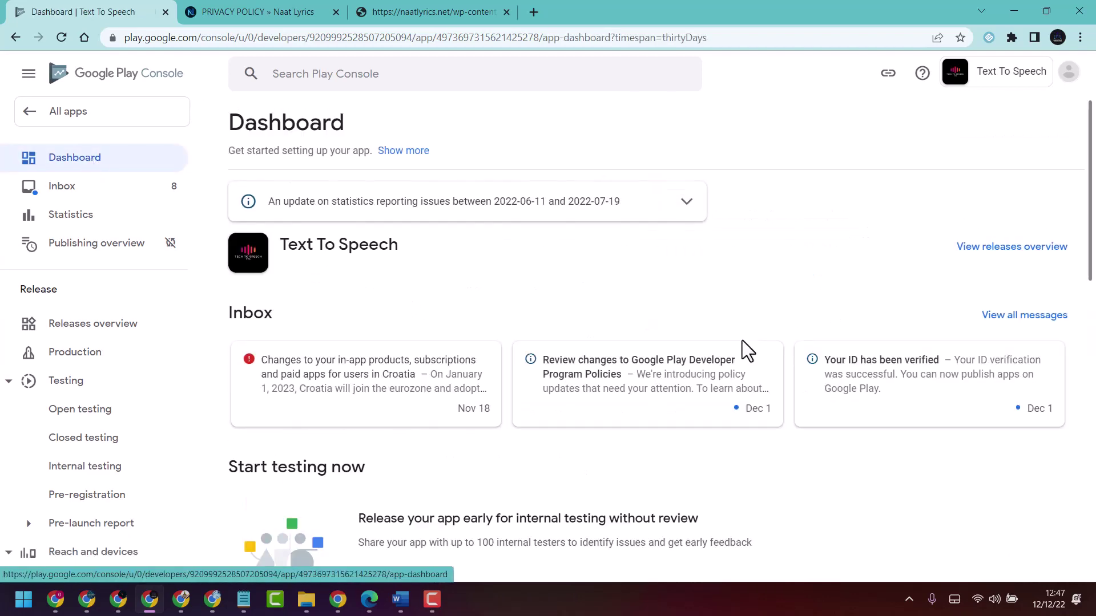
pyautogui.scroll(-4, 742, 340)
pyautogui.scroll(-5, 743, 342)
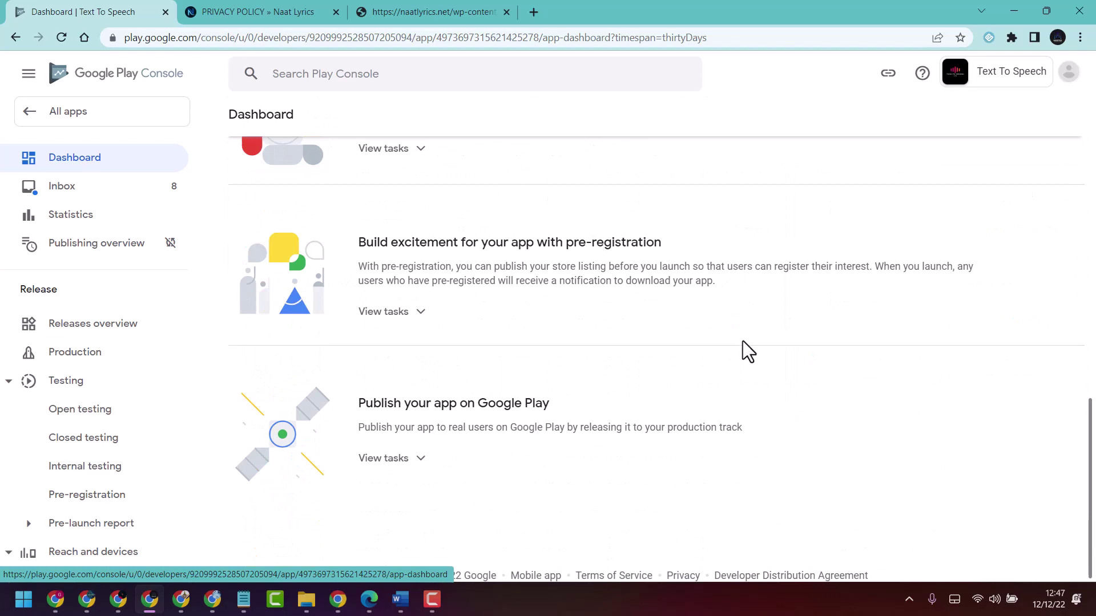
pyautogui.scroll(2, 742, 342)
pyautogui.scroll(1, 742, 342)
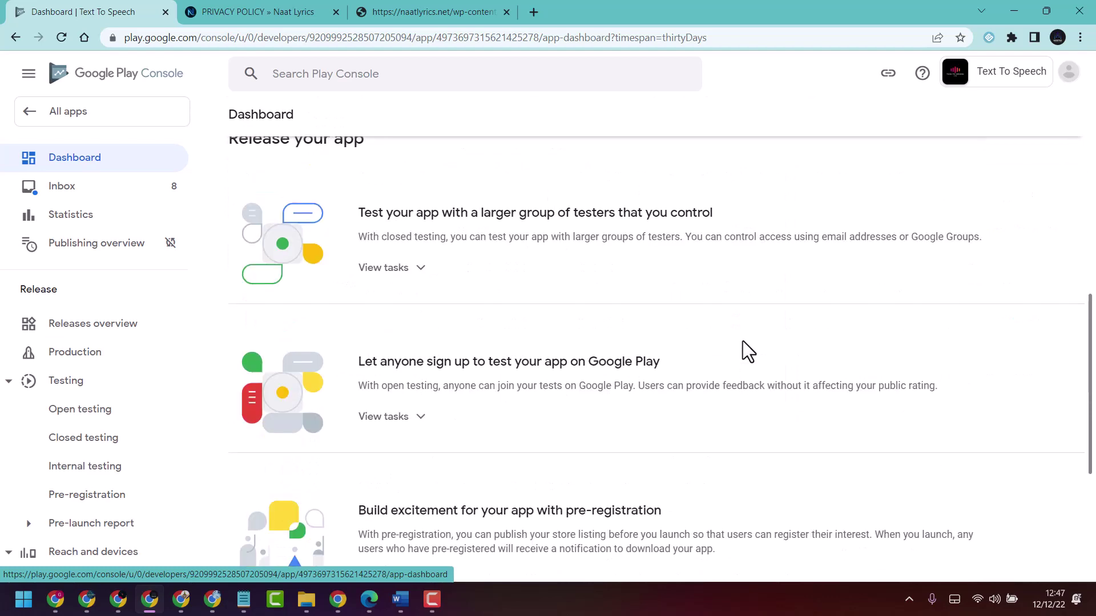
pyautogui.scroll(1, 742, 342)
pyautogui.scroll(1, 742, 342)
pyautogui.scroll(-5, 497, 442)
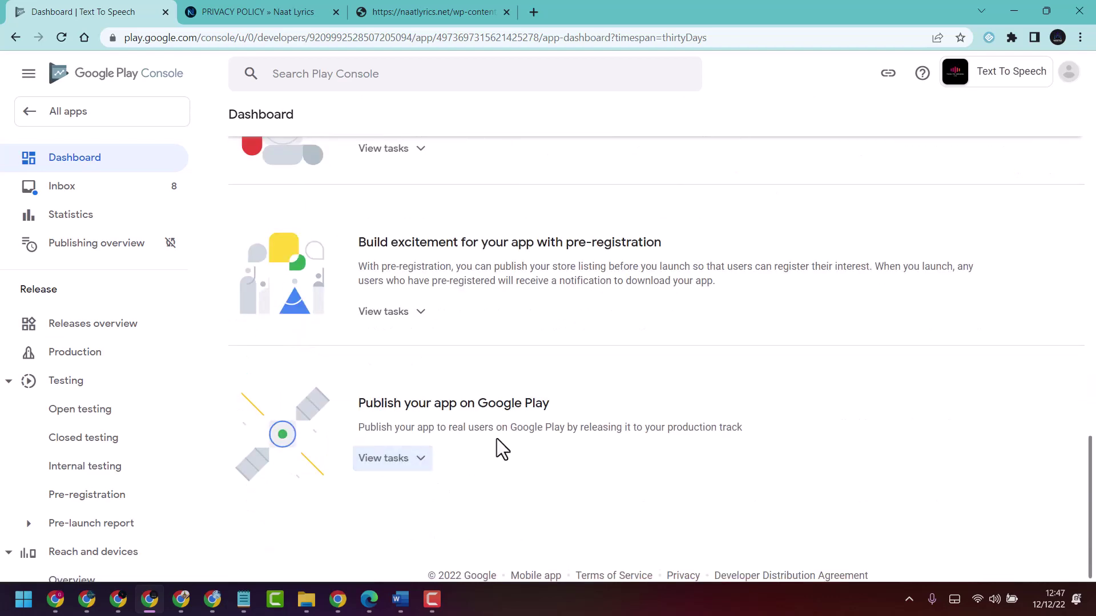
pyautogui.scroll(2, 592, 393)
pyautogui.scroll(6, 592, 393)
pyautogui.scroll(3, 592, 394)
pyautogui.scroll(-4, 591, 392)
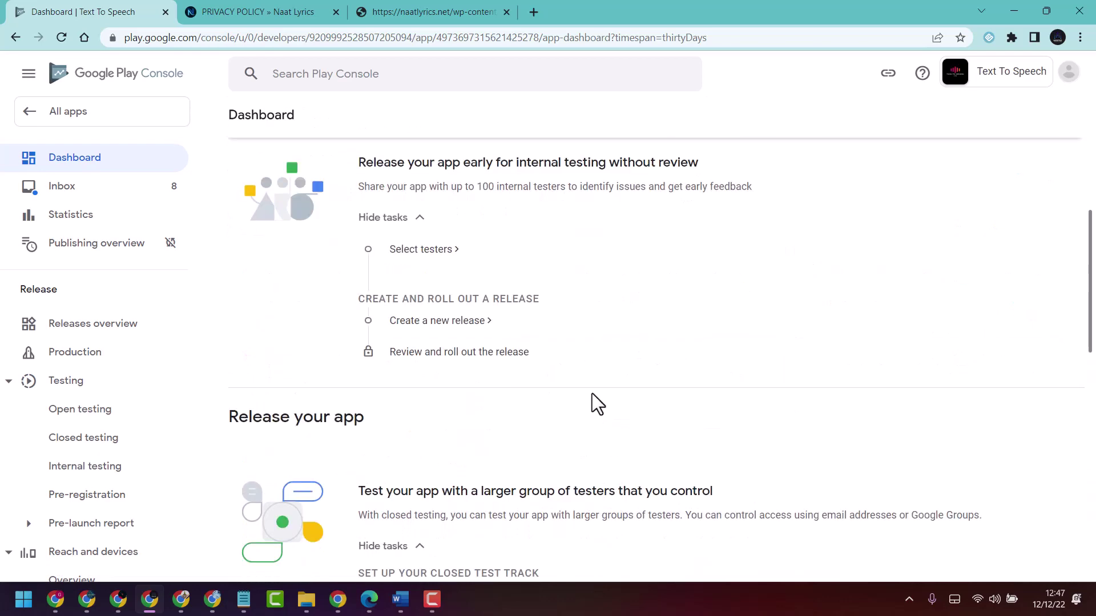
pyautogui.scroll(-7, 592, 393)
pyautogui.scroll(-1, 593, 394)
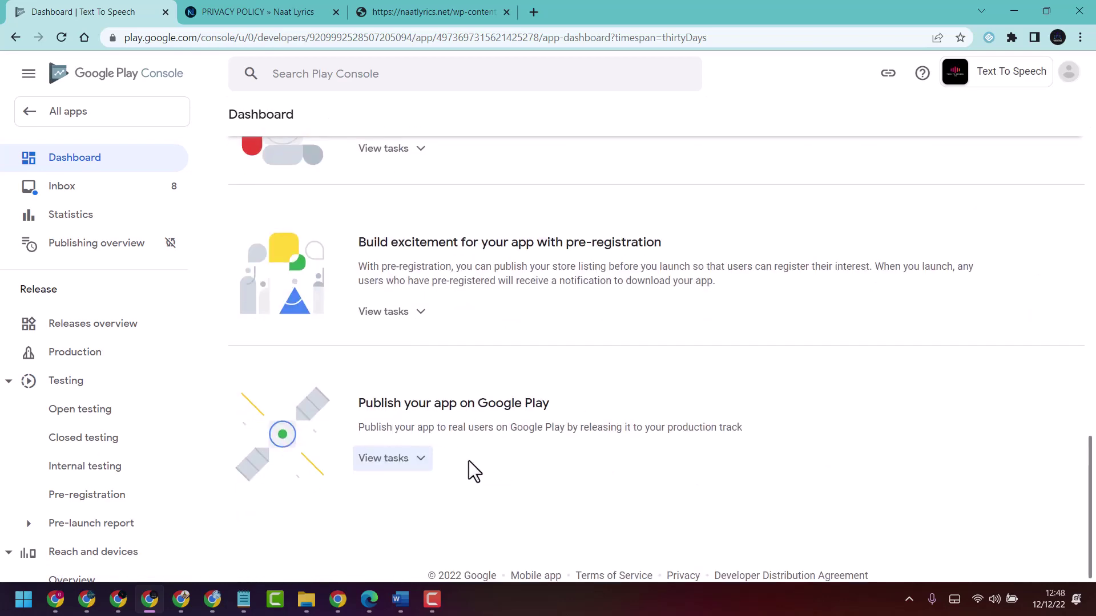
pyautogui.click(423, 458)
pyautogui.scroll(-1, 638, 446)
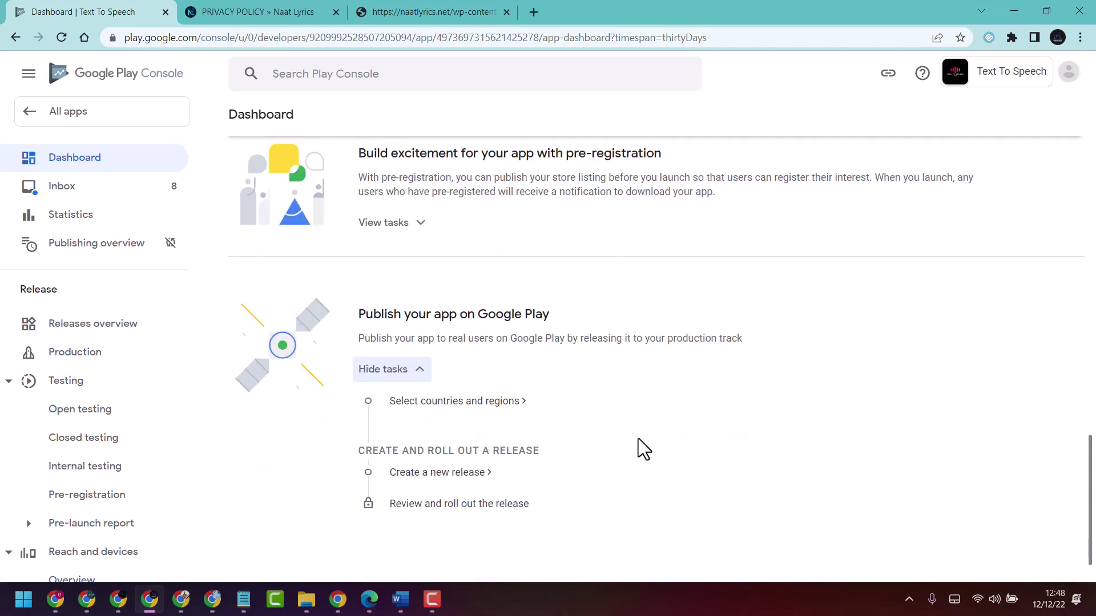
# Step: Add all 176 countries/regions plus Rest of World (177 total) to production availability
pyautogui.click(461, 409)
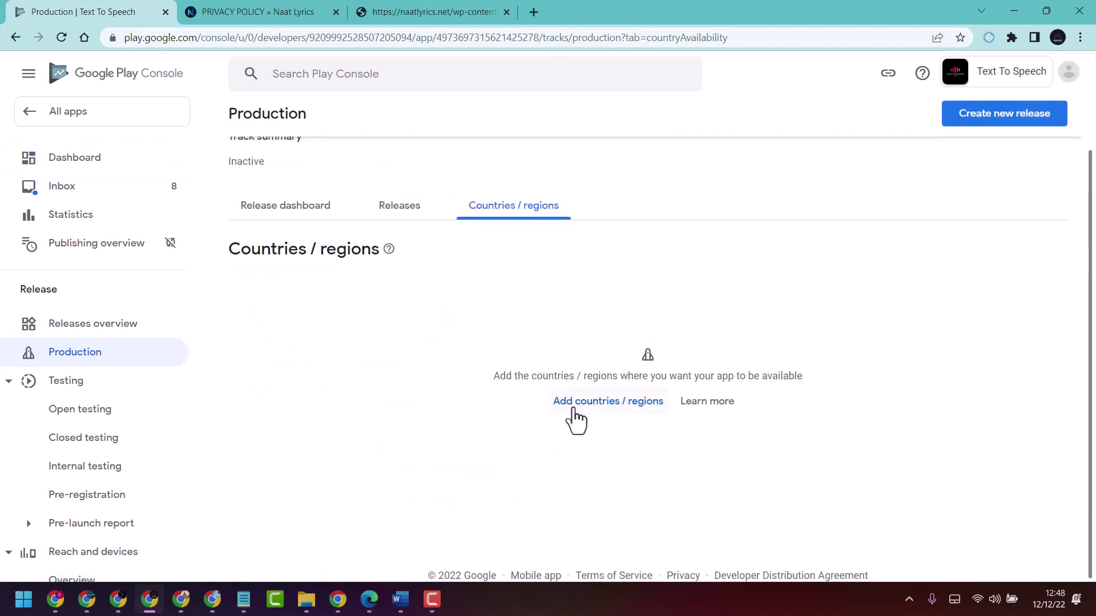
pyautogui.click(573, 410)
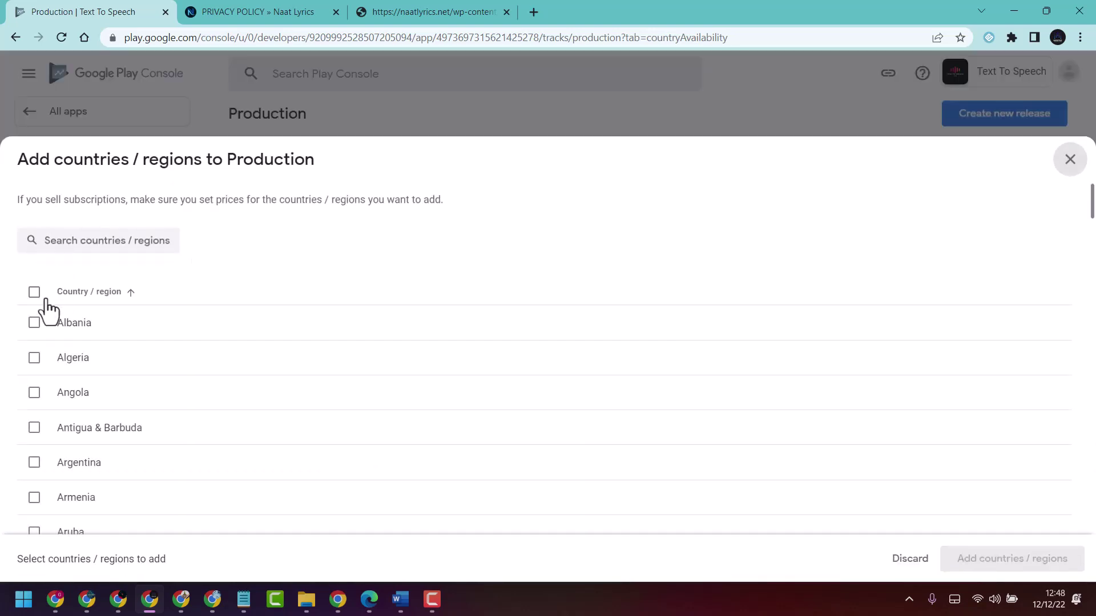
pyautogui.click(34, 294)
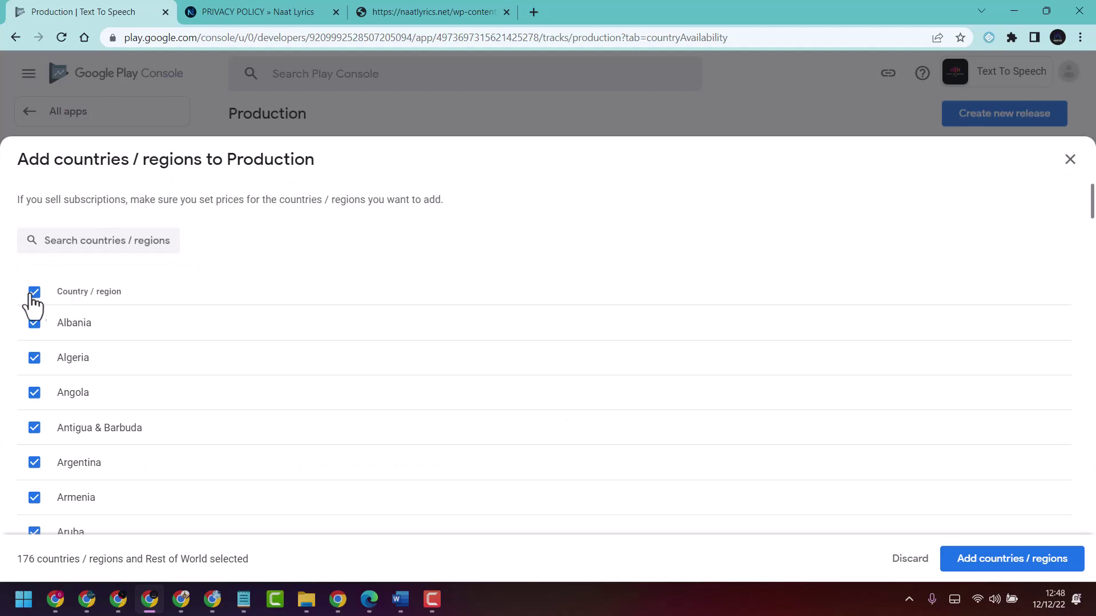
pyautogui.click(996, 565)
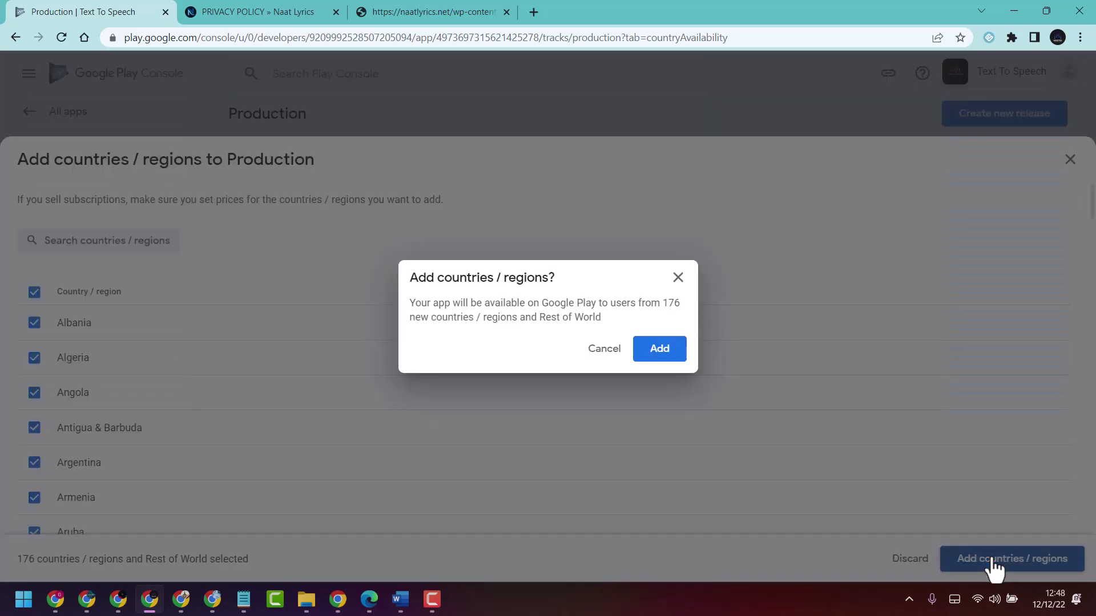
pyautogui.click(659, 349)
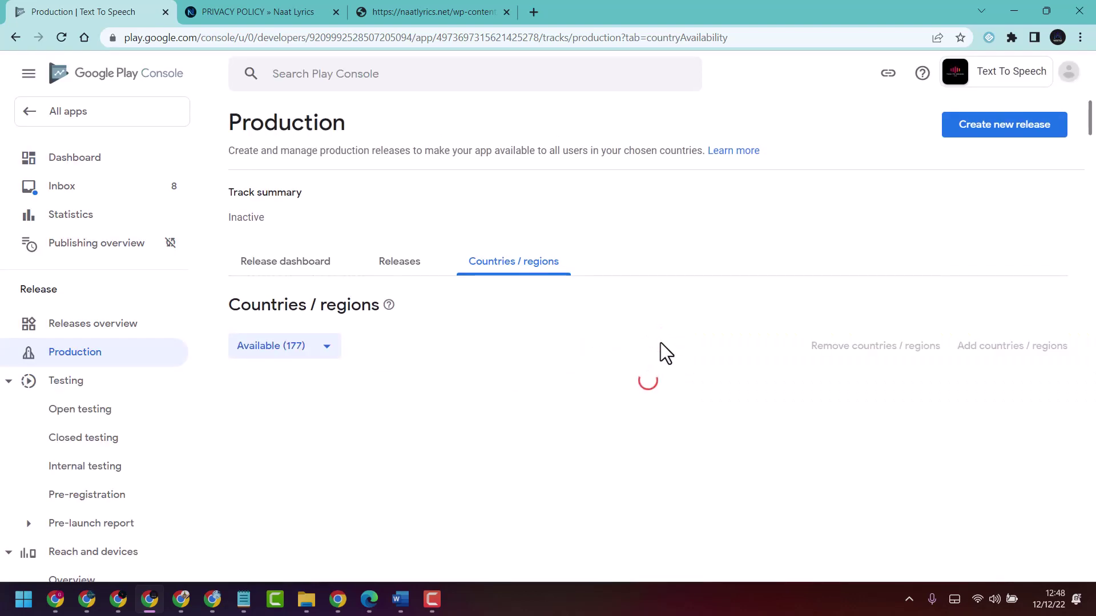
pyautogui.scroll(-3, 660, 345)
pyautogui.scroll(-5, 660, 345)
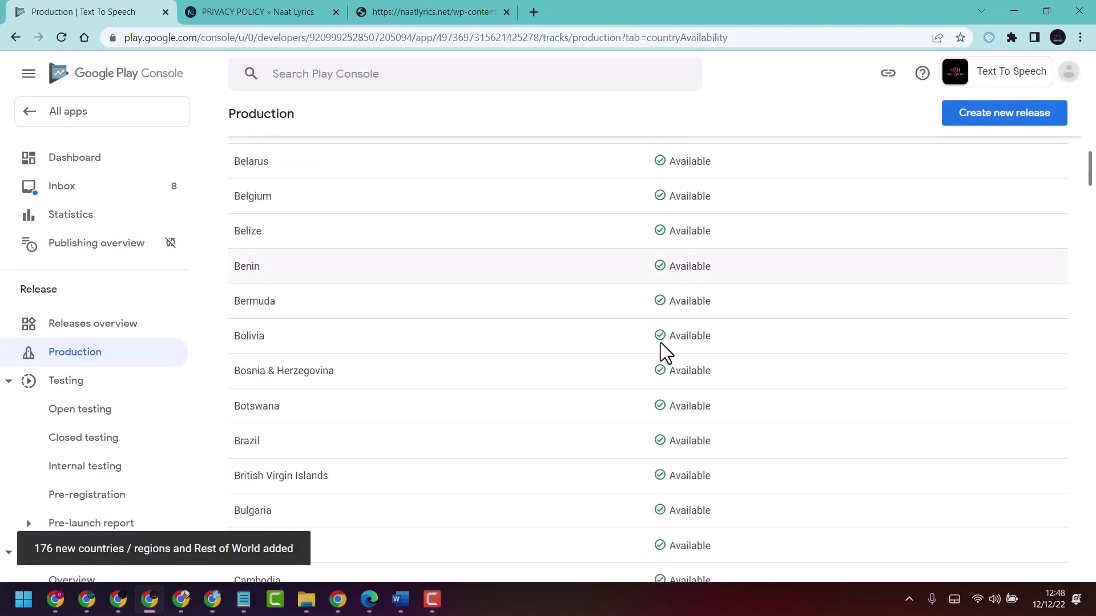
pyautogui.scroll(8, 660, 343)
pyautogui.scroll(2, 661, 342)
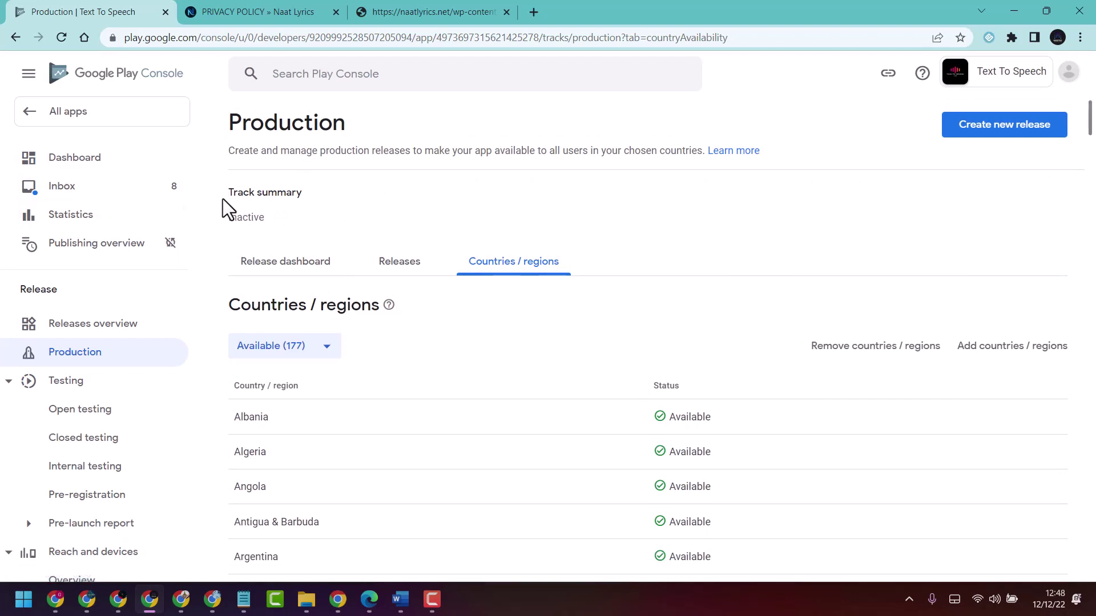
# Step: Start a new production release and browse for the app bundle on the C: drive
pyautogui.click(1012, 140)
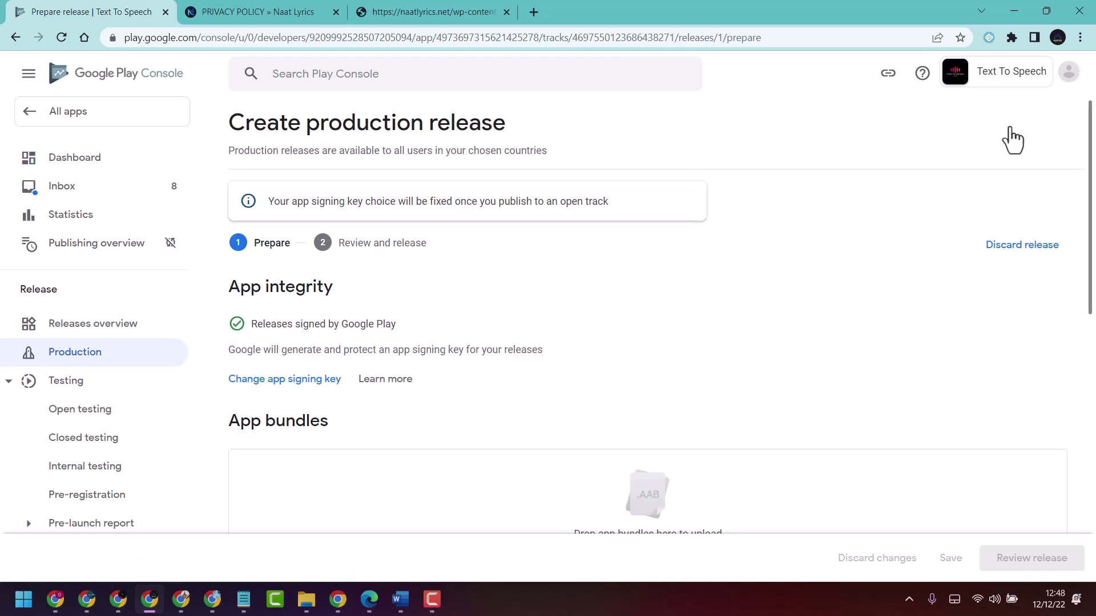
pyautogui.scroll(-1, 787, 169)
pyautogui.scroll(-1, 787, 169)
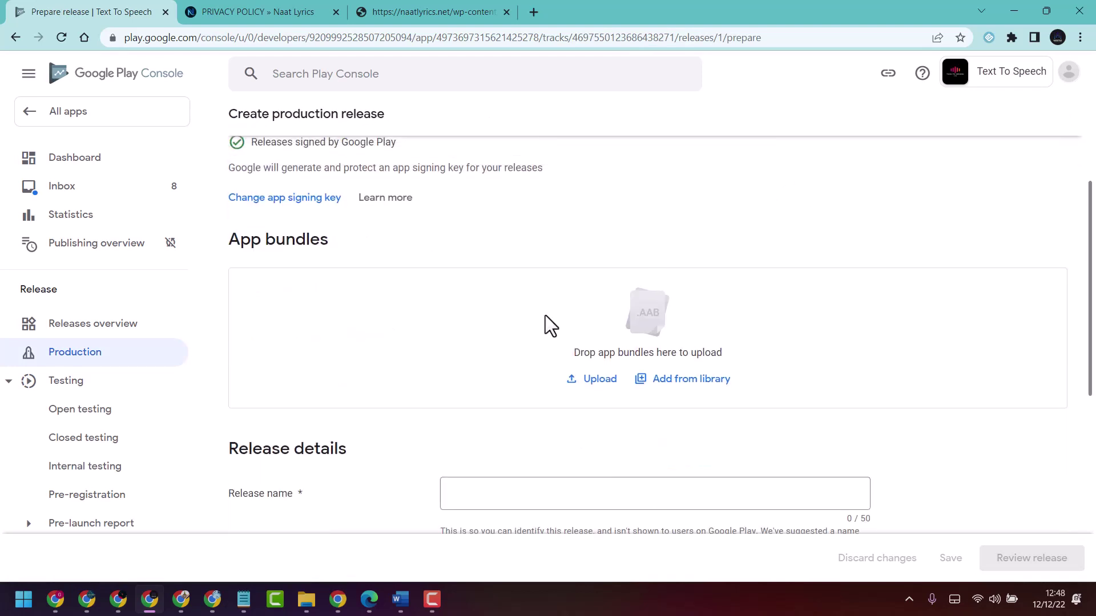
pyautogui.click(600, 381)
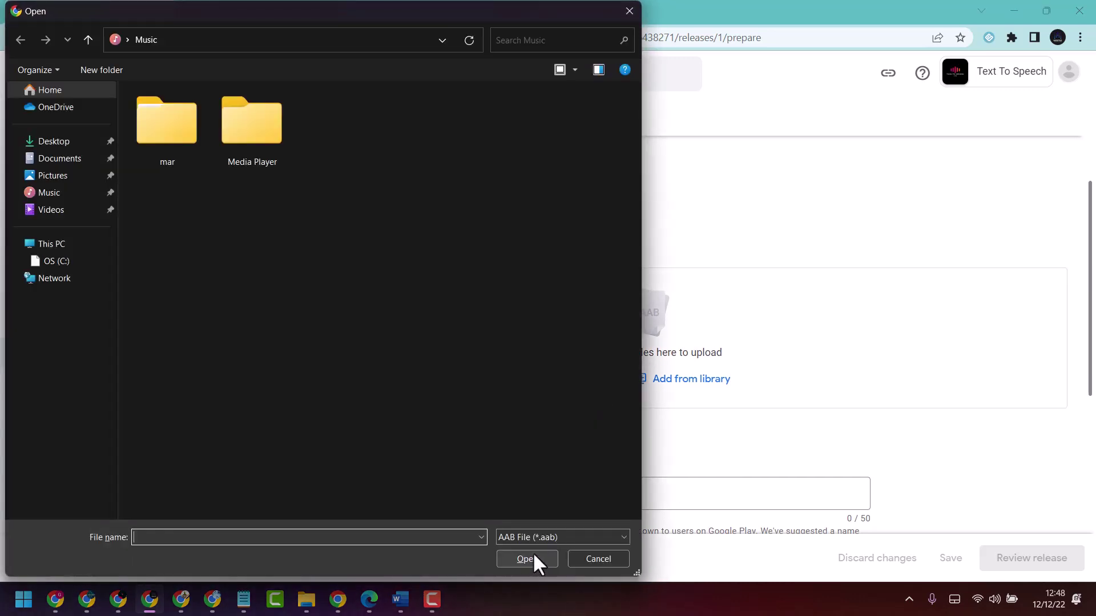
pyautogui.click(54, 250)
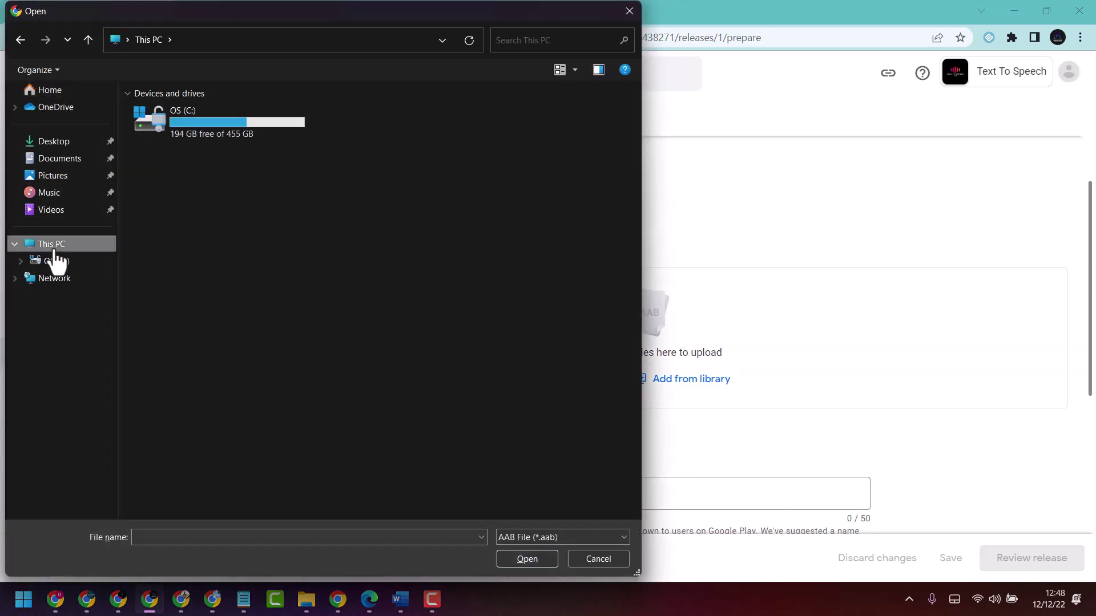
pyautogui.doubleClick(146, 120)
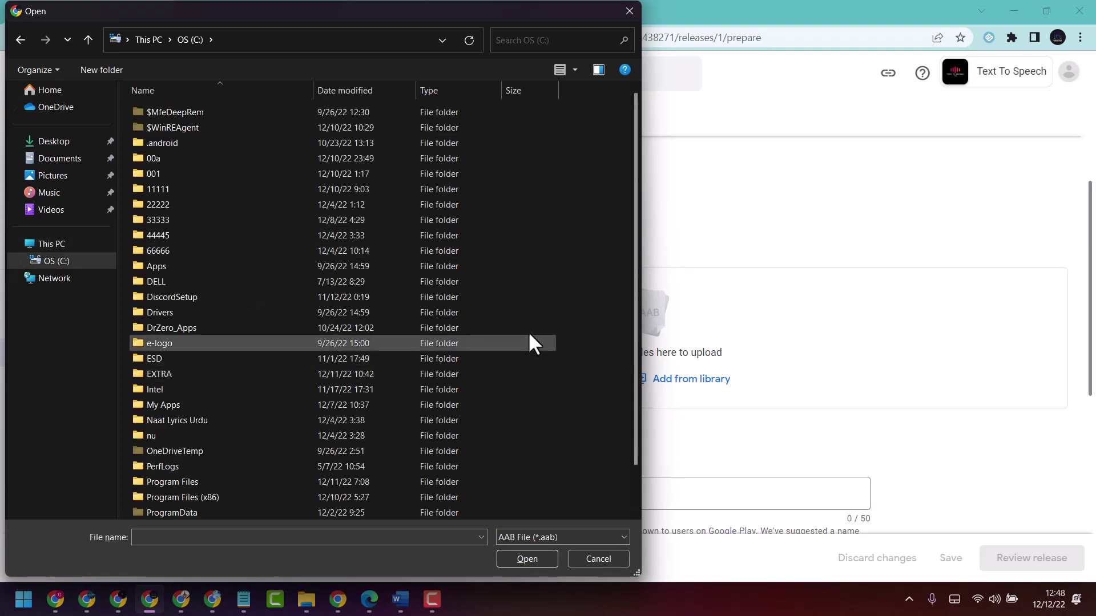
pyautogui.scroll(-1, 529, 334)
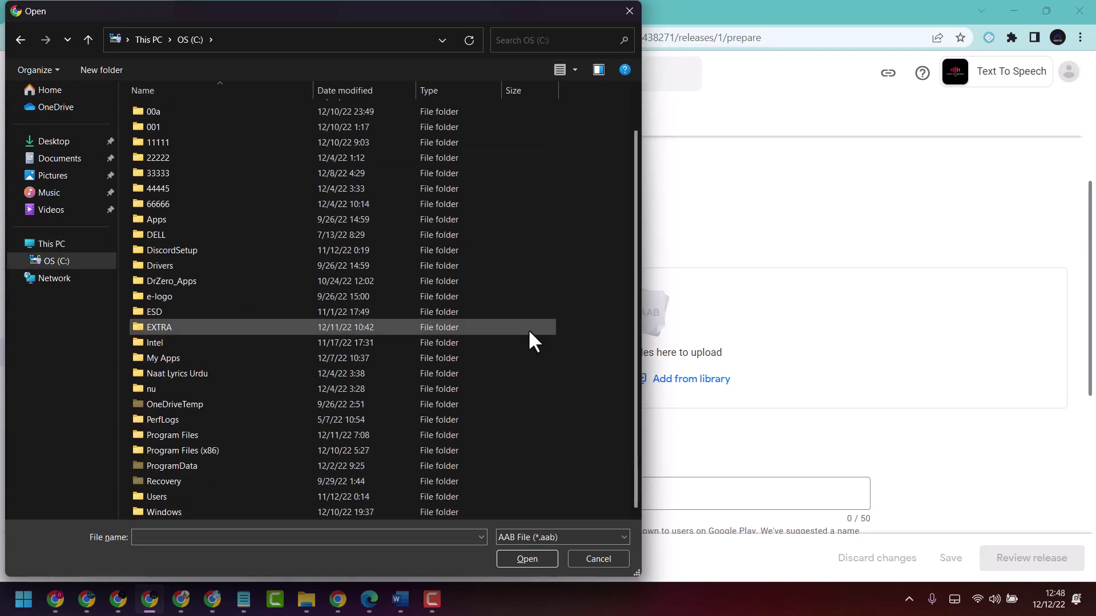
# Step: Upload app-release.aab from C:\My Apps\texttospeech as version 1 (1.0)
pyautogui.doubleClick(132, 357)
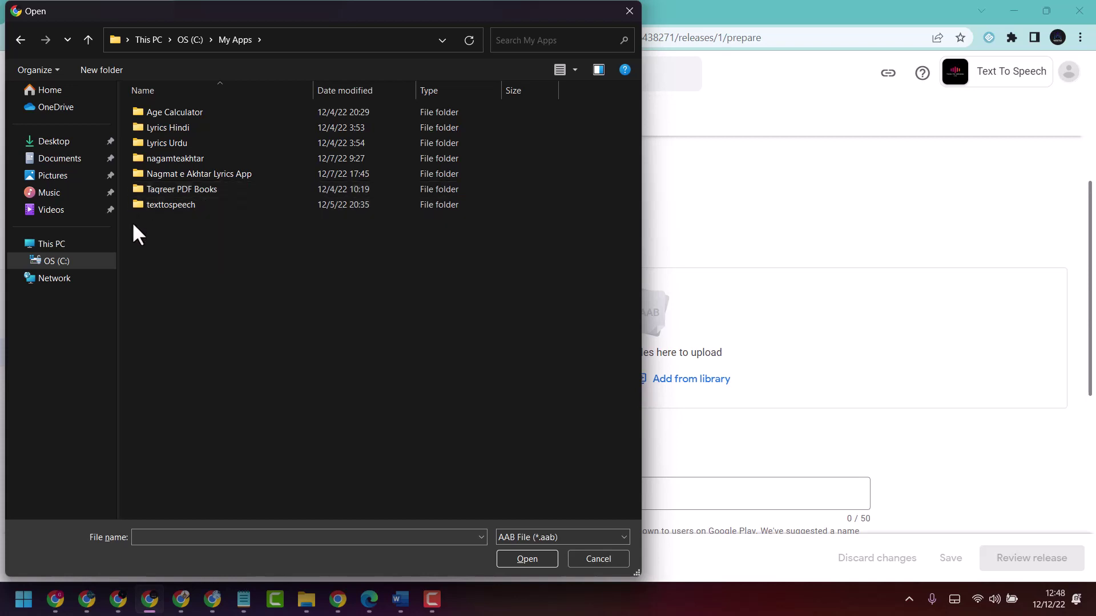
pyautogui.doubleClick(136, 203)
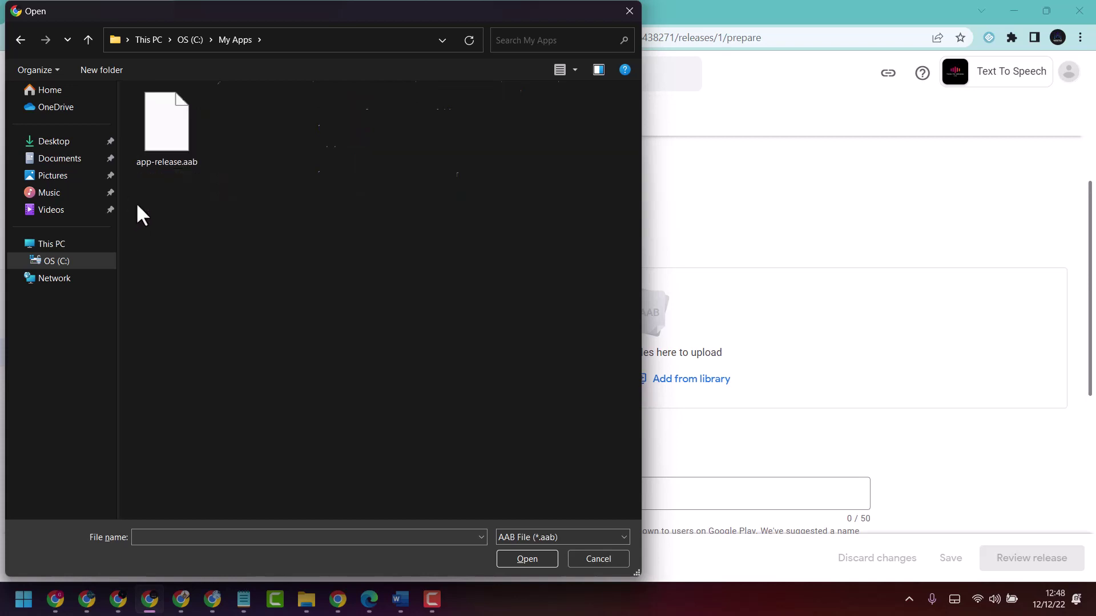
pyautogui.click(166, 159)
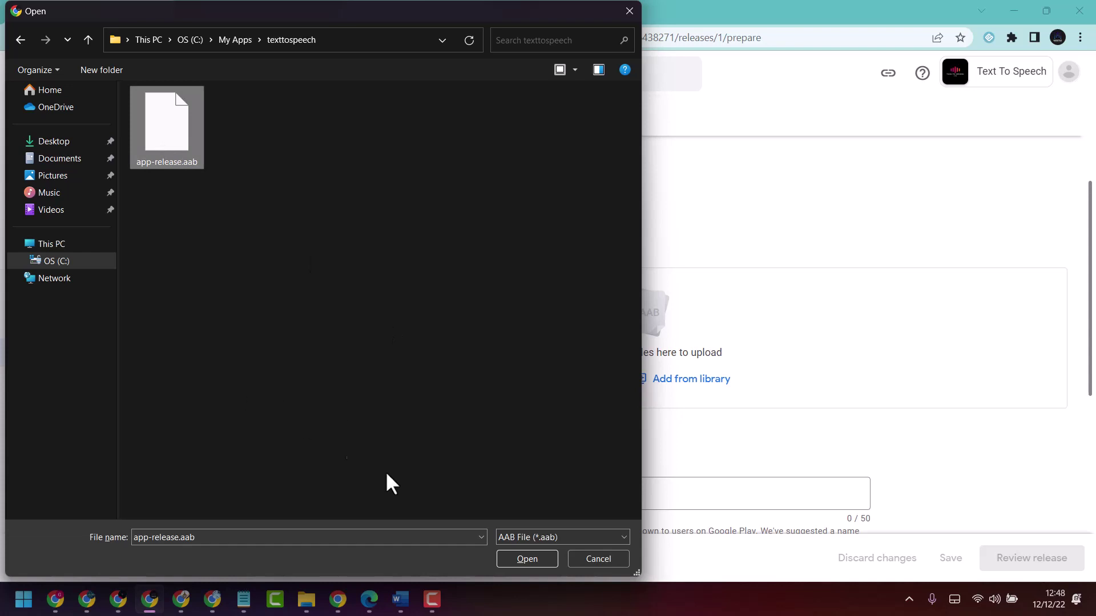
pyautogui.click(525, 558)
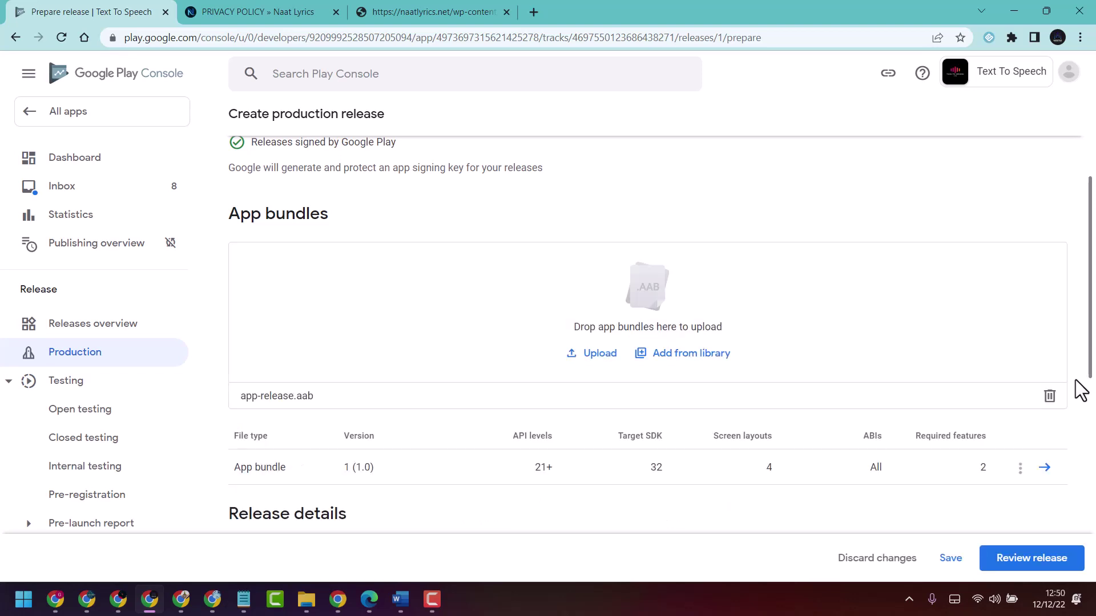
pyautogui.scroll(-2, 715, 390)
pyautogui.scroll(-3, 672, 380)
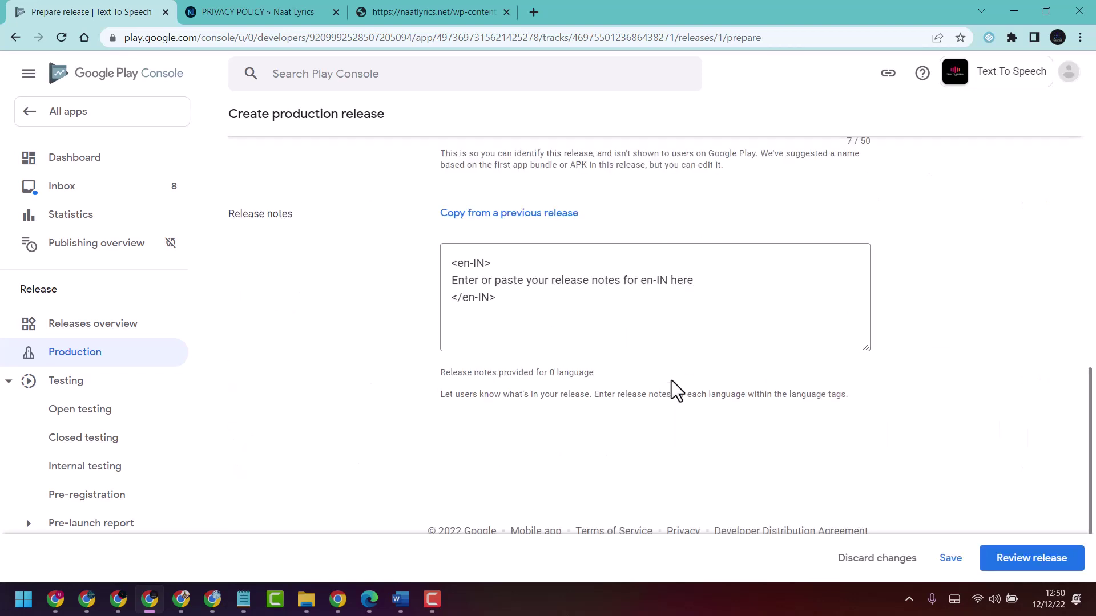
# Step: Set the en-IN release notes to 'First Update' and proceed to Review release
pyautogui.click(488, 280)
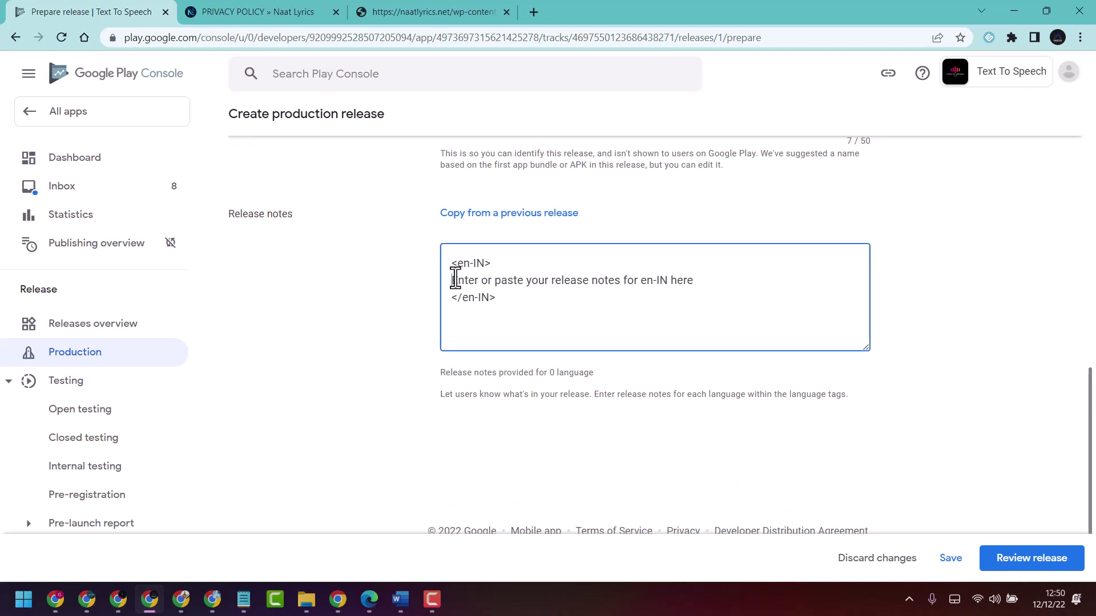
pyautogui.moveTo(451, 280); pyautogui.dragTo(706, 280)
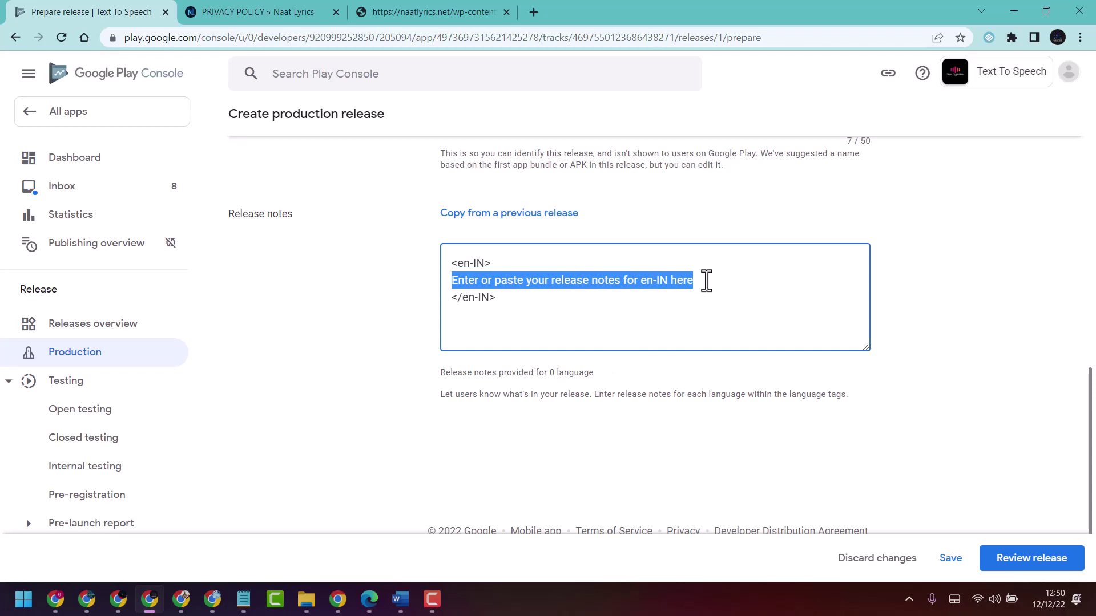
pyautogui.write('F')
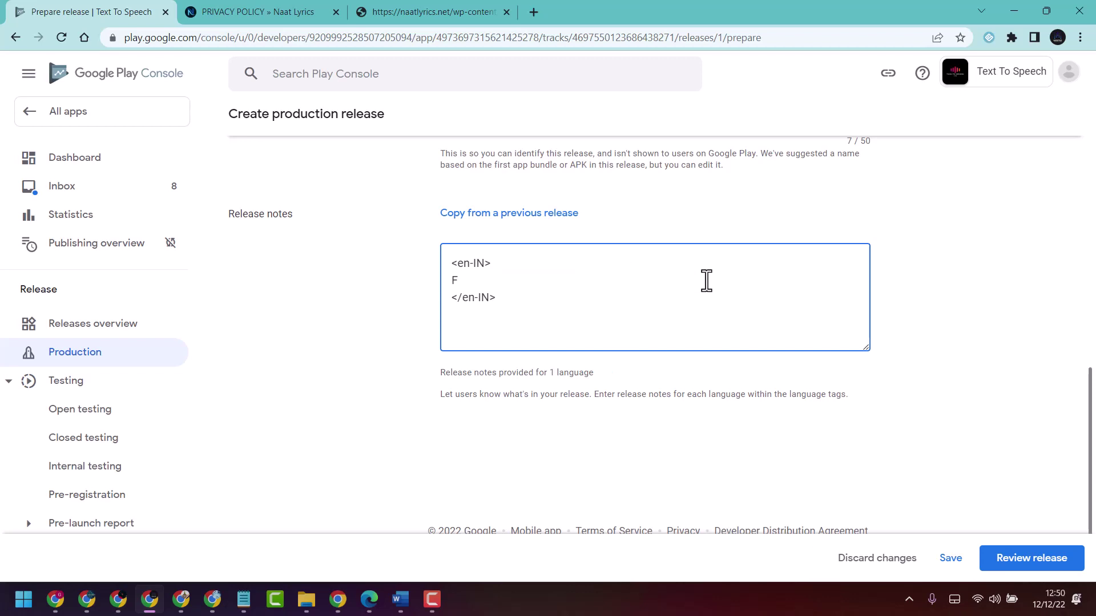
pyautogui.write('irst Update')
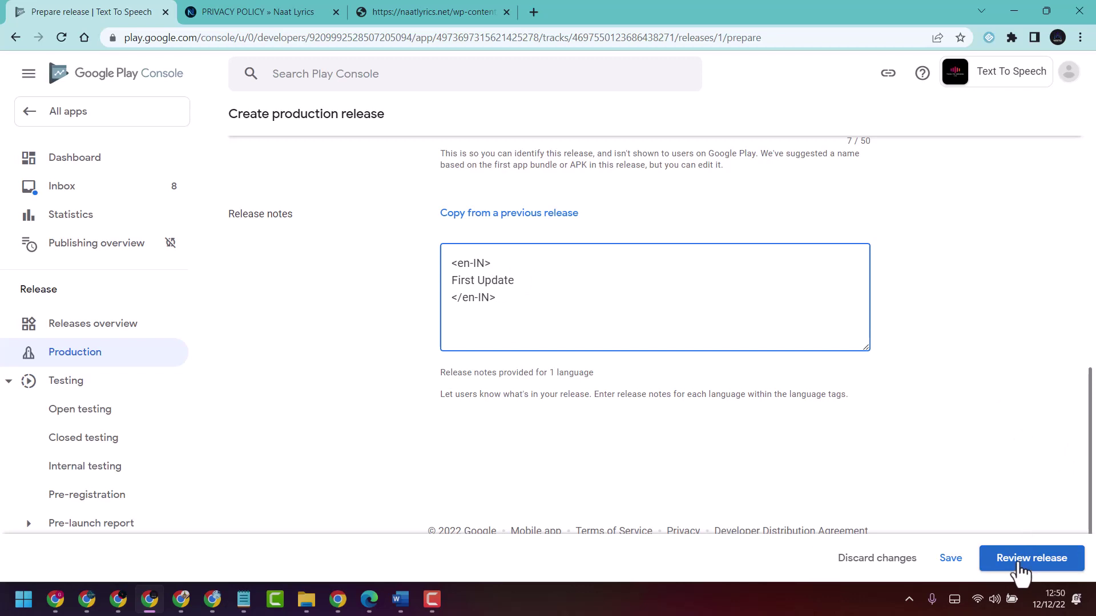
pyautogui.click(1020, 565)
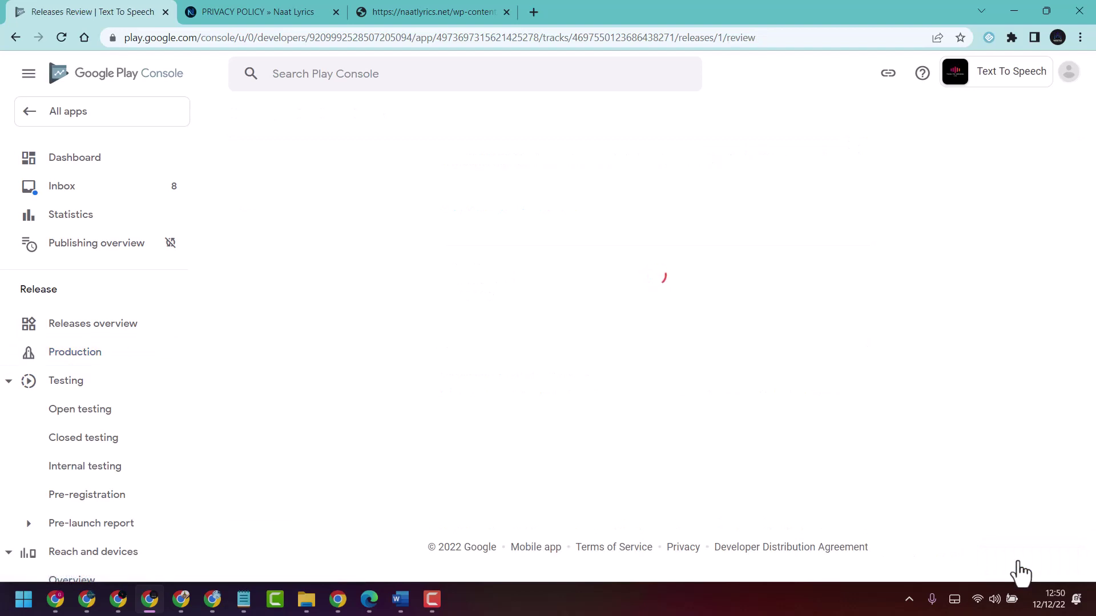
pyautogui.scroll(-3, 909, 458)
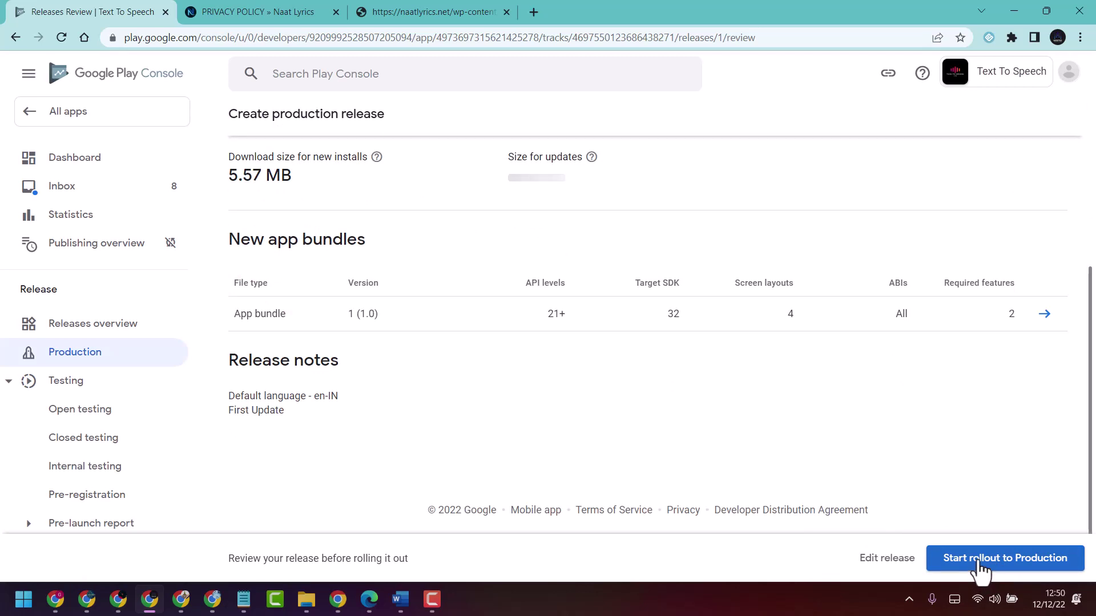
# Step: Roll out release 1 (1.0) to production and confirm, leaving it in review for 177 countries
pyautogui.click(980, 567)
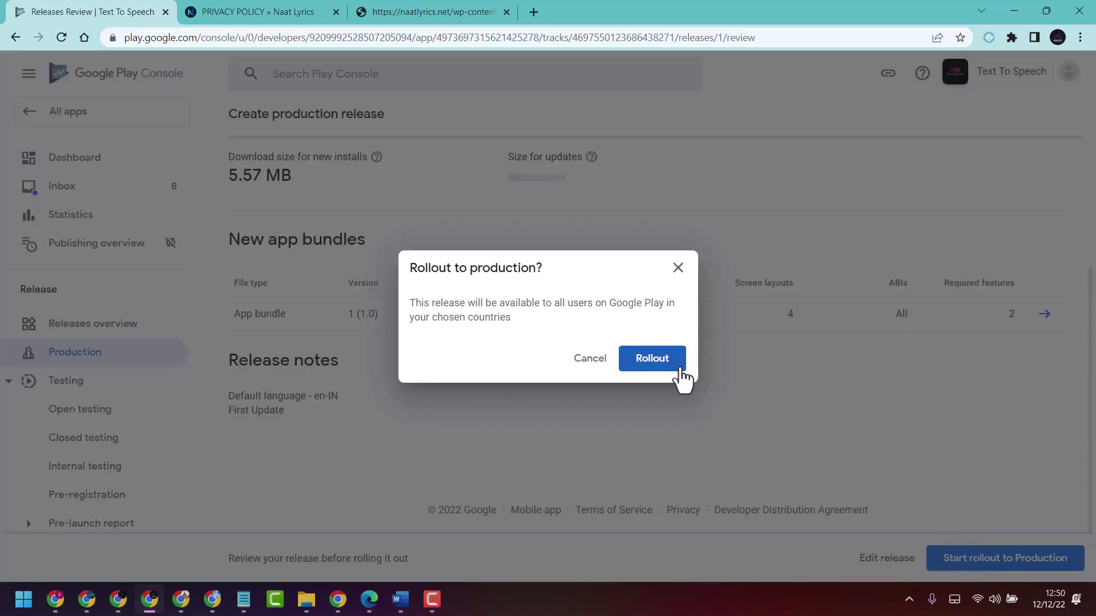
pyautogui.click(652, 358)
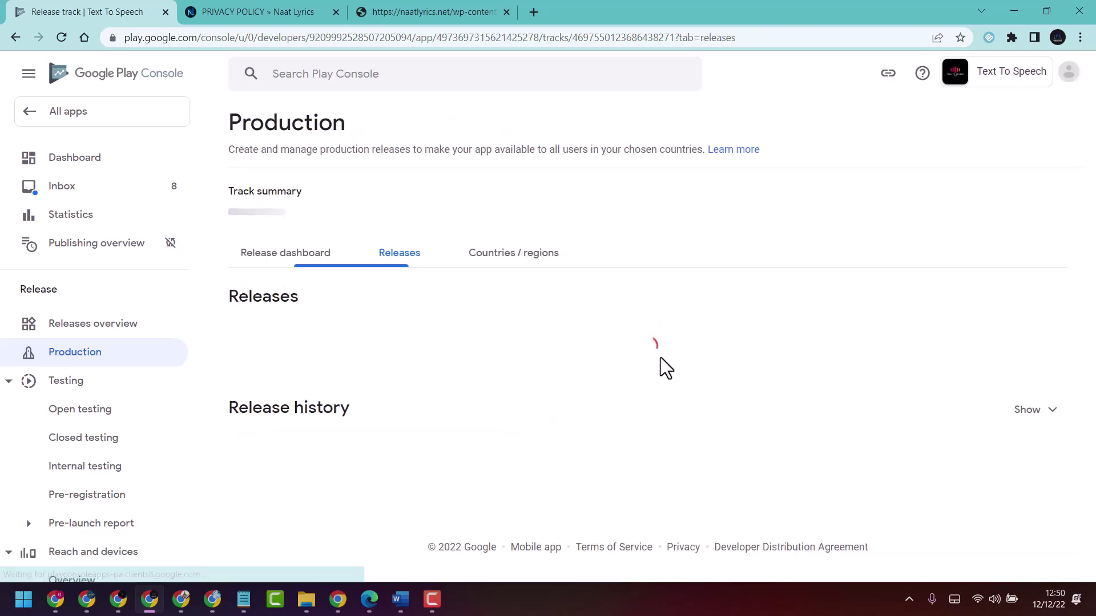
pyautogui.scroll(1, 659, 366)
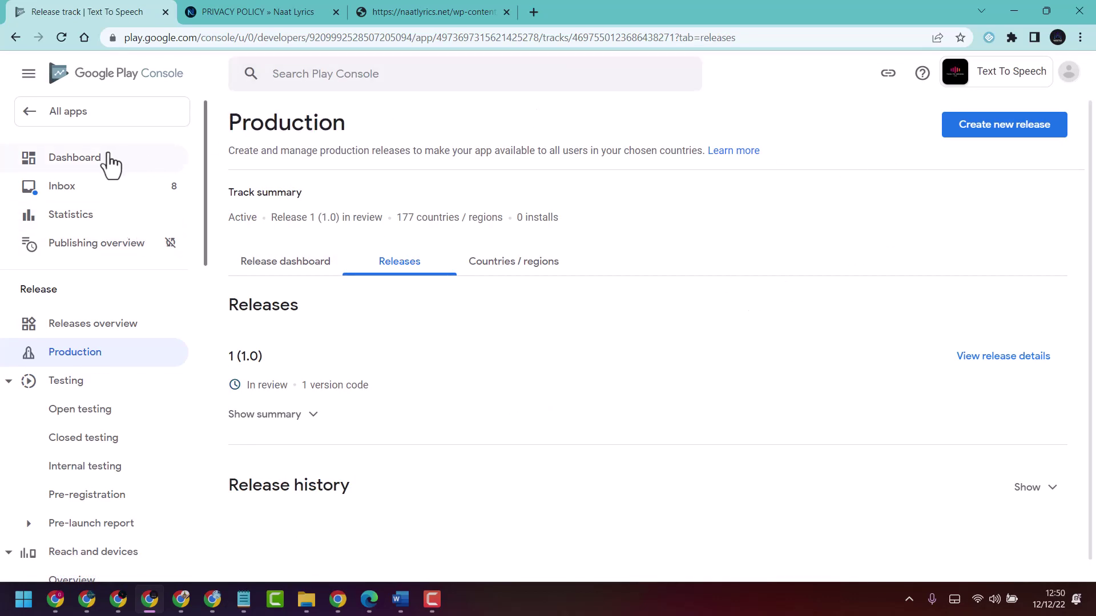
# Step: Return via the dashboard to the All apps list, where Text To Speech shows in review
pyautogui.click(102, 165)
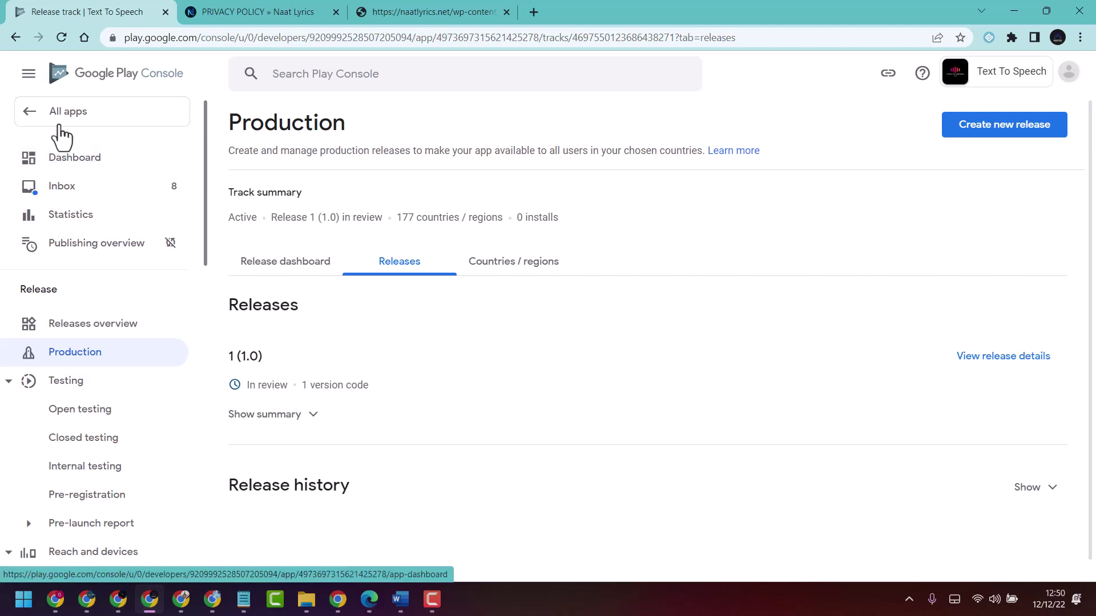
pyautogui.click(62, 120)
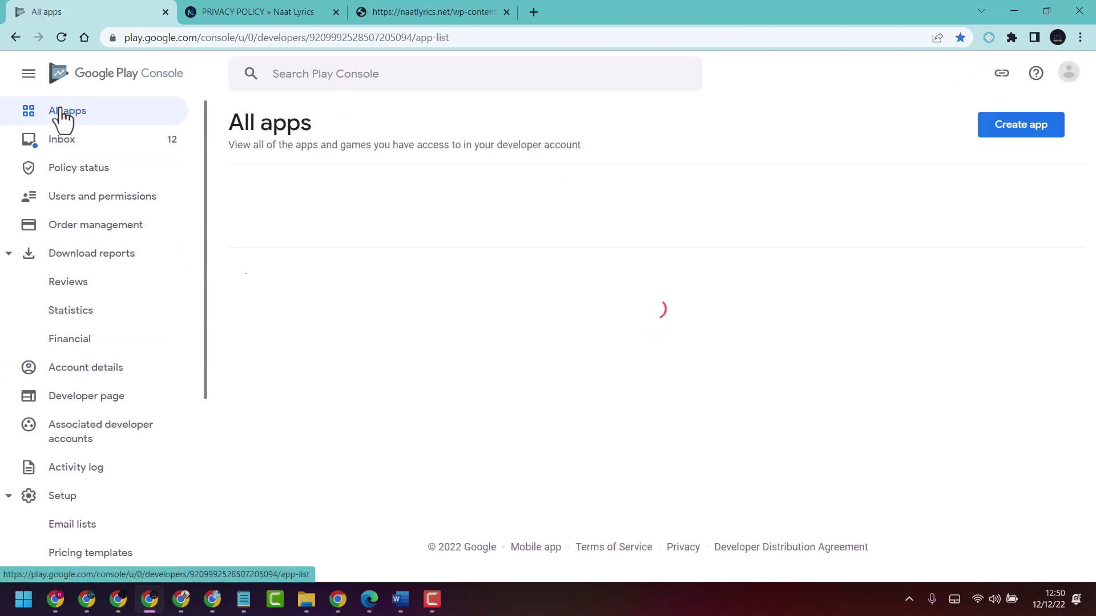